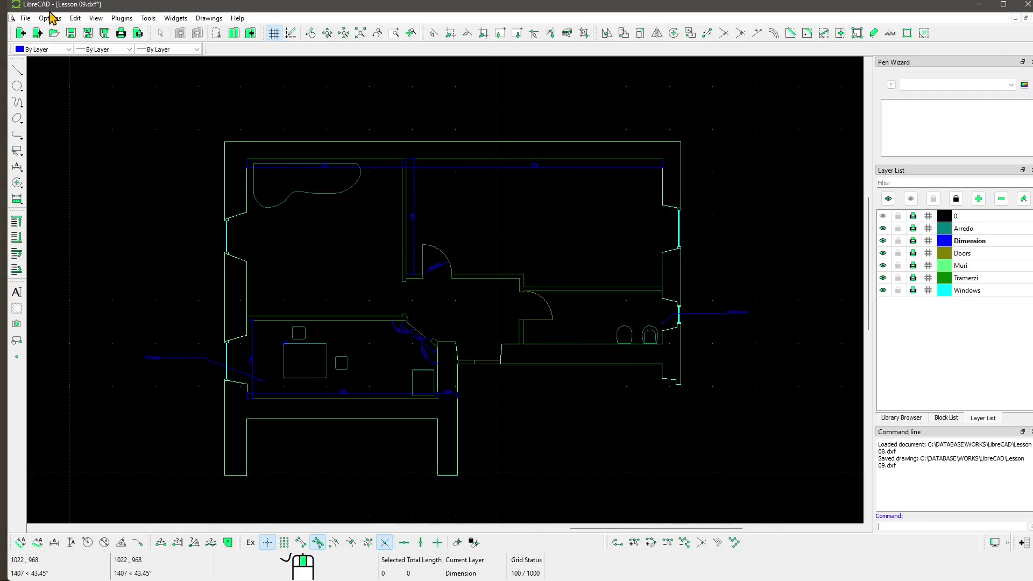
Step: Check the print preview of Lesson 09.dxf and leave it again
left_click(138, 34)
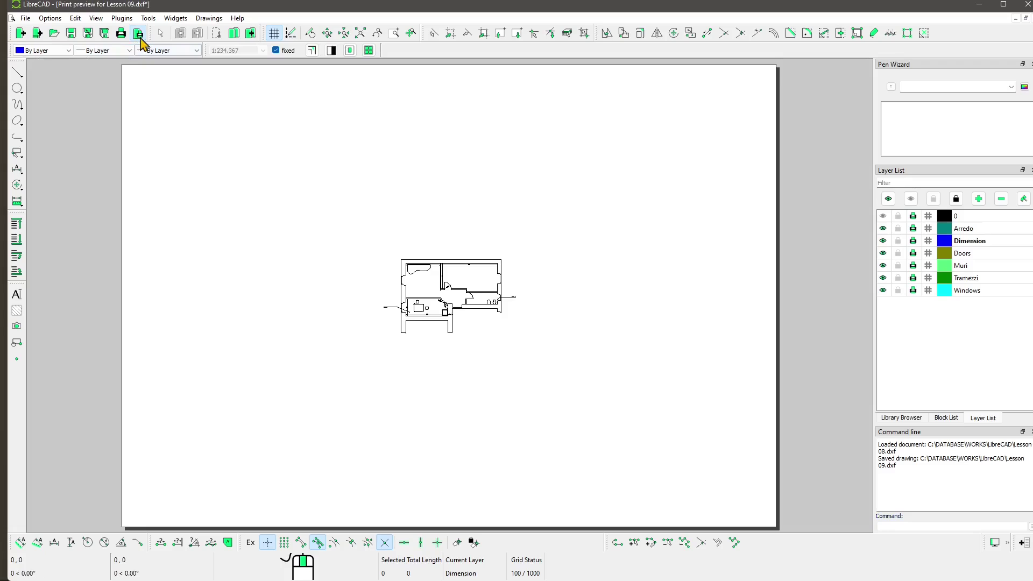
left_click(141, 35)
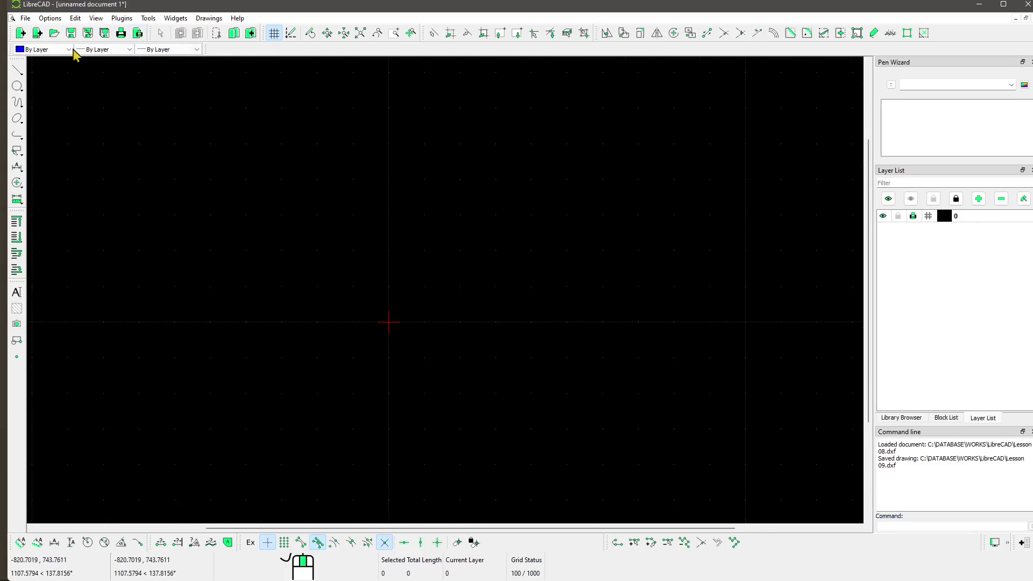
Step: Close the blank unnamed drawing to return to Lesson 09.dxf
left_click(25, 18)
mouse_move(61, 215)
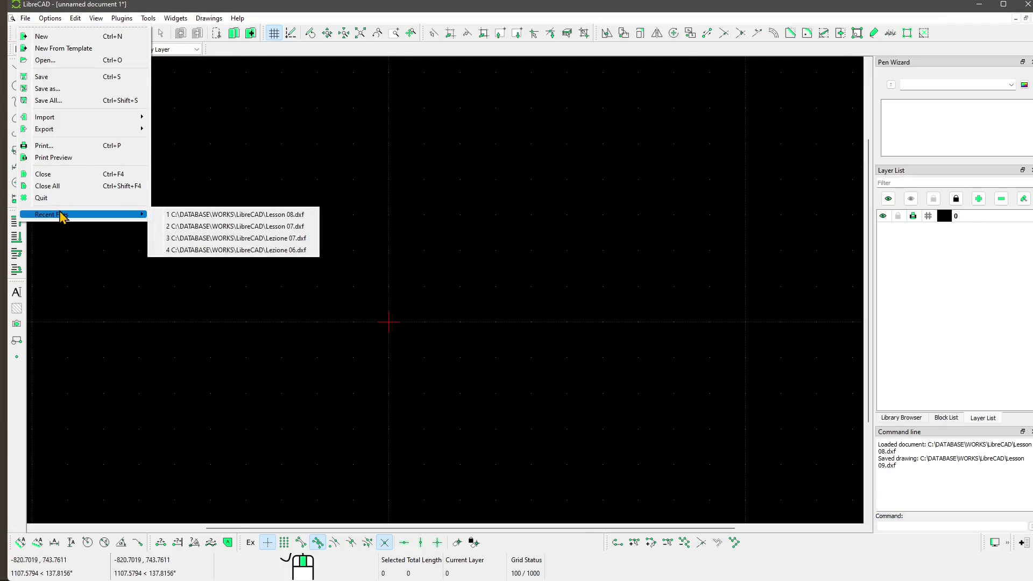
left_click(43, 175)
left_click(522, 313)
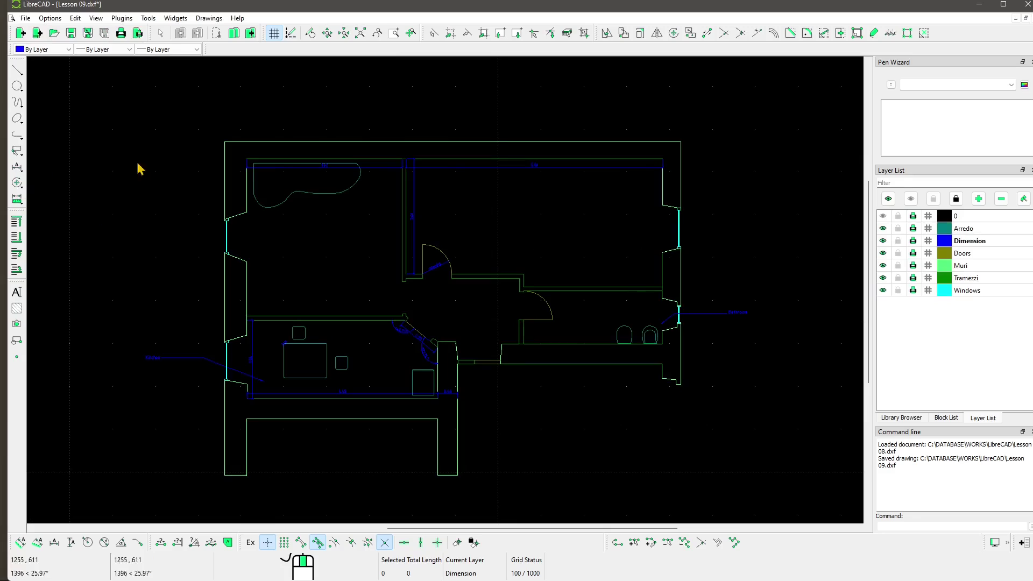
Step: Open the existing drawing Lezione 09 from the LibreCAD works folder
left_click(25, 19)
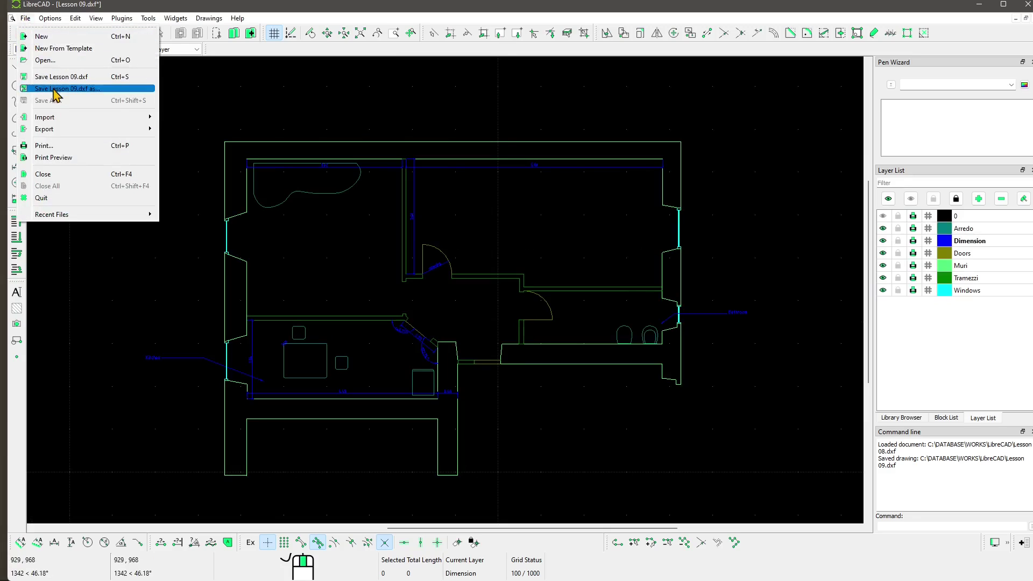
mouse_move(54, 134)
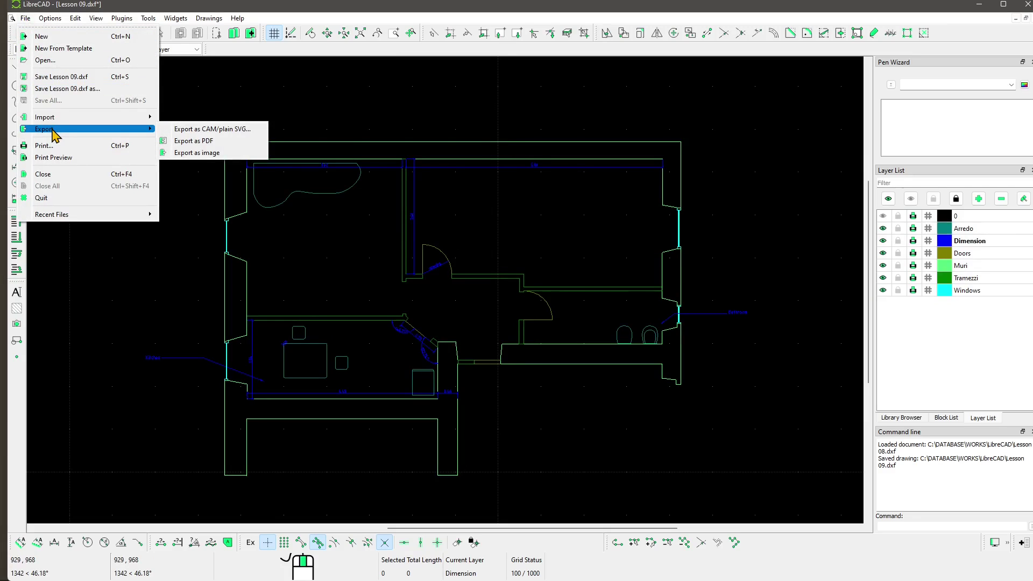
left_click(49, 60)
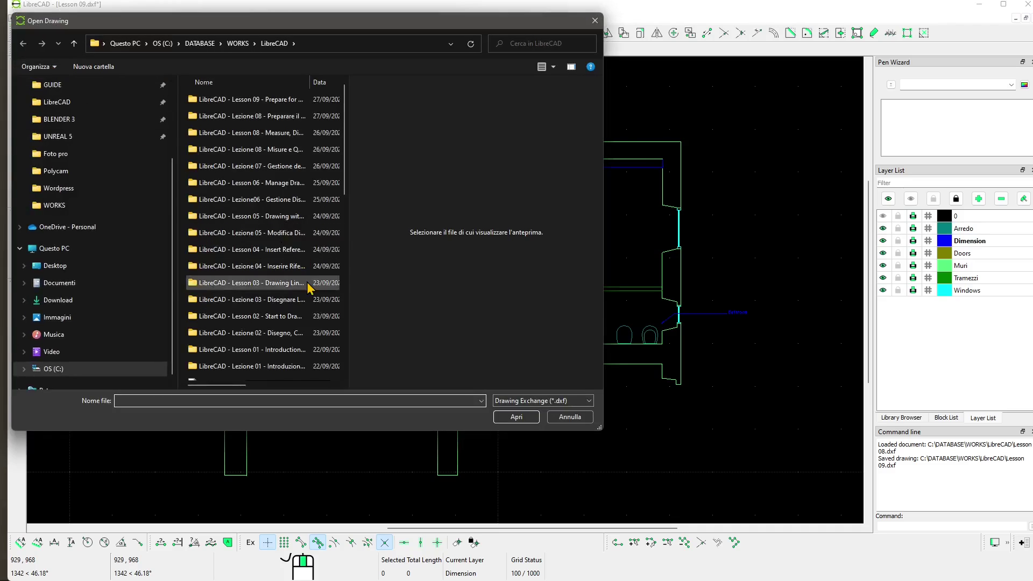
scroll(309, 289, "up", 3)
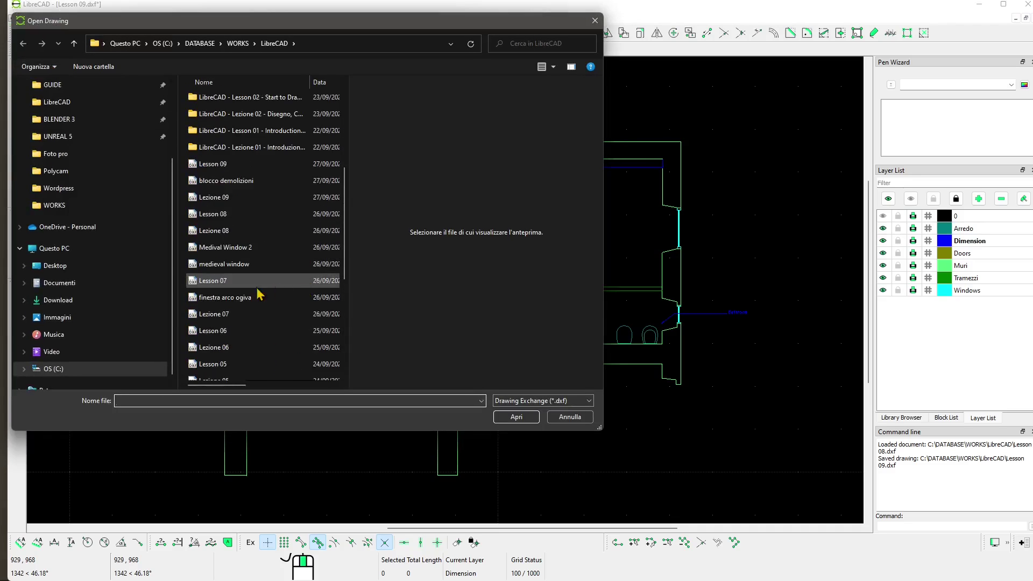
left_click(229, 198)
left_click(515, 416)
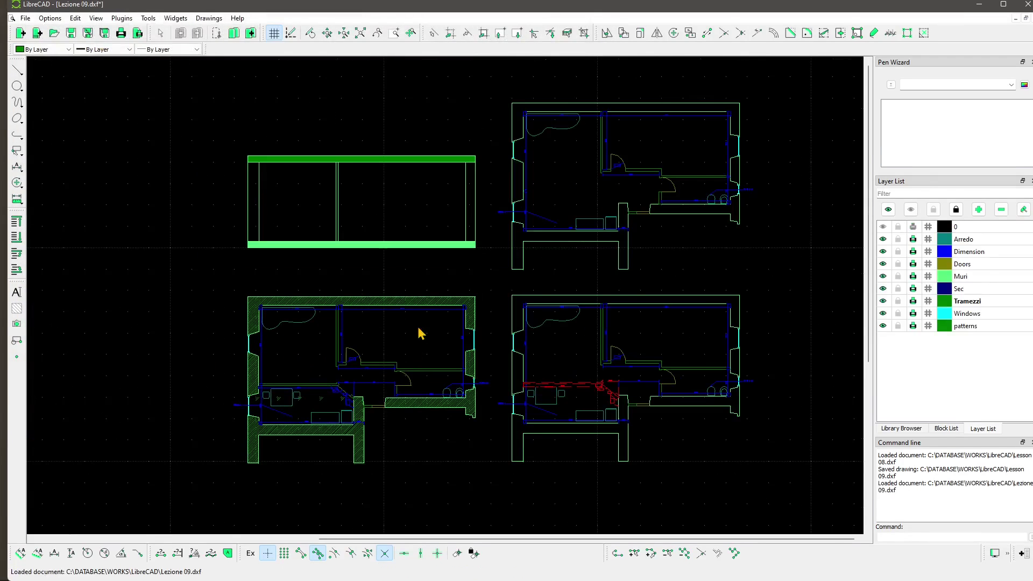
Step: Examine the section view and the hatched floor plan with its furniture, dimensions and labels in Lezione 09.dxf
scroll(421, 334, "up", 2)
middle_click_drag(401, 380, 357, 364)
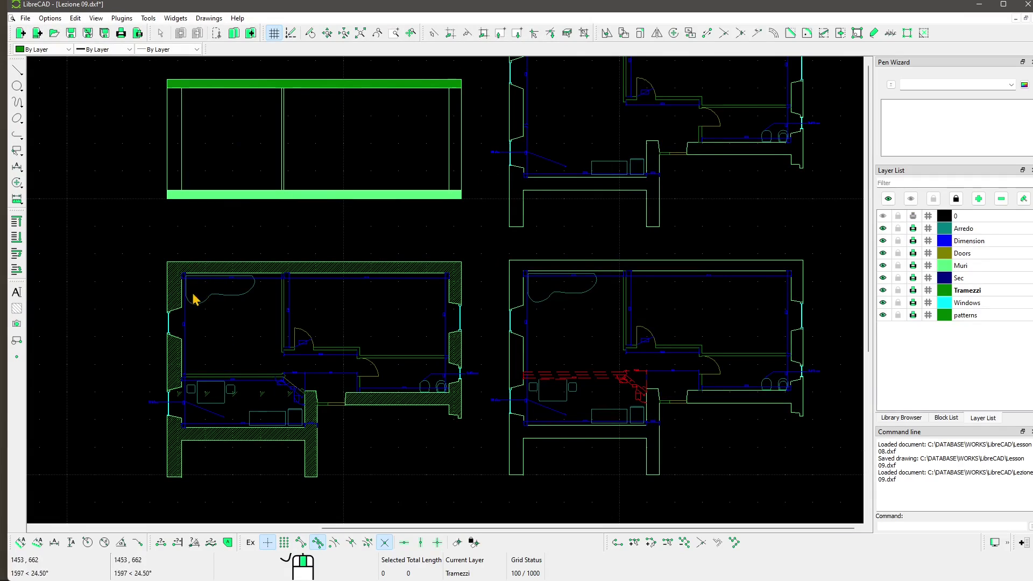
left_click(218, 196)
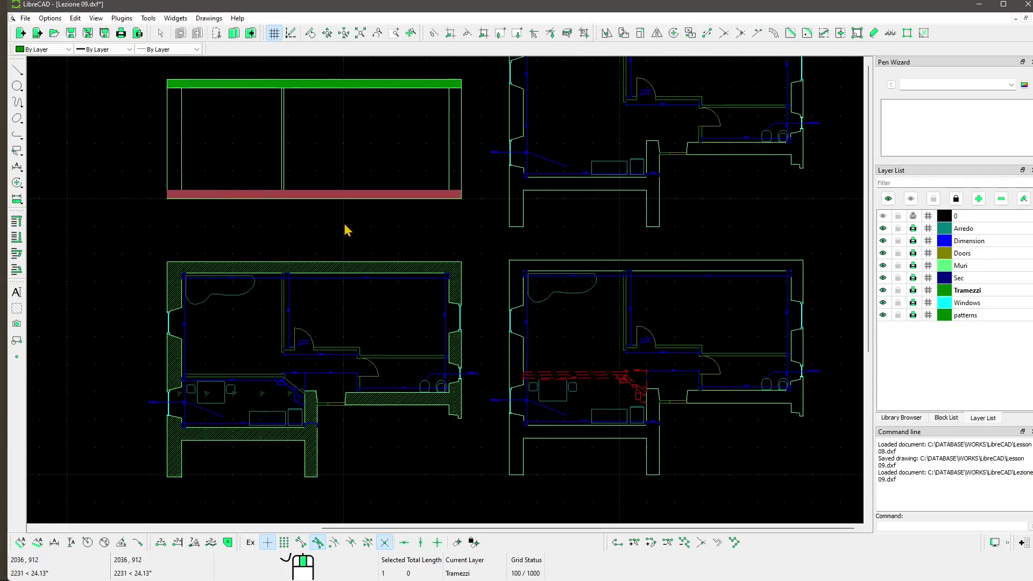
key("Escape")
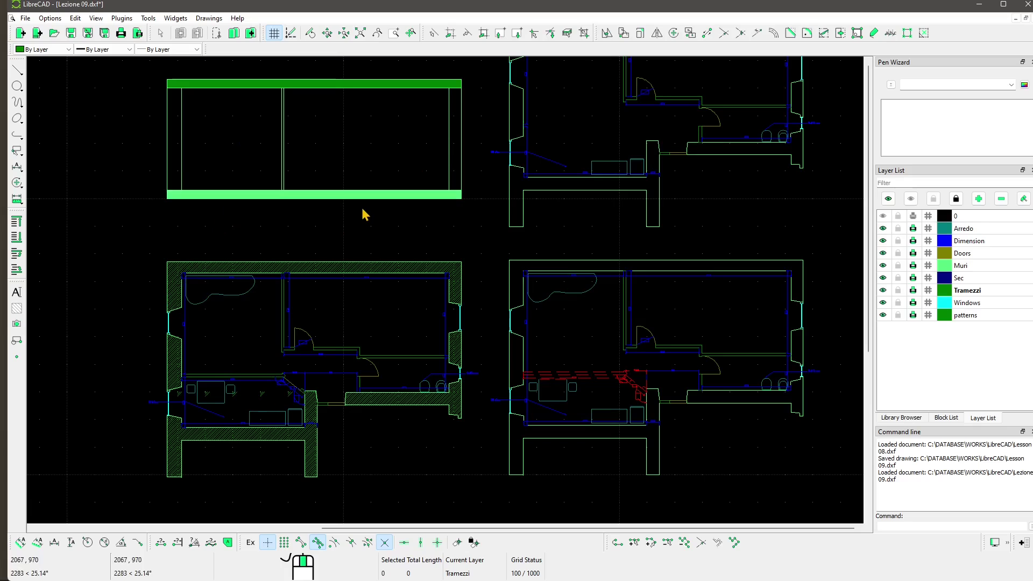
scroll(272, 308, "up", 1)
scroll(271, 308, "up", 1)
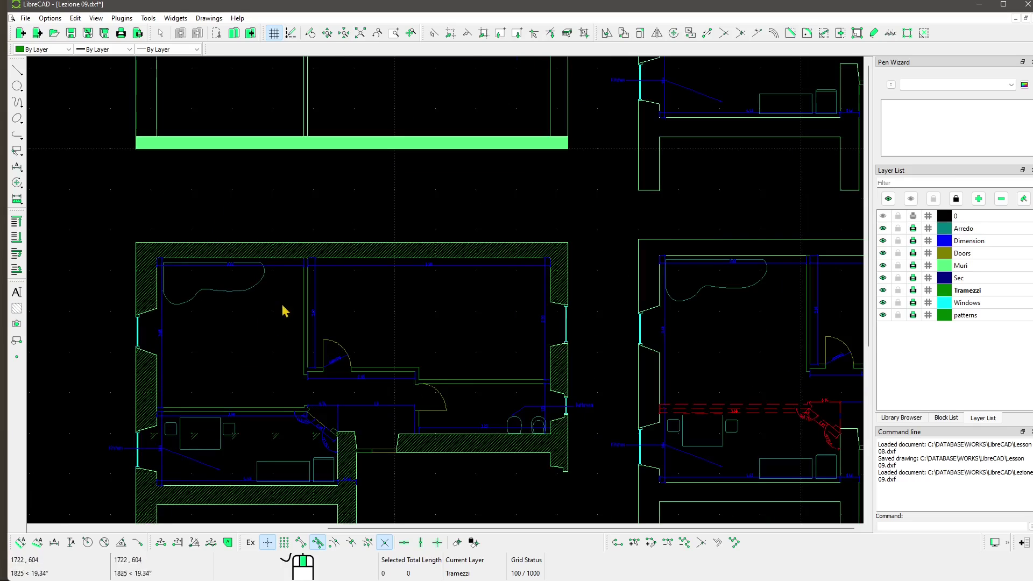
middle_click_drag(284, 309, 290, 240)
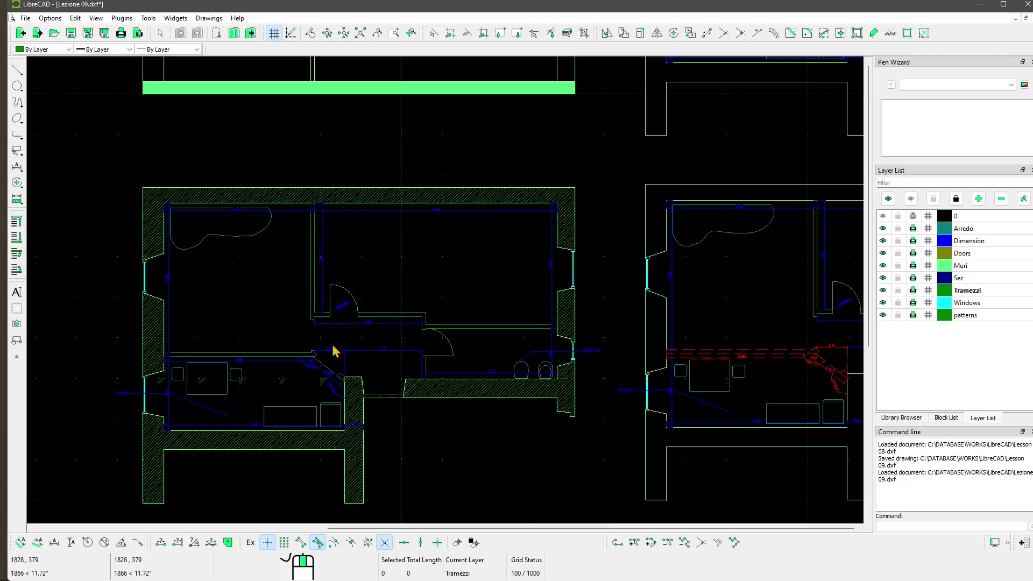
mouse_move(333, 351)
middle_mouse_down()
mouse_move(468, 365)
mouse_move(424, 357)
middle_mouse_up()
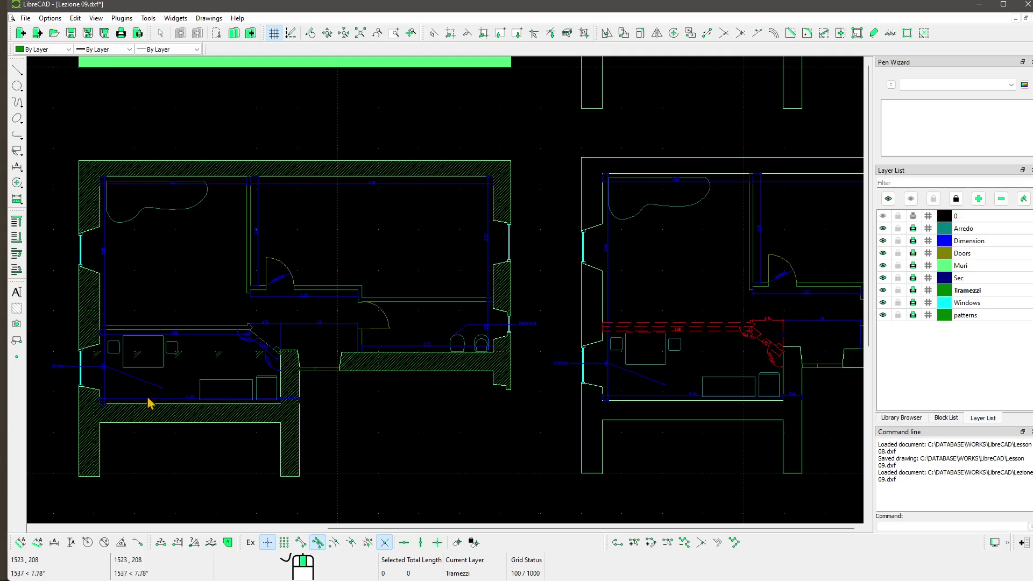
scroll(251, 345, "down", 1)
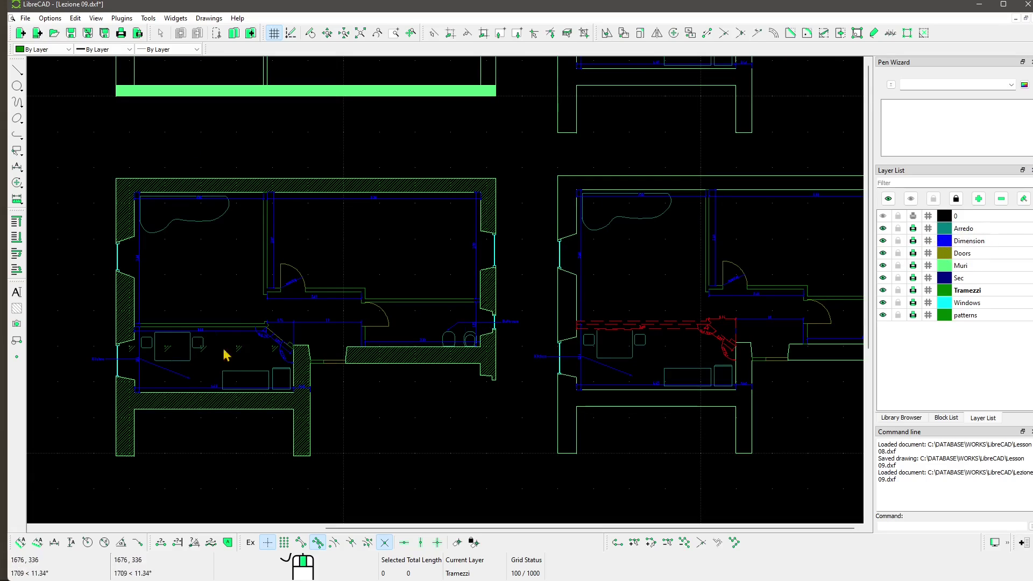
mouse_move(516, 313)
middle_mouse_down()
mouse_move(473, 296)
mouse_move(386, 288)
middle_mouse_up()
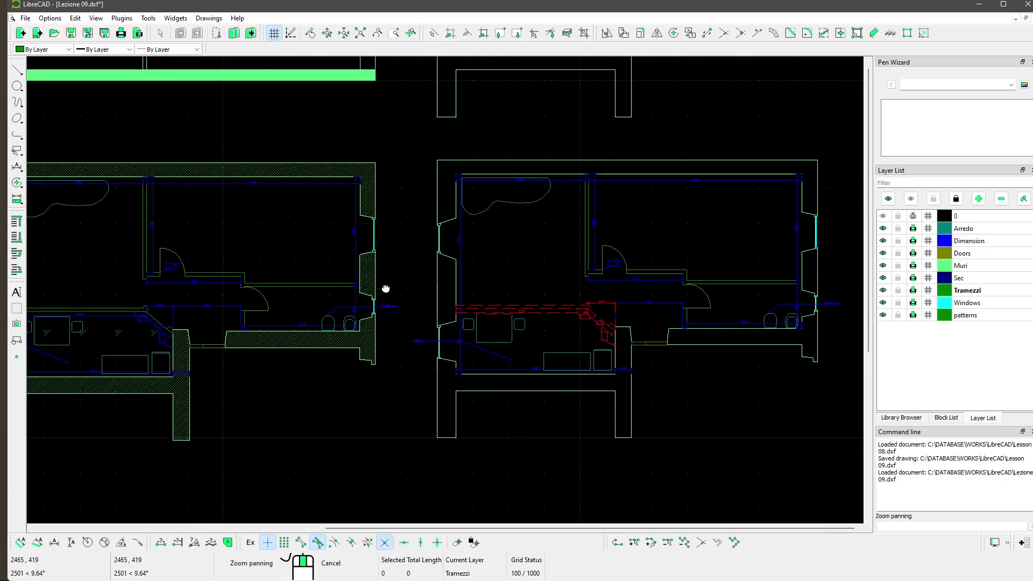
scroll(386, 289, "down", 2)
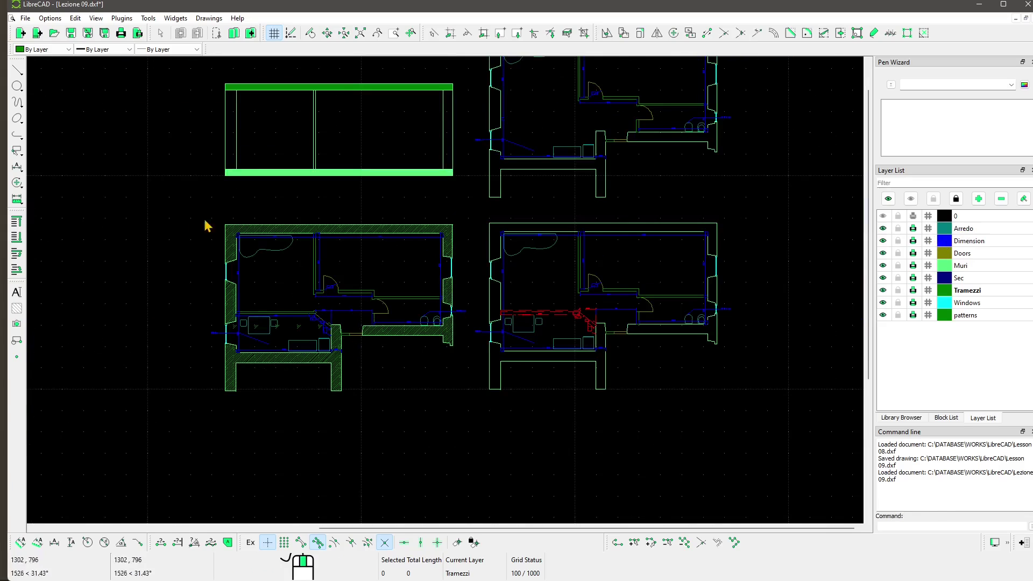
Step: Compare the hatched floor plan with the neighbouring plan that marks the partition demolitions in red
left_click_drag(192, 215, 468, 483)
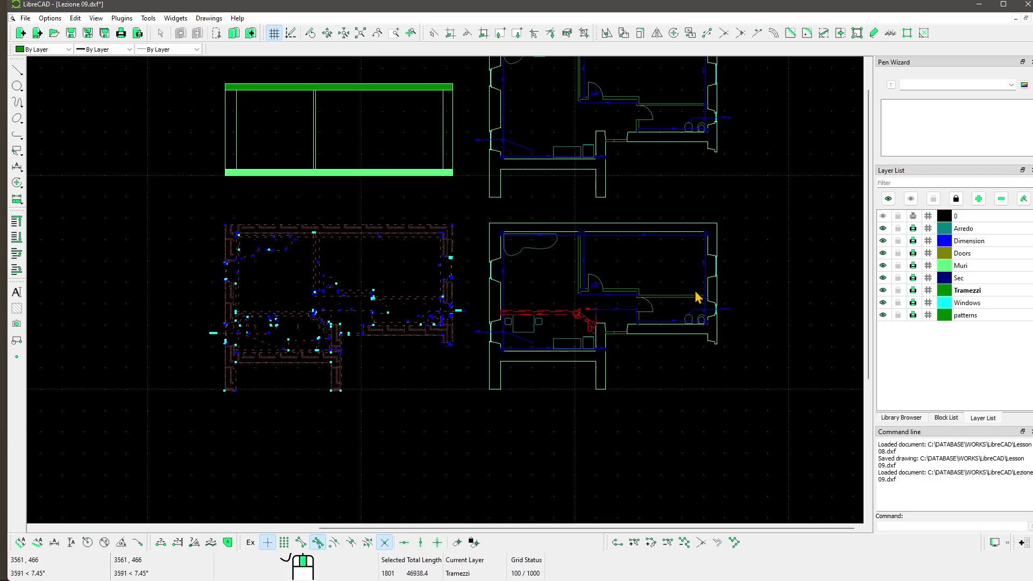
key("Escape")
middle_click_drag(697, 279, 344, 272)
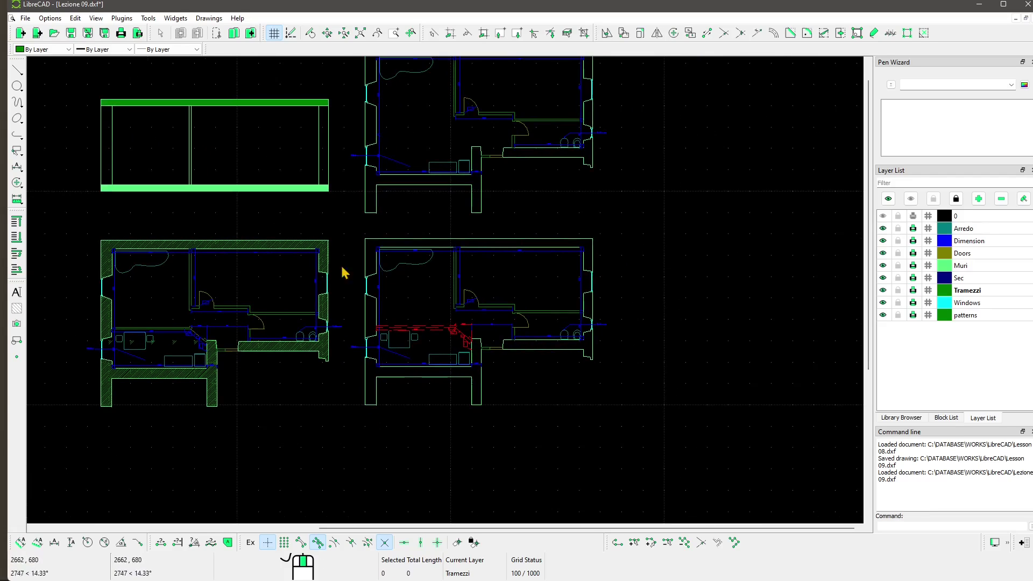
scroll(507, 340, "up", 1)
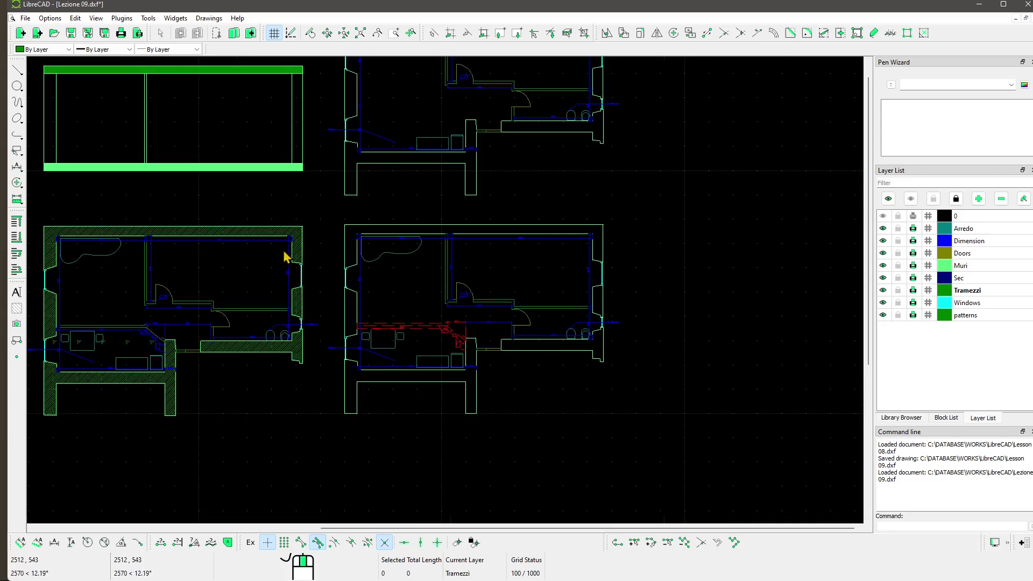
middle_click_drag(228, 322, 328, 339)
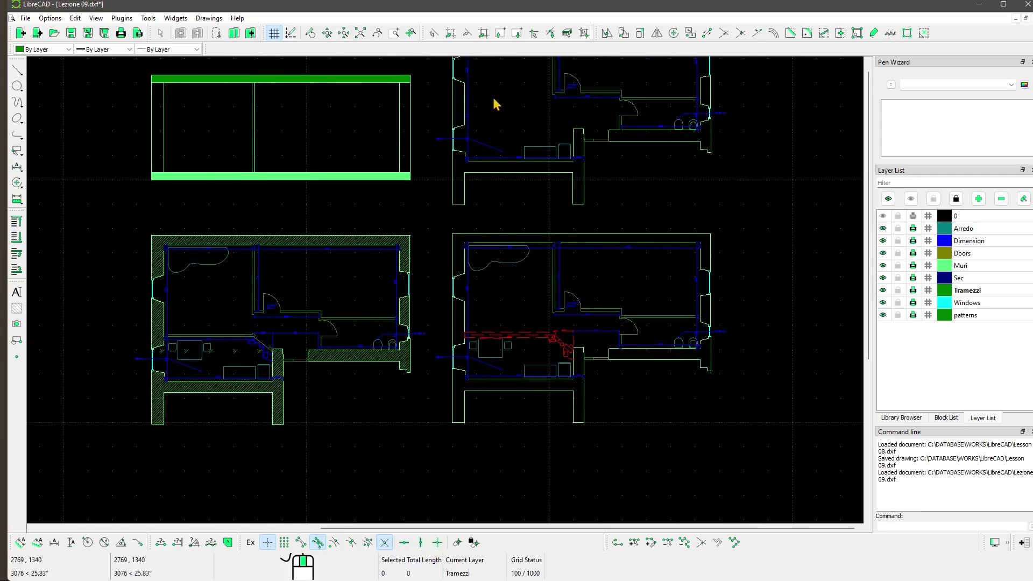
left_click_drag(114, 228, 430, 470)
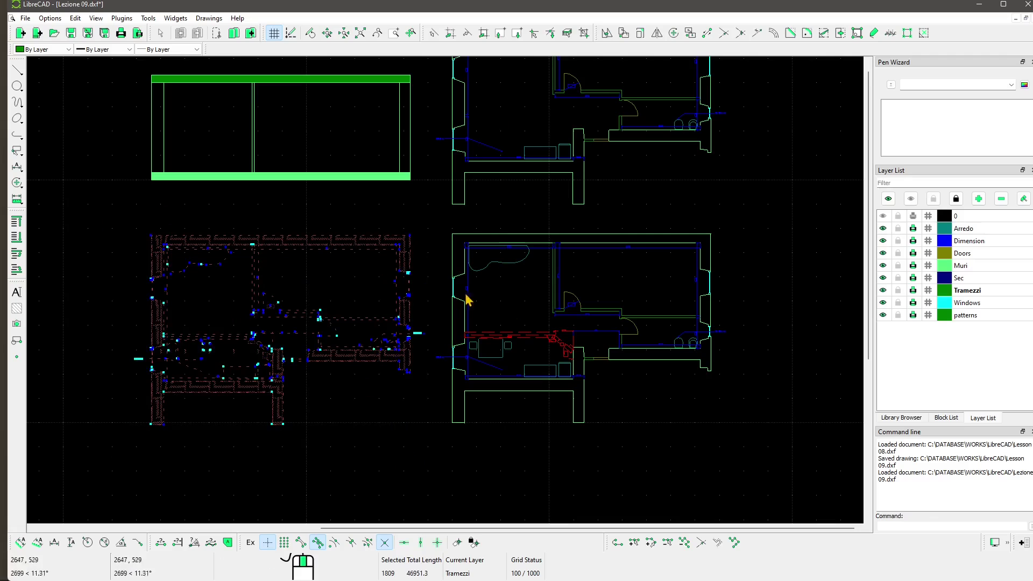
key("Escape")
left_click_drag(440, 217, 763, 468)
key("Escape")
scroll(551, 355, "up", 2)
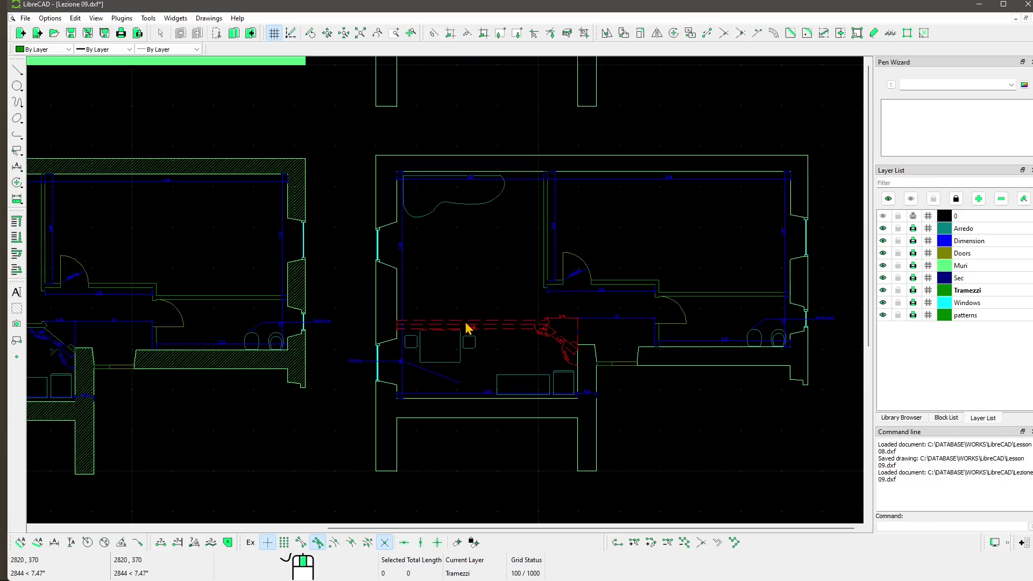
scroll(500, 378, "down", 5)
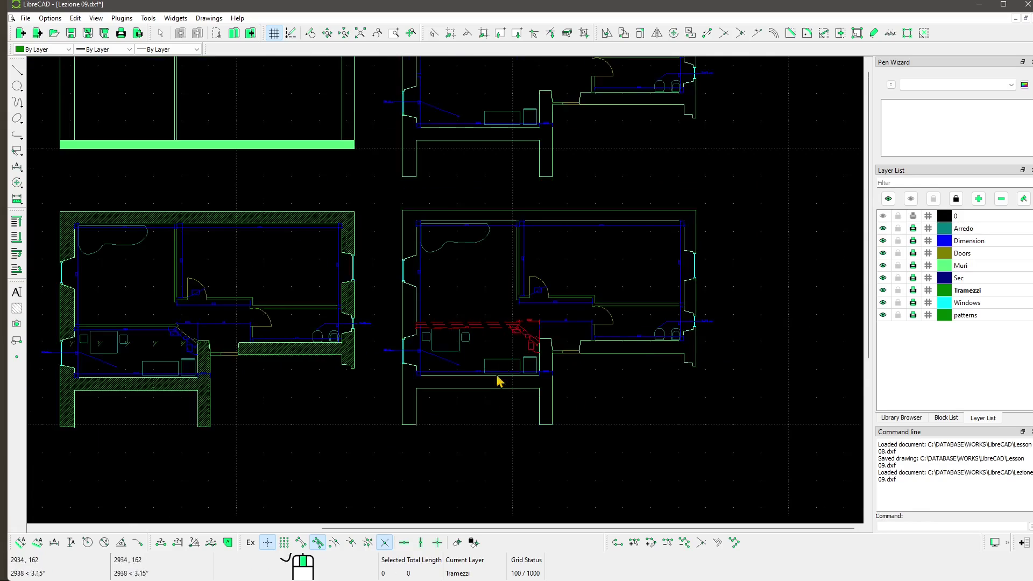
Step: Inspect the plan without the kitchen partition and review how the section and three plans are arranged together
middle_click_drag(506, 266, 474, 411)
scroll(486, 280, "up", 3)
scroll(424, 258, "down", 4)
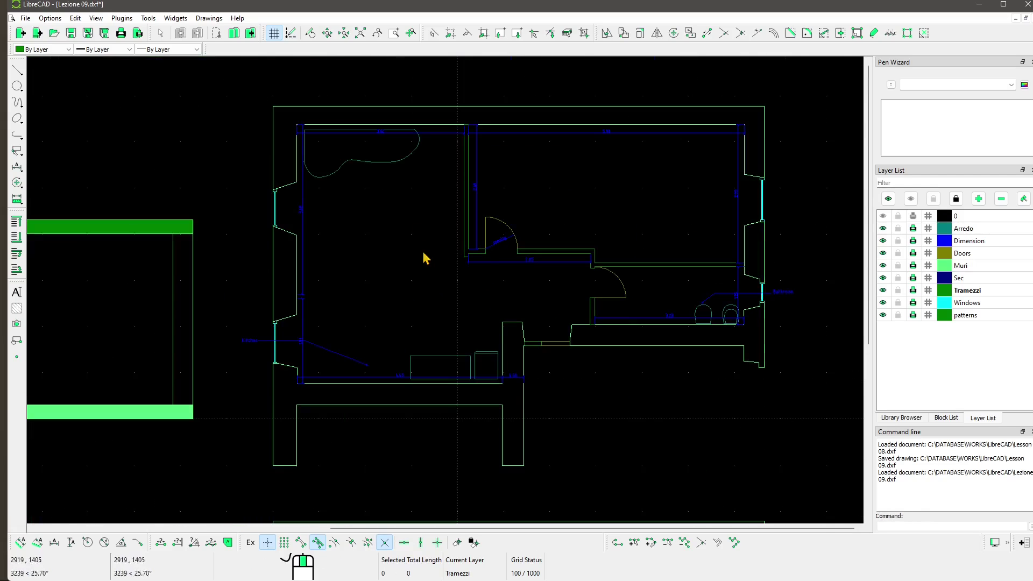
mouse_move(315, 292)
middle_mouse_down()
mouse_move(463, 230)
mouse_move(452, 231)
middle_mouse_up()
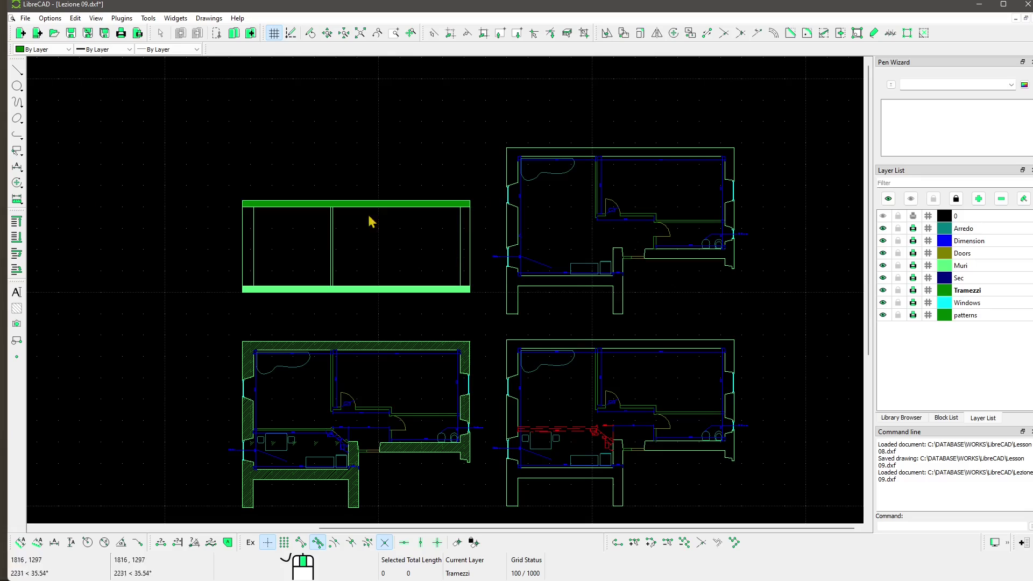
middle_click_drag(521, 316, 448, 266)
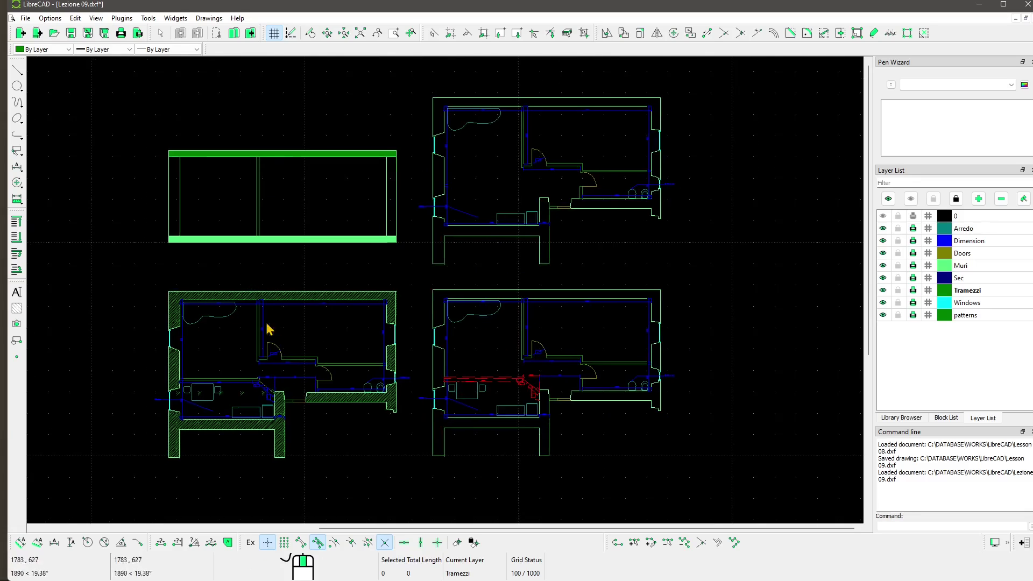
middle_click_drag(274, 344, 317, 357)
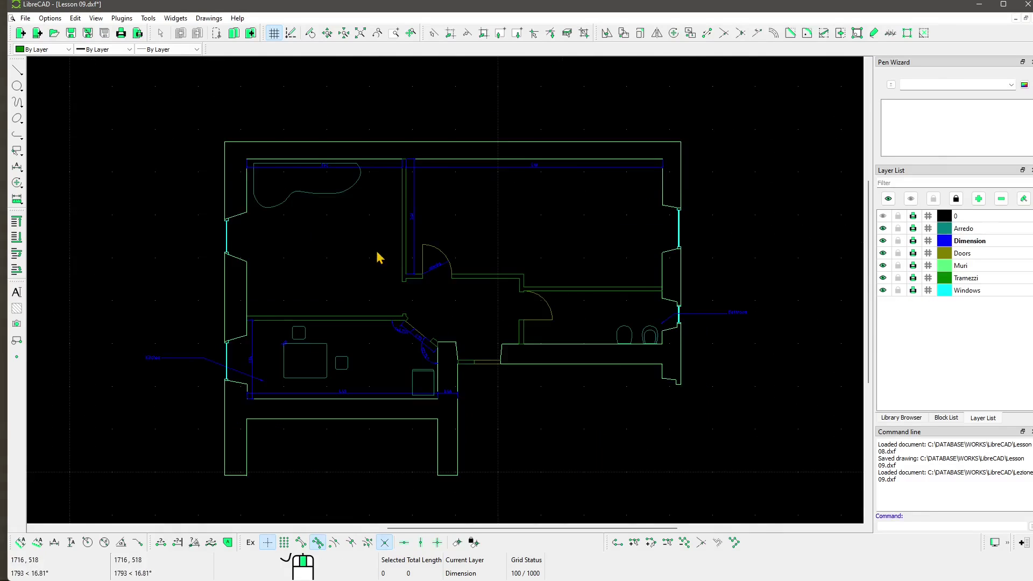
middle_click_drag(378, 256, 369, 282)
Step: Switch back to Lesson 09.dxf and examine its floor plan, including walls, doors, furniture and dimensions
scroll(374, 260, "down", 2)
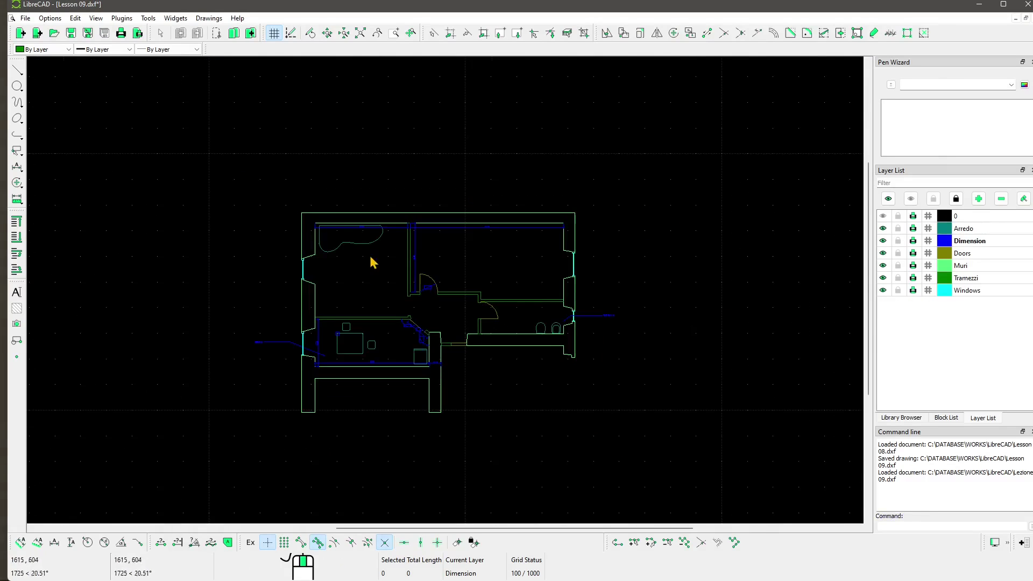
mouse_move(438, 239)
middle_mouse_down()
mouse_move(446, 290)
mouse_move(400, 316)
mouse_move(427, 242)
middle_mouse_up()
scroll(460, 259, "up", 1)
scroll(427, 258, "up", 3)
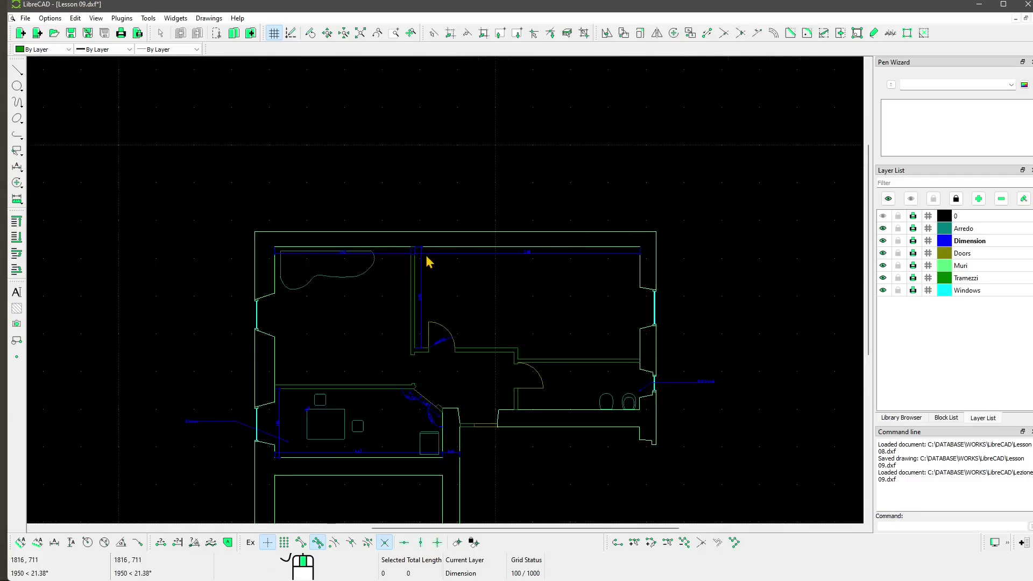
middle_click_drag(483, 357, 457, 239)
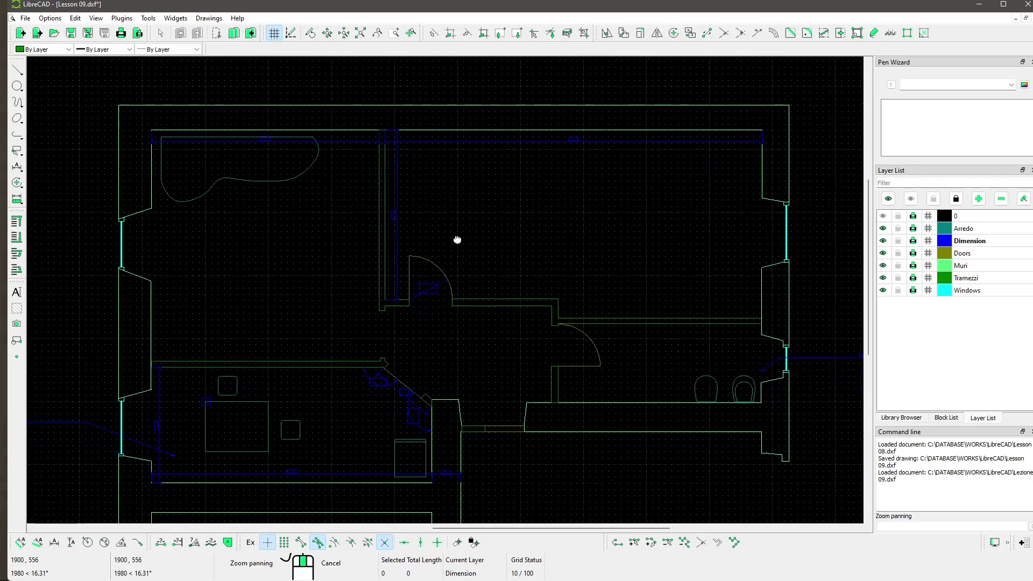
scroll(490, 251, "down", 1)
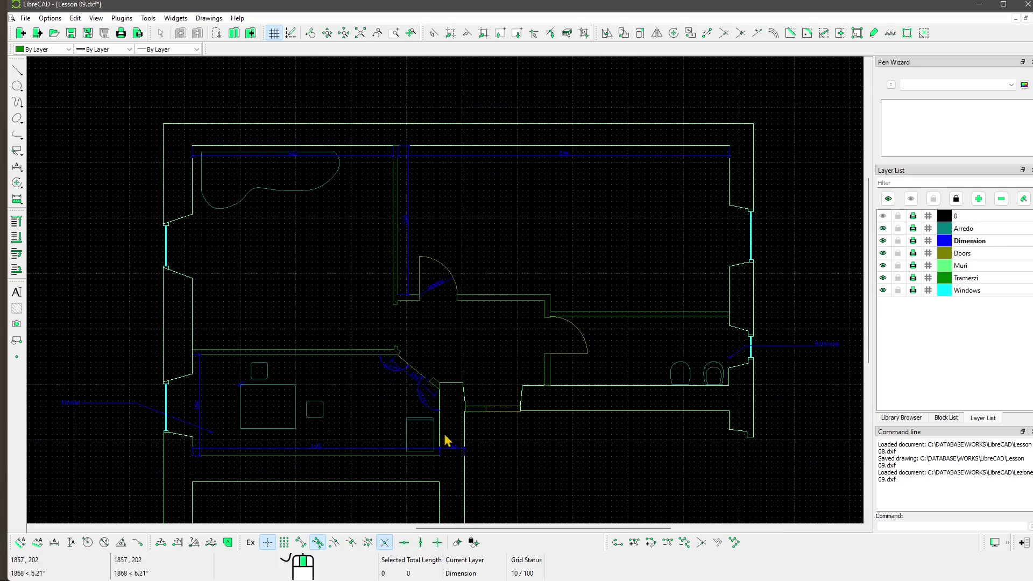
scroll(445, 435, "down", 3)
scroll(419, 255, "down", 1)
middle_click_drag(419, 255, 389, 325)
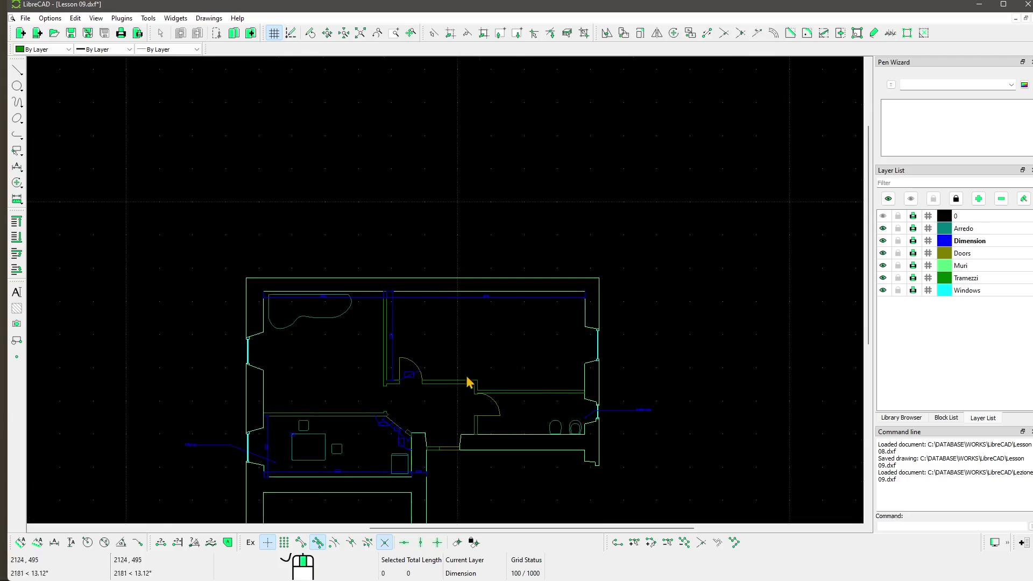
scroll(419, 335, "down", 2)
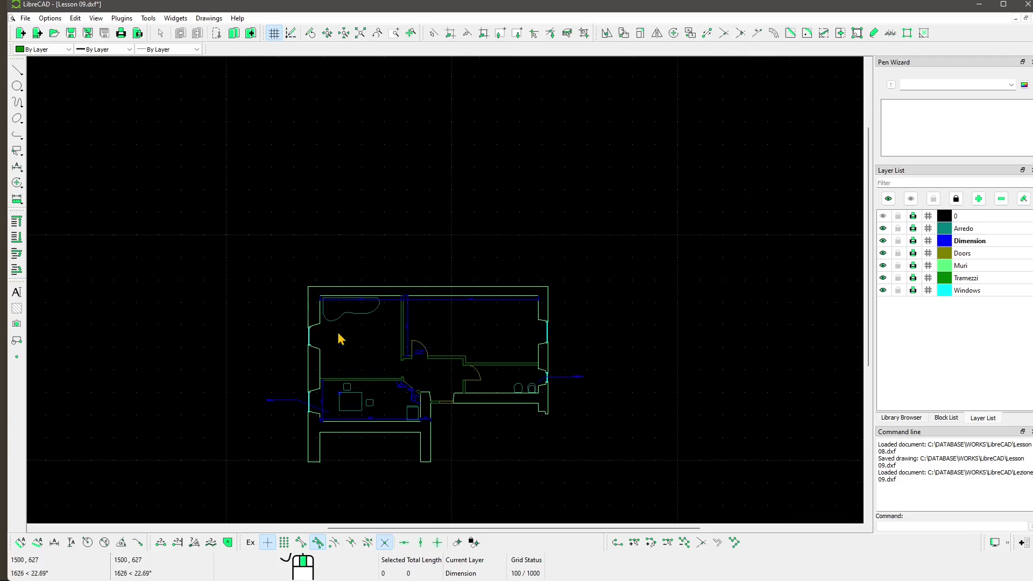
Step: Start a two-point line on the Arredo layer with the pen colour set to Yellow and the line type to Dot
scroll(457, 311, "up", 1)
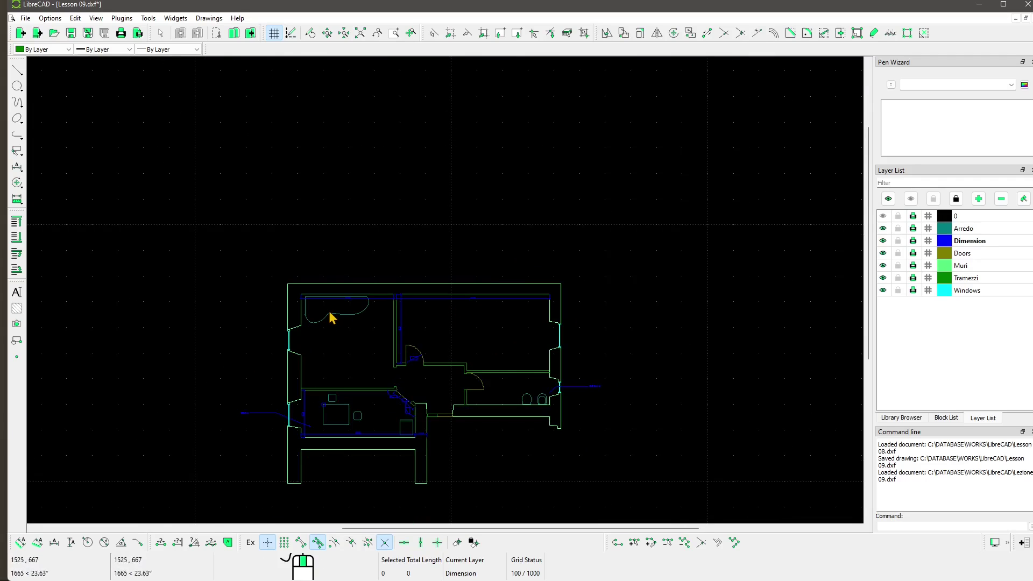
scroll(419, 204, "up", 1)
middle_click_drag(420, 205, 431, 247)
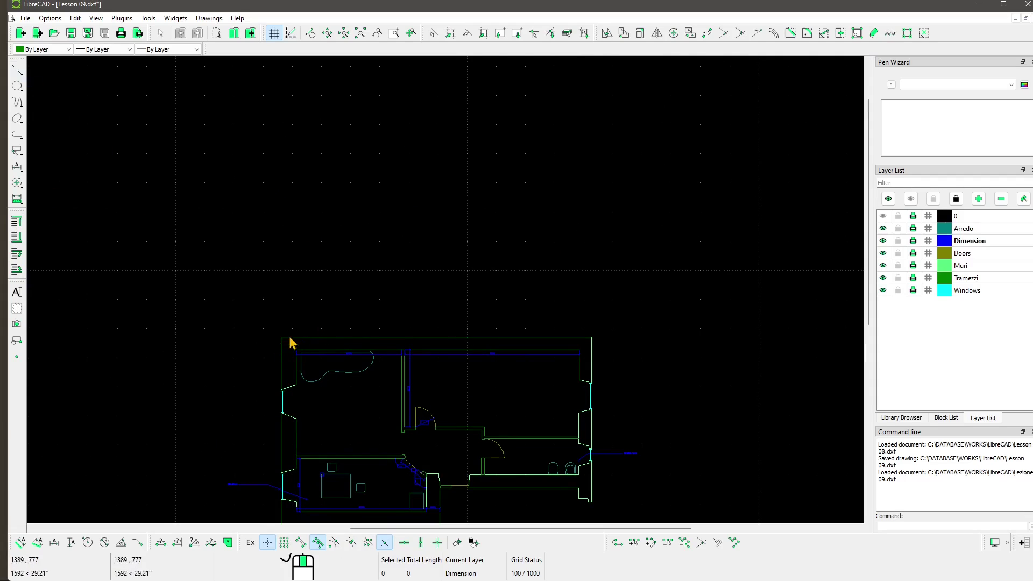
left_click(16, 71)
left_click(43, 73)
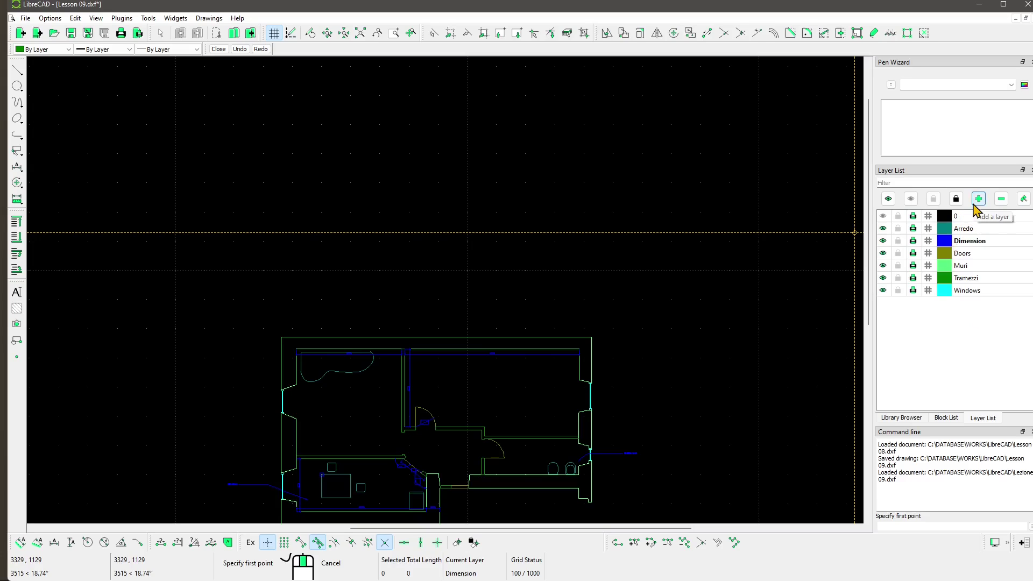
left_click(963, 229)
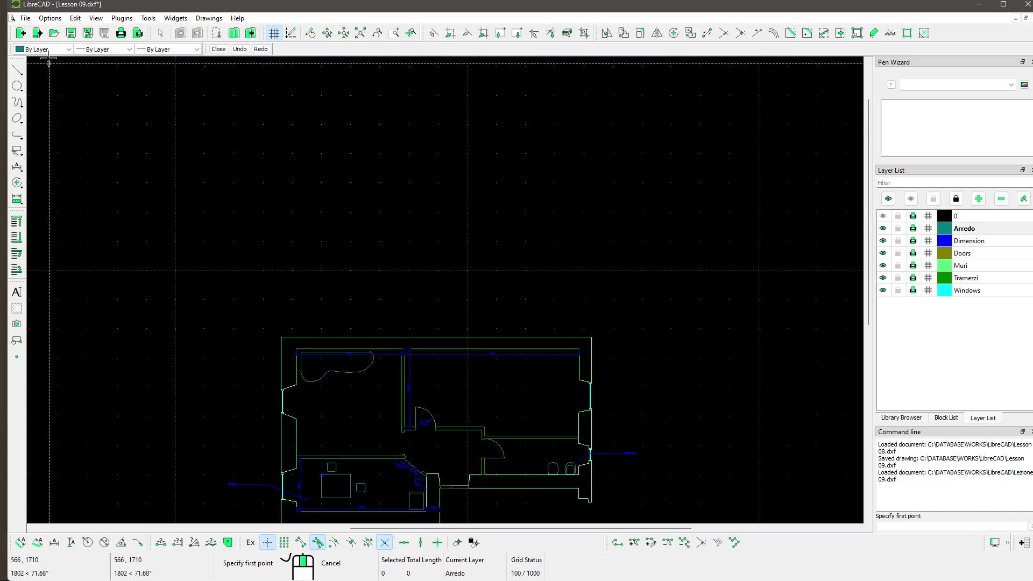
left_click(68, 52)
left_click(43, 93)
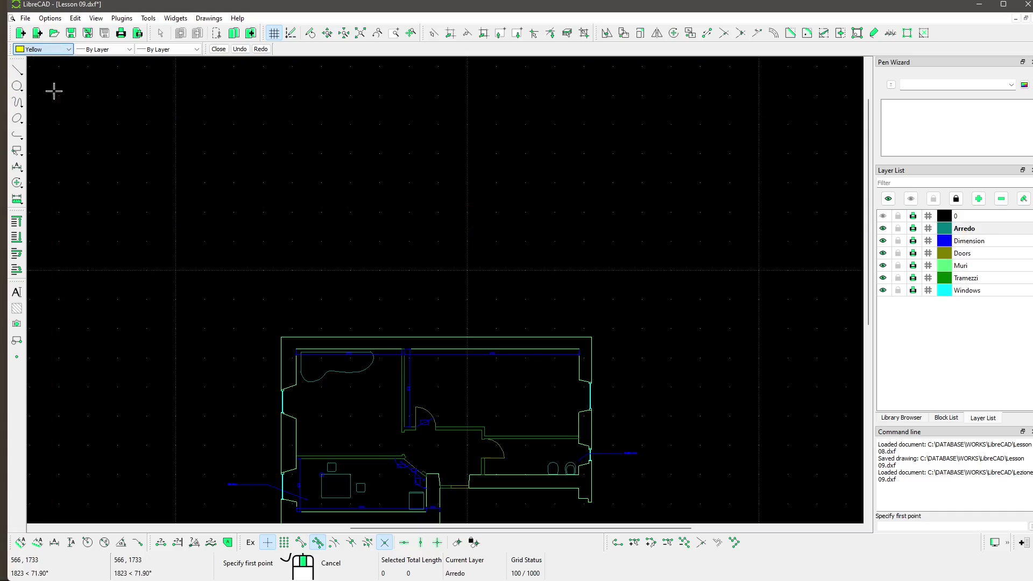
left_click(128, 50)
left_click(162, 51)
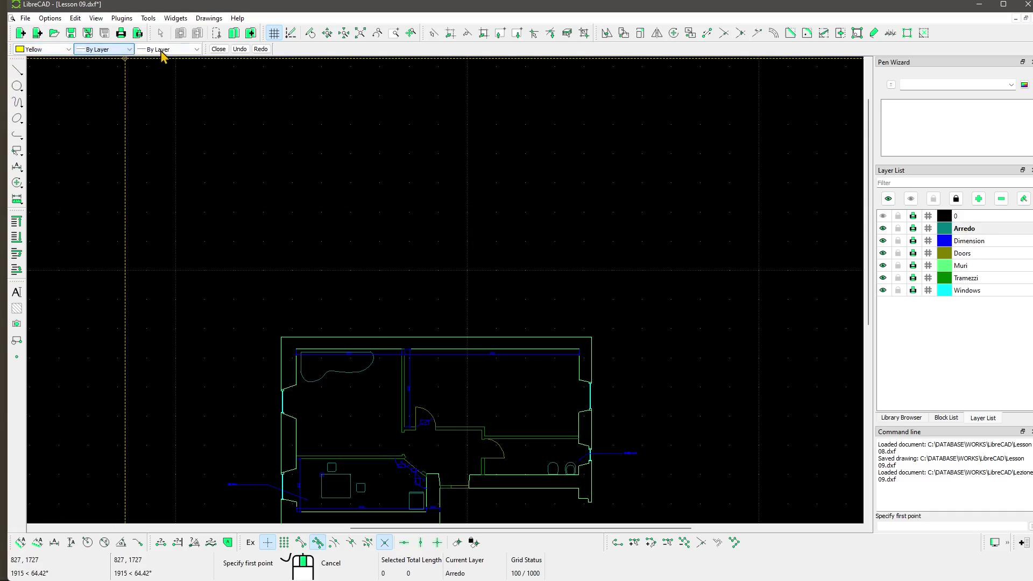
left_click(162, 49)
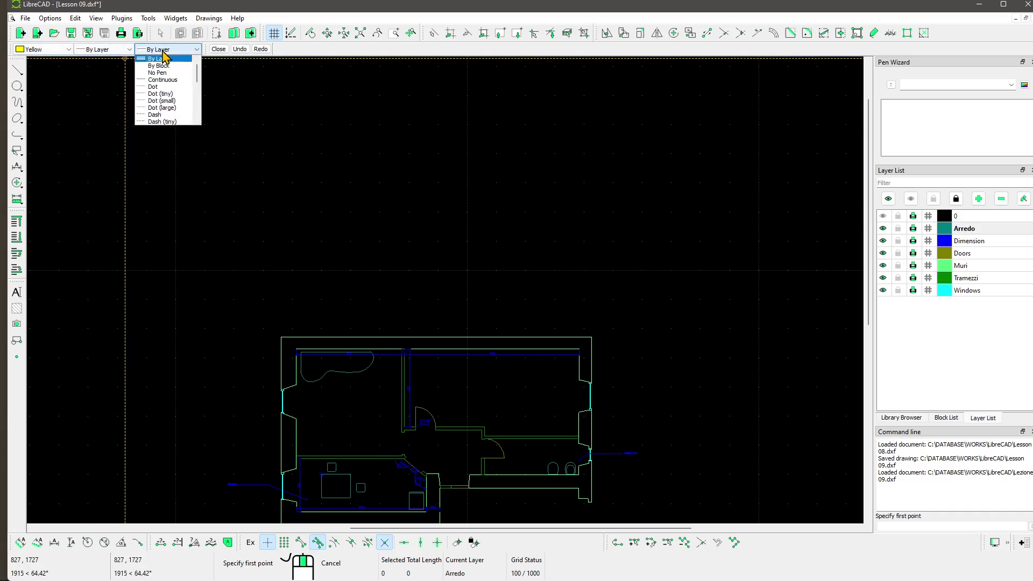
left_click(154, 86)
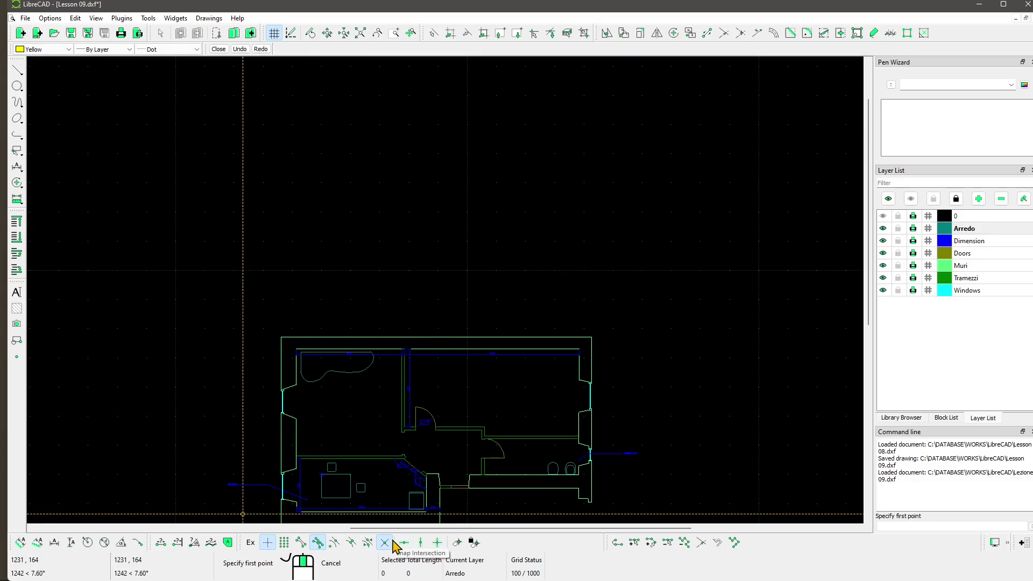
Step: Draw a dotted vertical projection line upward from the plan's upper-left outer wall corner
left_click(270, 329)
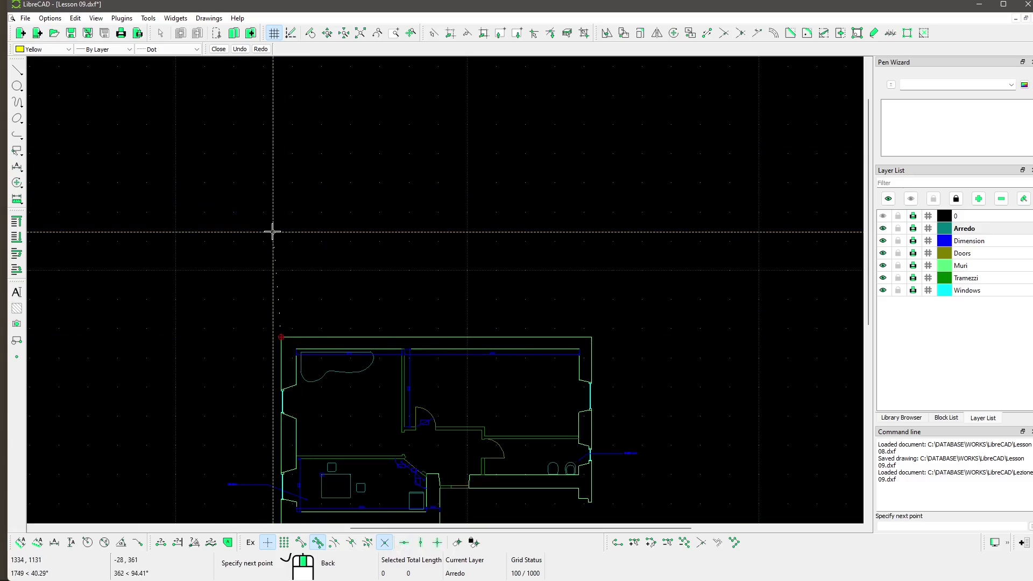
scroll(272, 231, "up", 2)
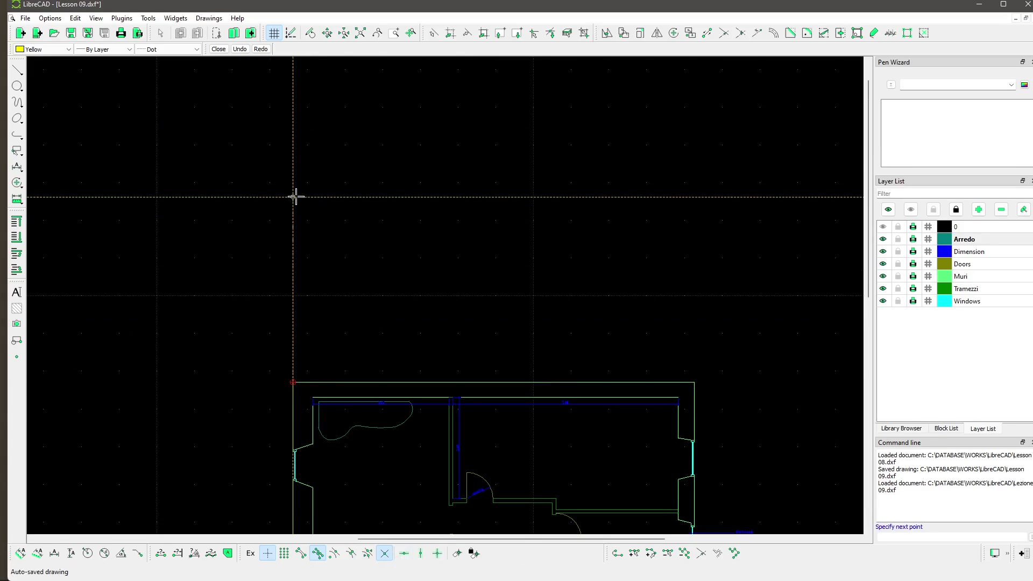
left_click(293, 224)
key("Escape")
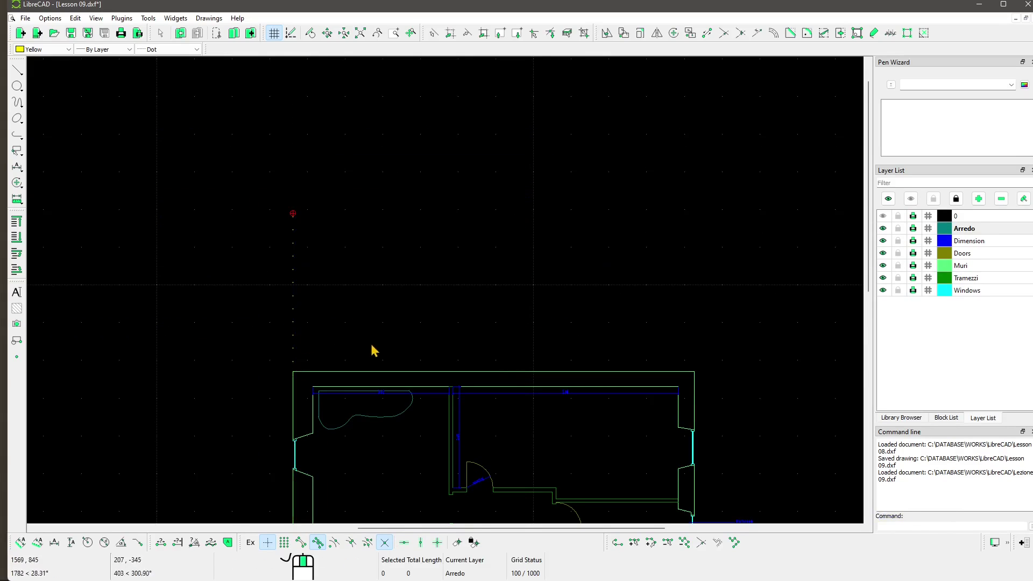
Step: Draw a dotted vertical projection line upward from the inner corner of the plan's upper-left wall
middle_click_drag(371, 348, 349, 350)
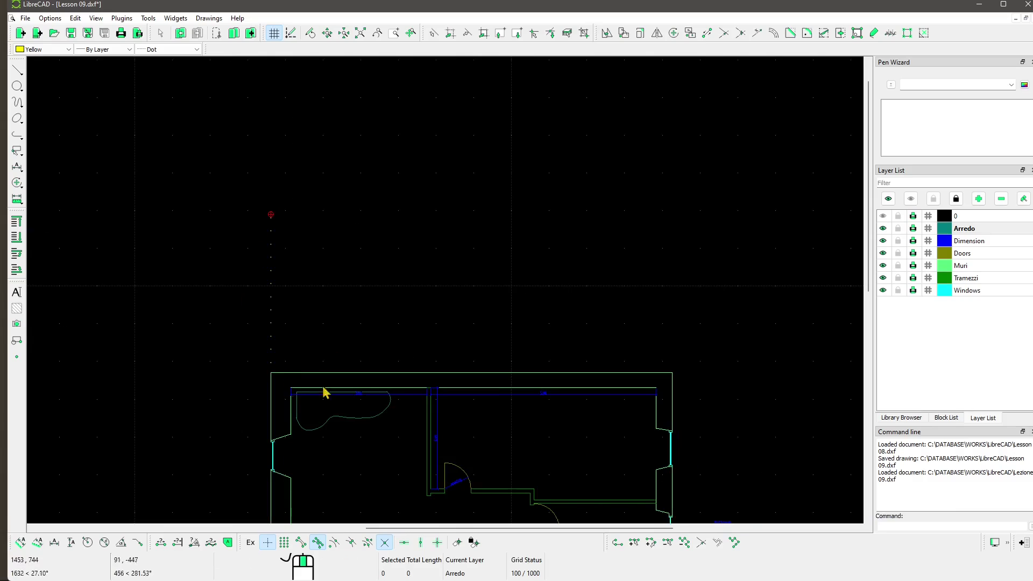
scroll(325, 393, "right", 2)
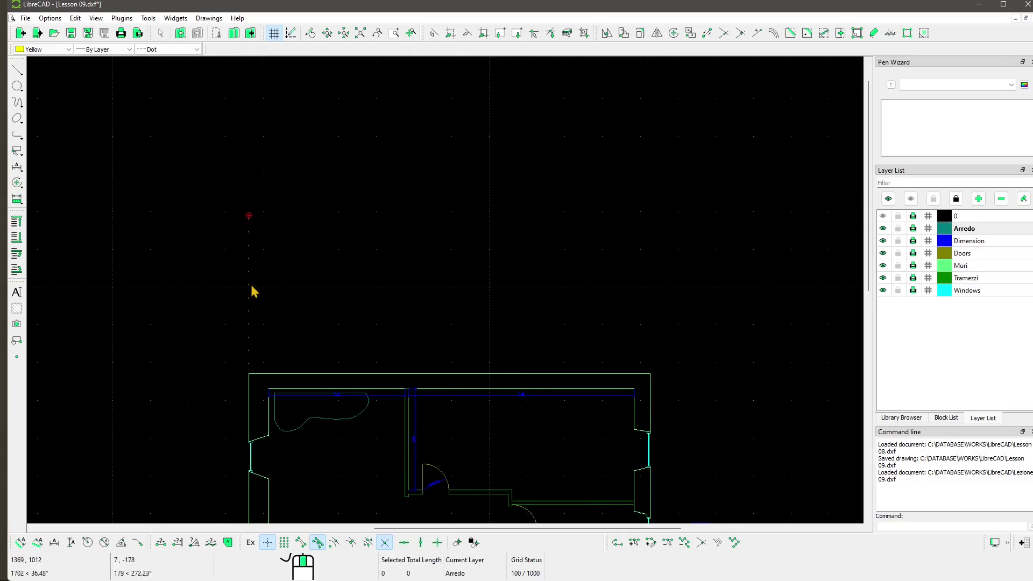
scroll(226, 279, "right", 3)
scroll(258, 293, "down", 3)
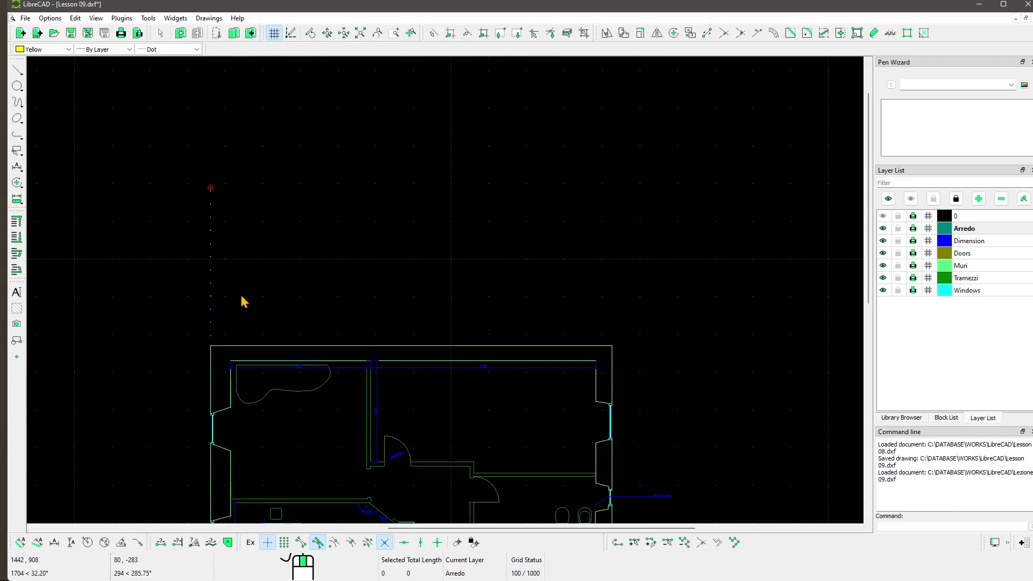
right_click(241, 296)
left_click(259, 300)
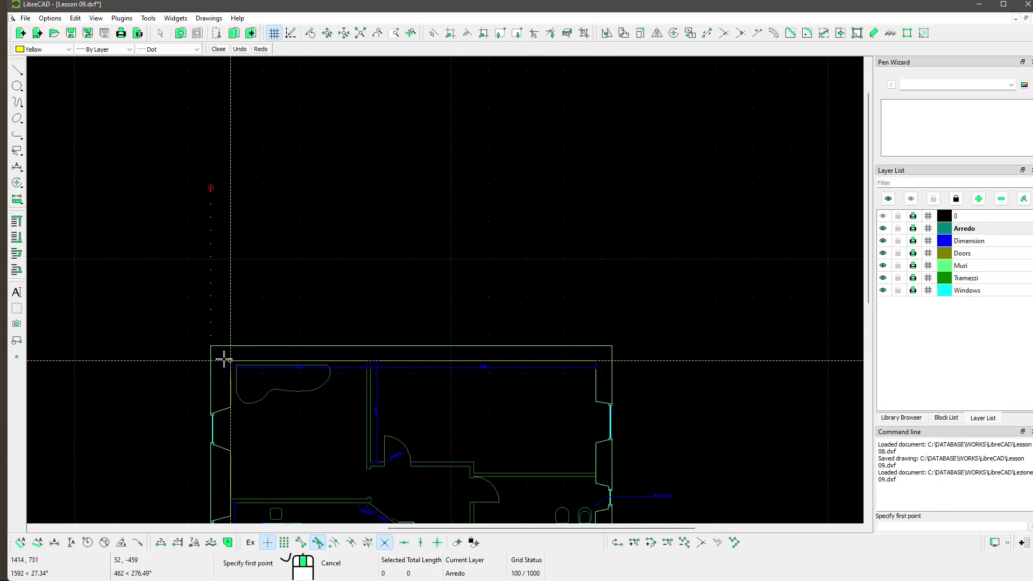
left_click(234, 158)
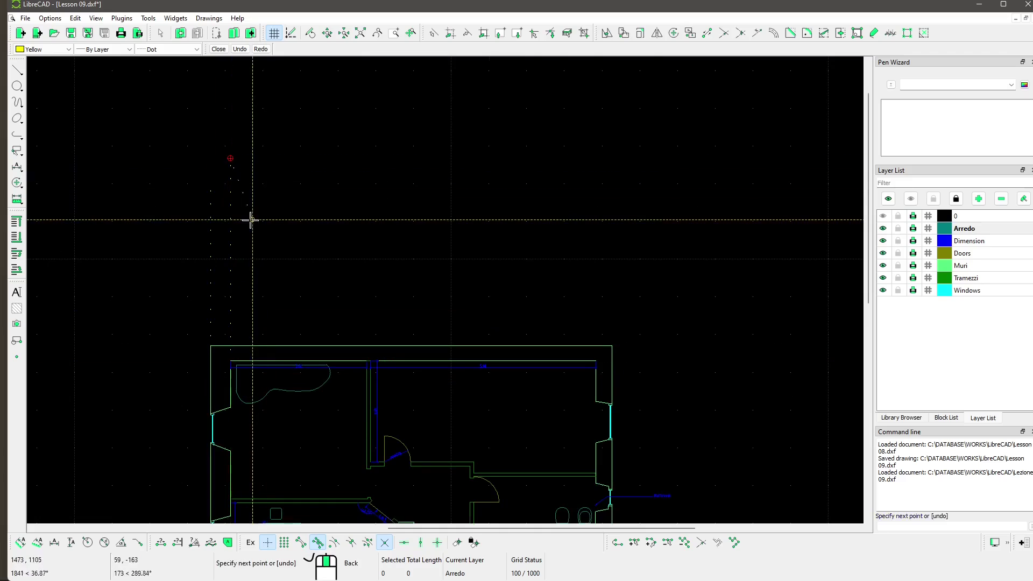
key("Escape")
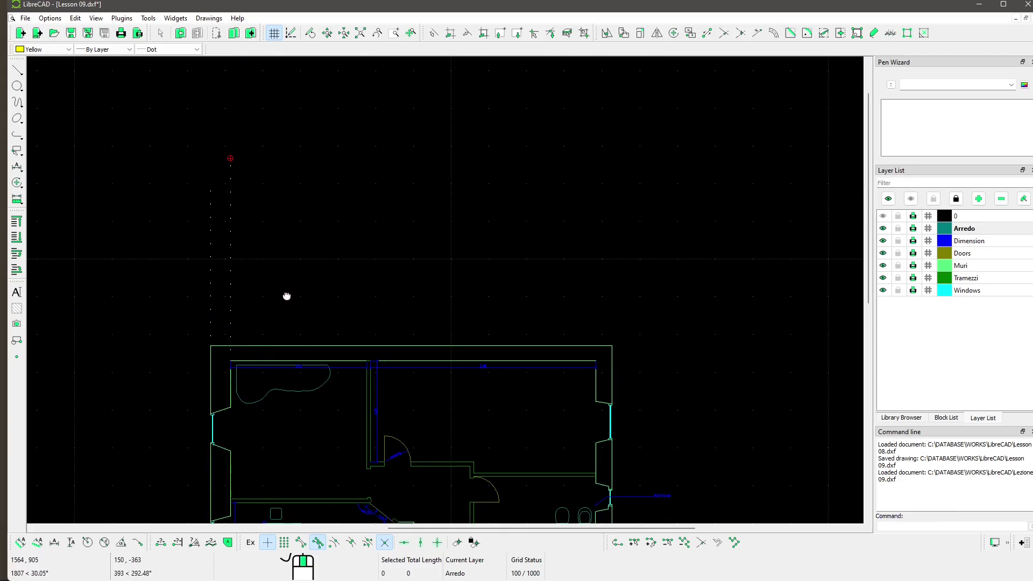
Step: Draw a dotted vertical projection line upward from where the partition's left face meets the plan's upper wall
middle_click_drag(287, 296, 233, 316)
key("l")
key("i")
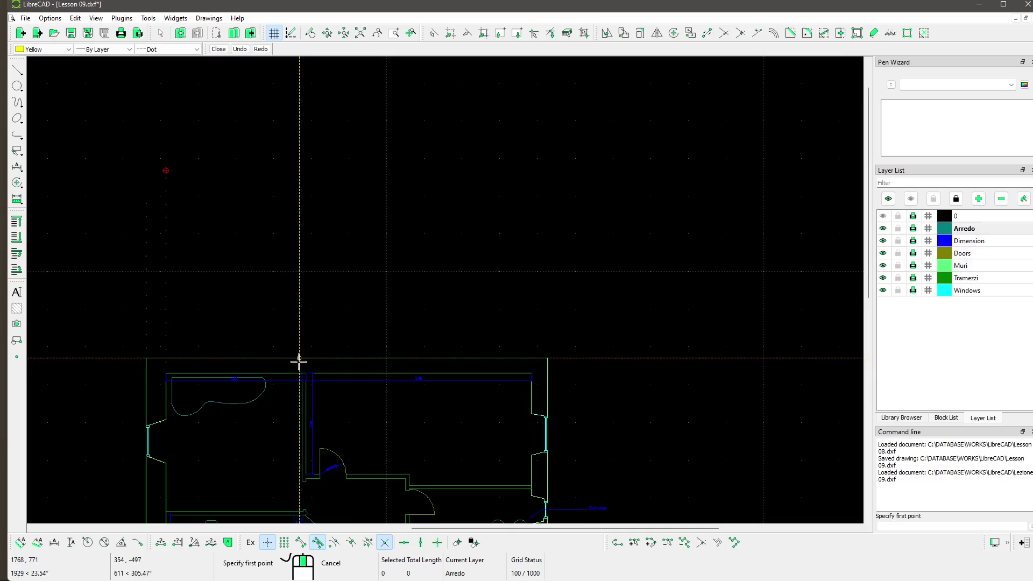
scroll(299, 366, "up", 3)
left_click(324, 364)
scroll(325, 371, "down", 3)
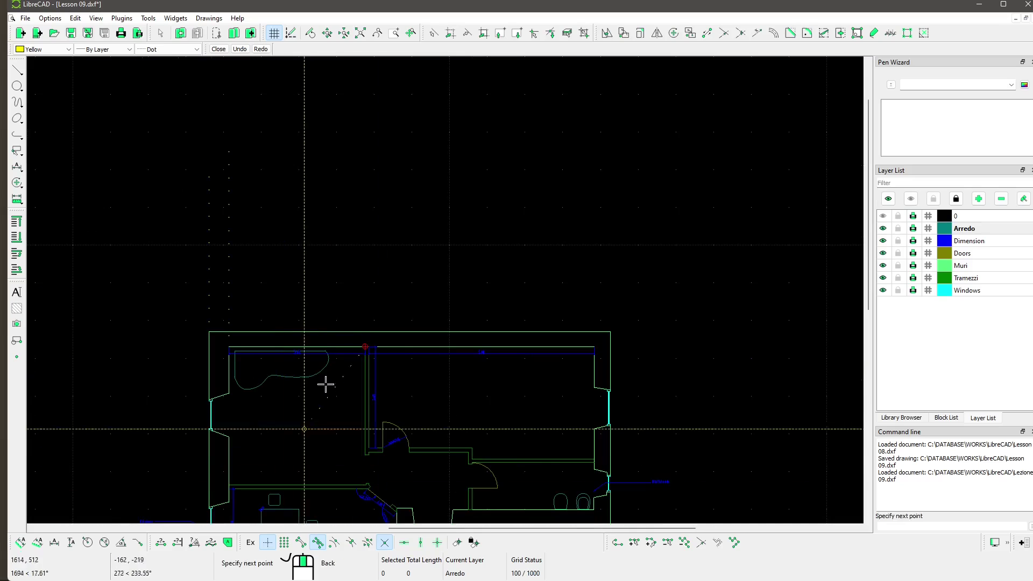
left_click(364, 143)
right_click(362, 219)
Step: Draw a dotted vertical projection line upward from where the partition's right face meets the plan's upper wall
mouse_move(362, 219)
middle_mouse_down()
mouse_move(240, 300)
mouse_move(340, 261)
middle_mouse_up()
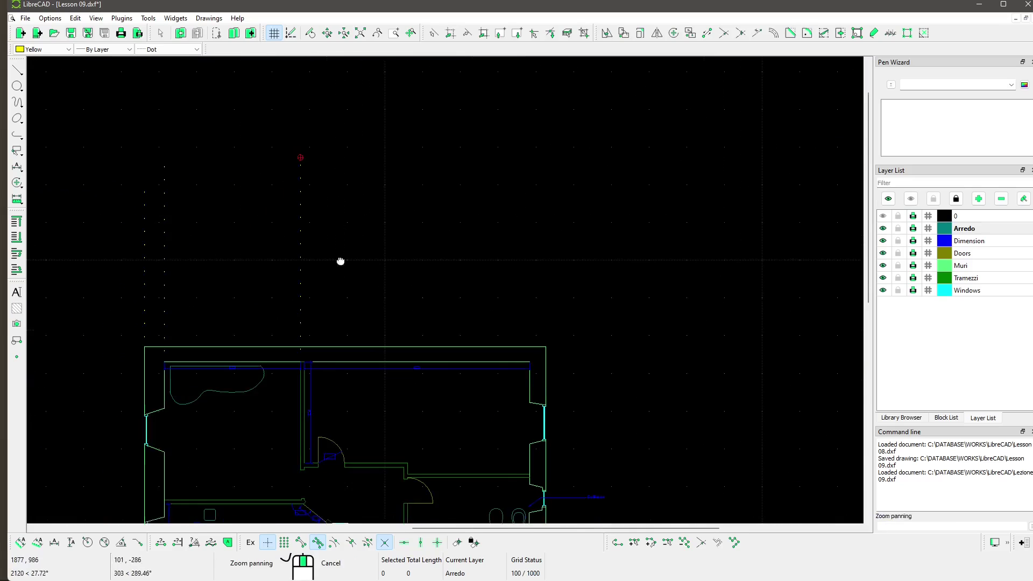
key("l")
key("i")
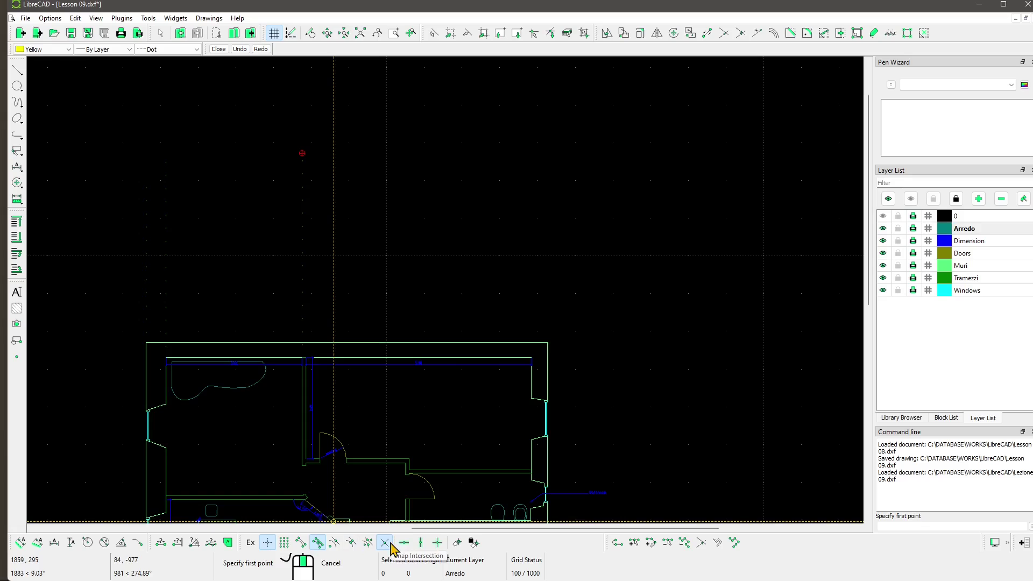
scroll(311, 350, "up", 5)
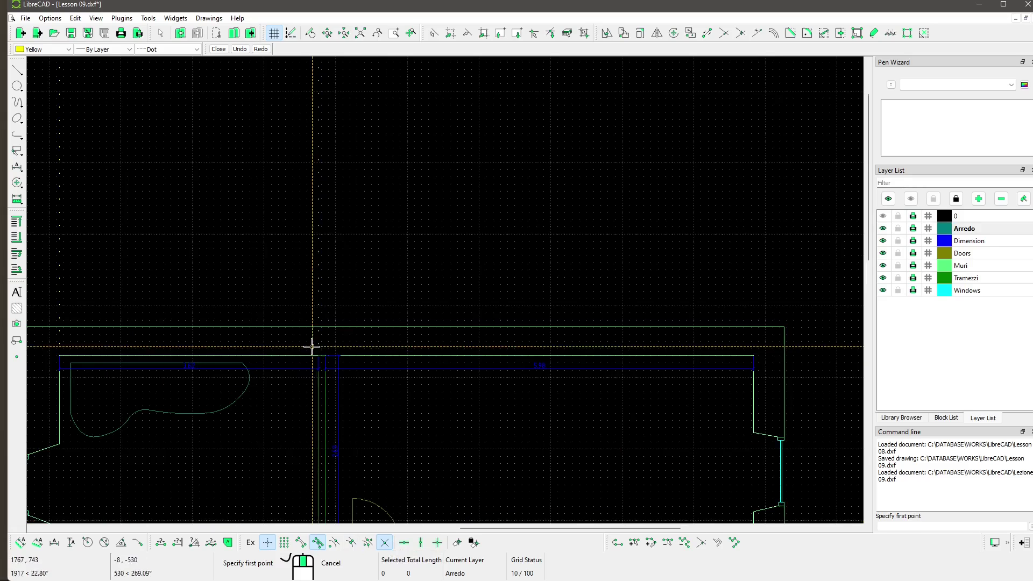
left_click(333, 356)
scroll(338, 460, "down", 3)
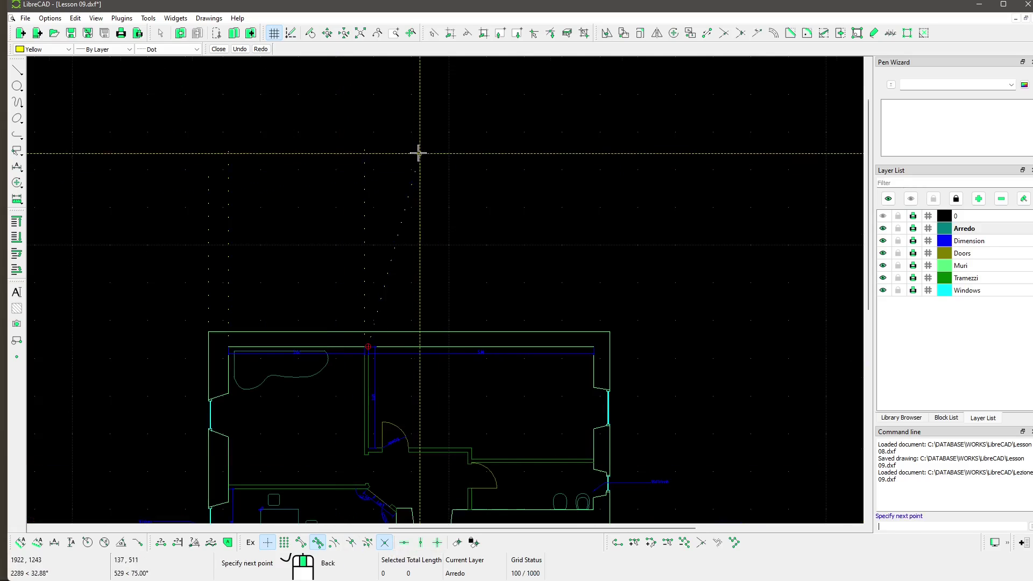
left_click(331, 175)
key("Escape")
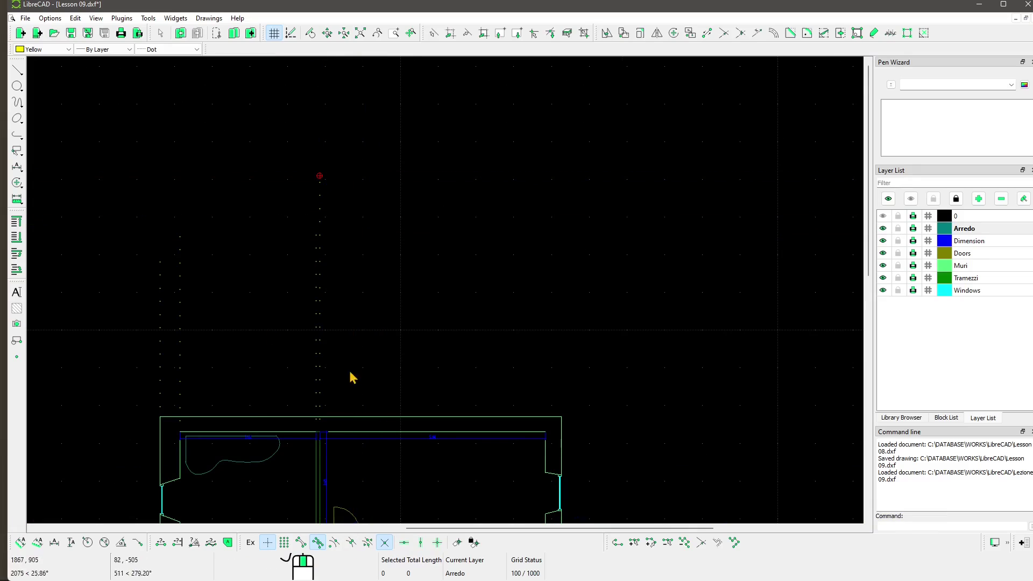
Step: Draw a dotted vertical projection line upward from the inner corner of the plan's upper-right wall
middle_click_drag(380, 412, 380, 327)
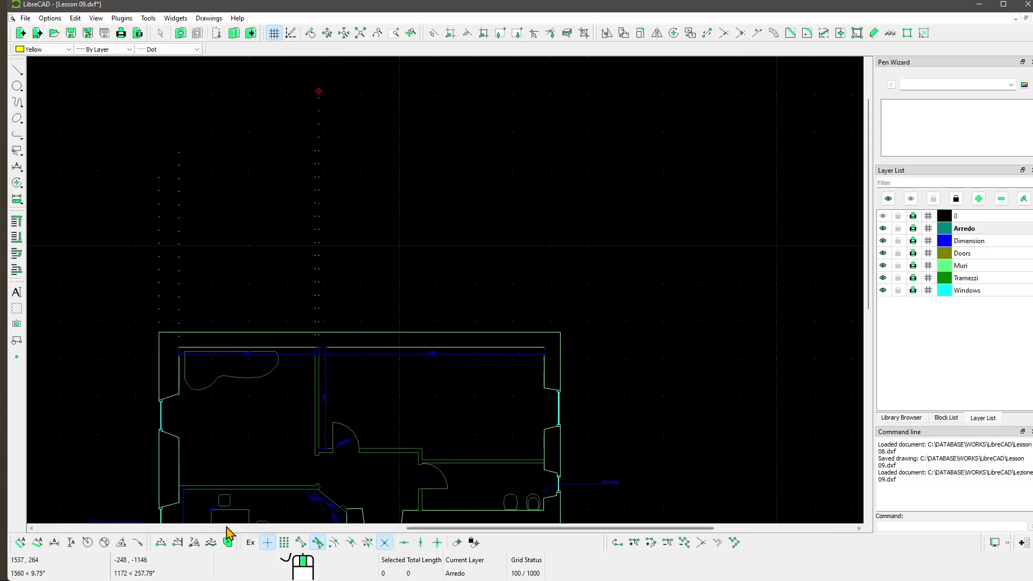
middle_click_drag(447, 410, 342, 427)
scroll(384, 347, "up", 2)
right_click(462, 322)
left_click(491, 328)
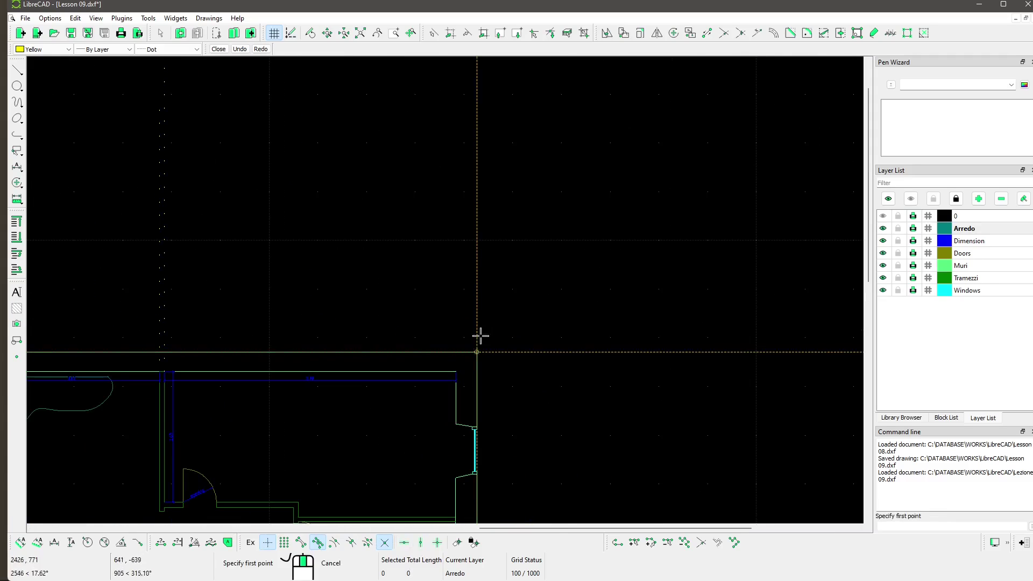
scroll(450, 376, "up", 5)
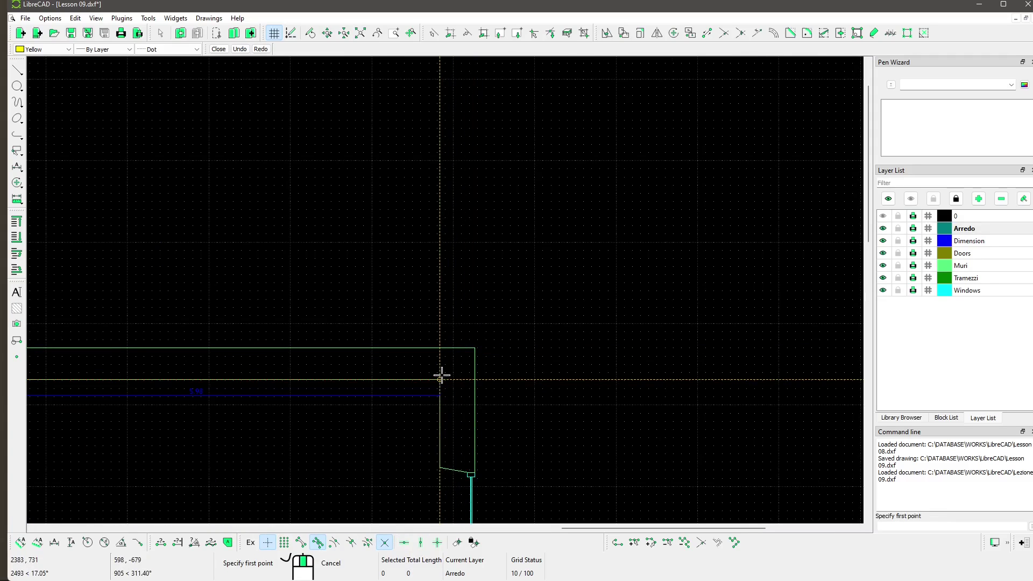
left_click(441, 375)
scroll(376, 457, "down", 5)
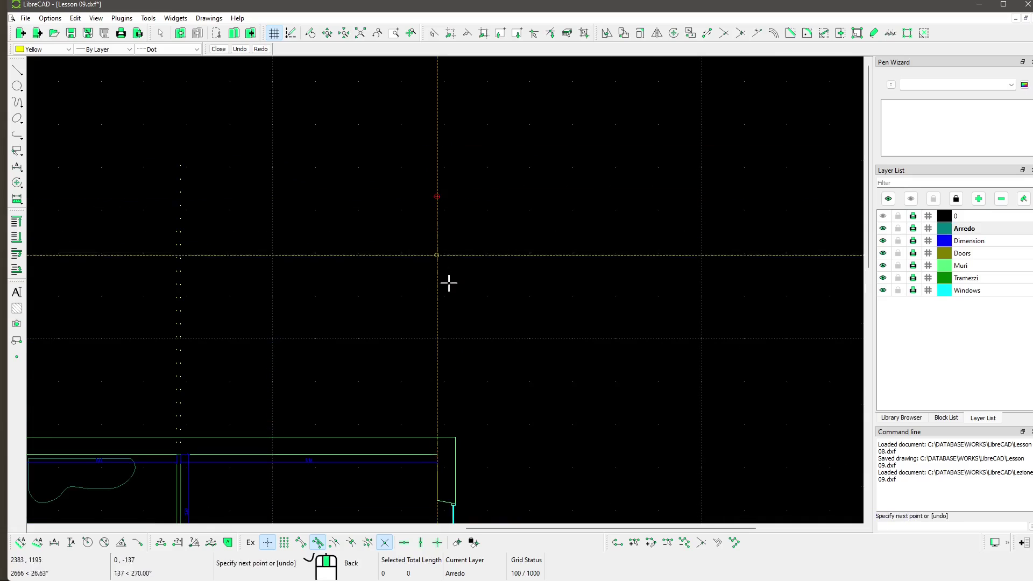
right_click(452, 387)
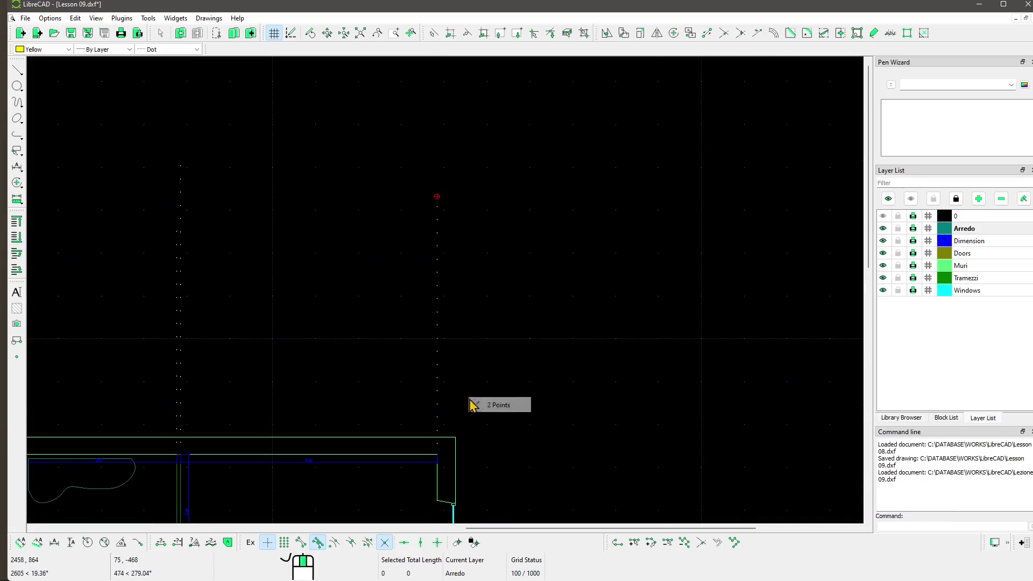
Step: Draw a dotted vertical projection line upward from the plan's upper-right outer wall corner and end the line command
left_click(458, 436)
left_click(459, 150)
right_click(488, 200)
right_click(506, 247)
Step: Make Muri the active layer and switch the line's snapping from intersections to the grid
scroll(523, 294, "down", 3)
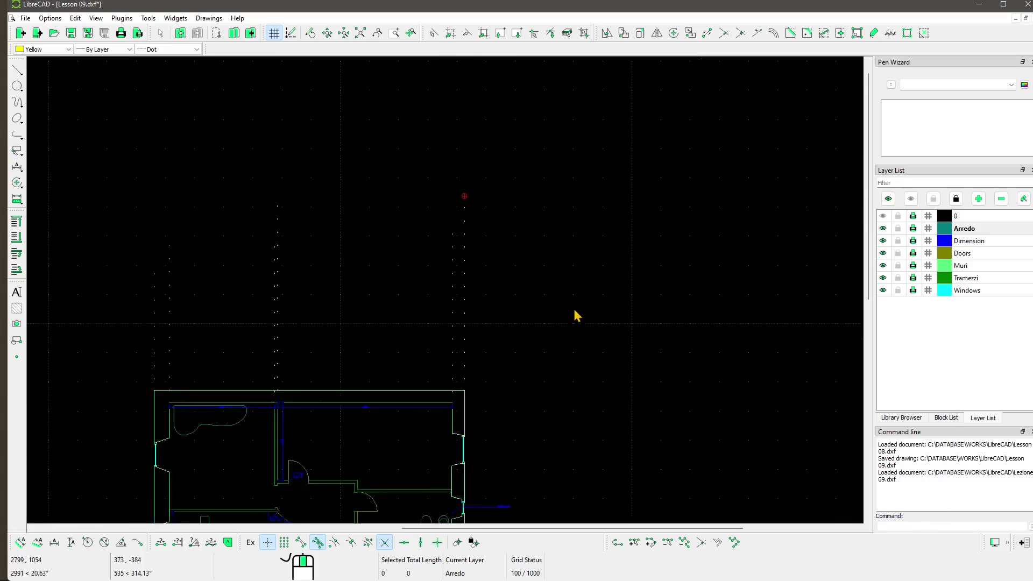
scroll(486, 296, "down", 1)
scroll(196, 336, "up", 2)
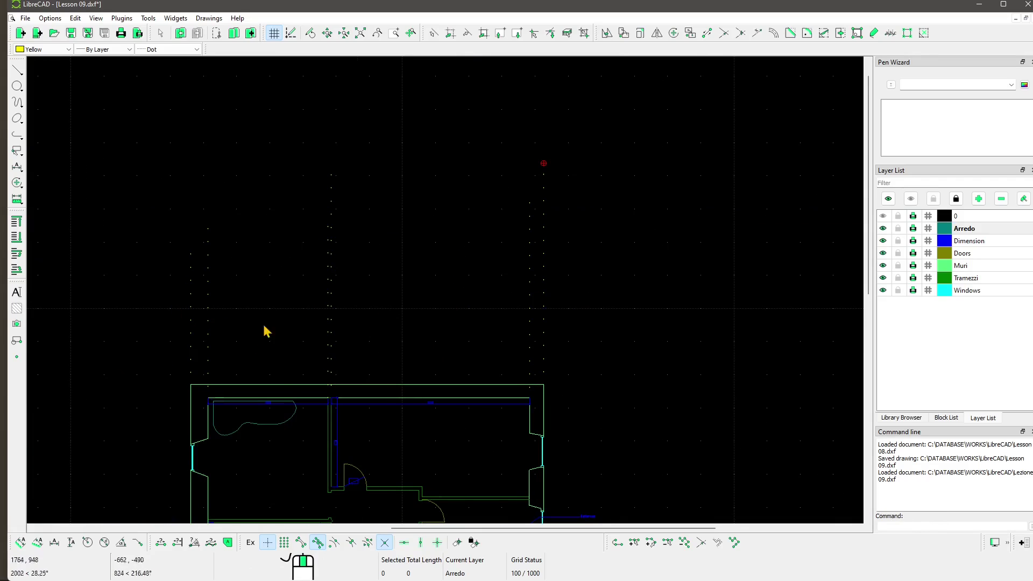
left_click(17, 70)
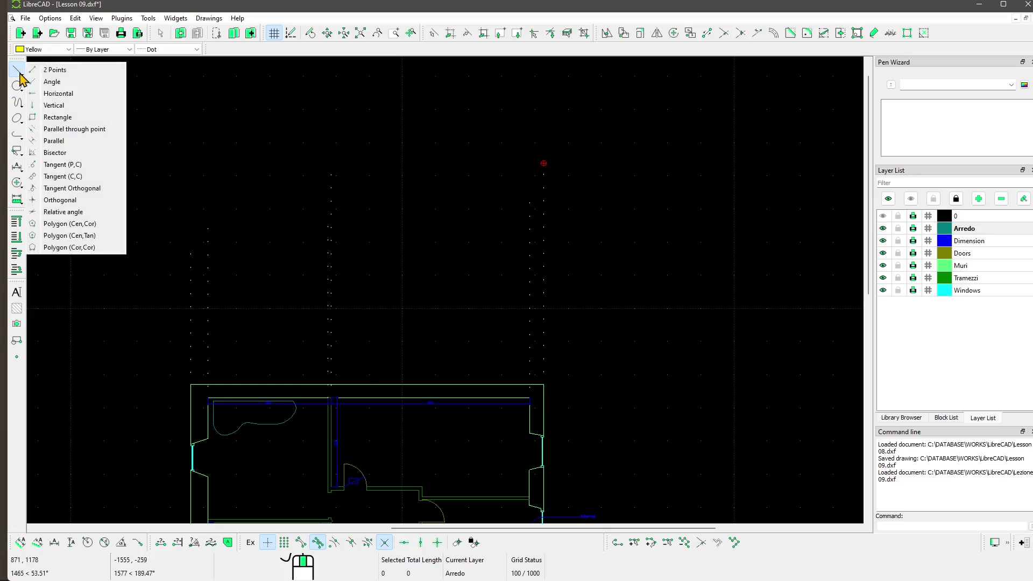
left_click(55, 70)
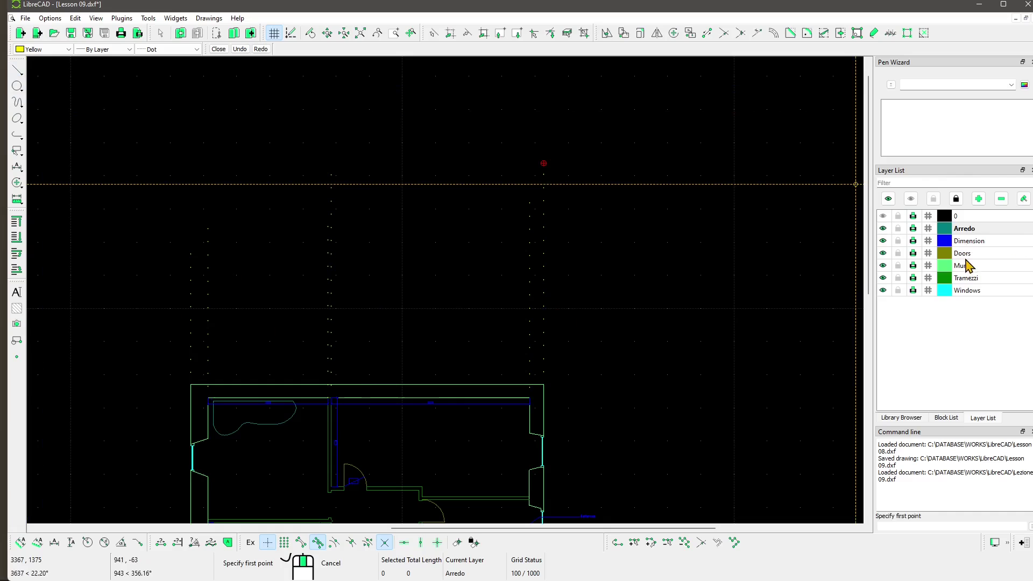
left_click(963, 266)
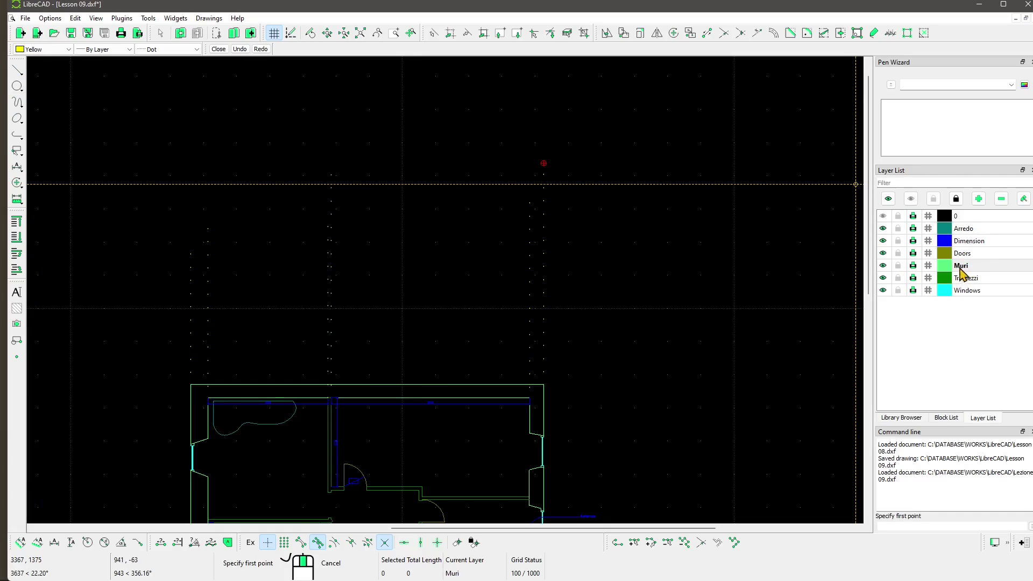
scroll(253, 398, "up", 2)
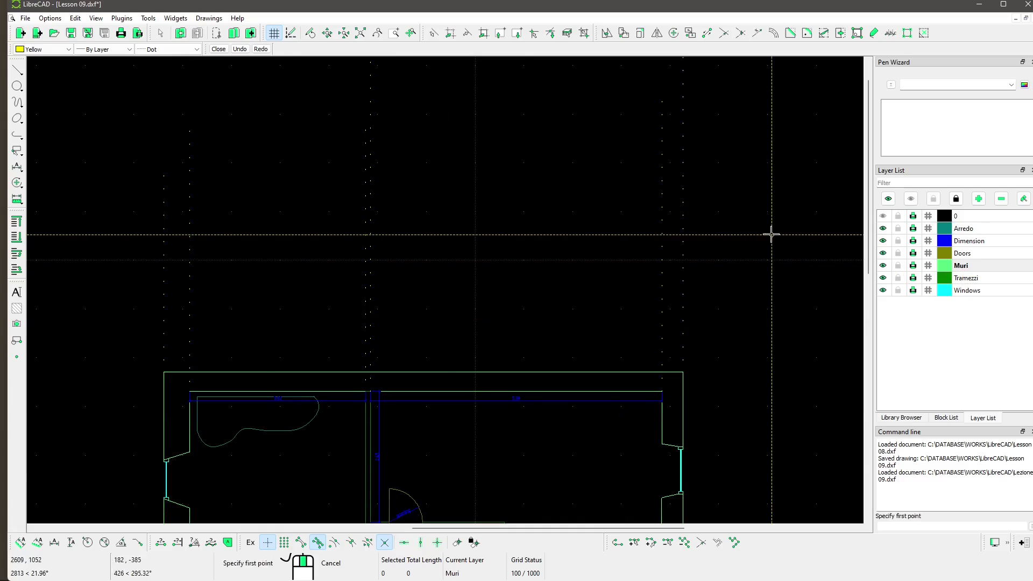
left_click(284, 544)
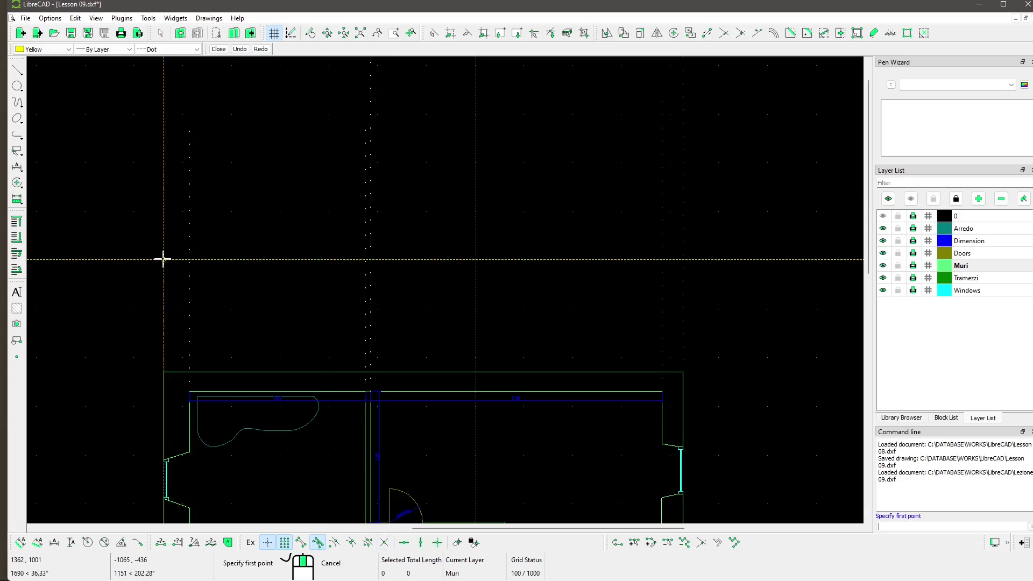
left_click(161, 262)
scroll(199, 294, "down", 3)
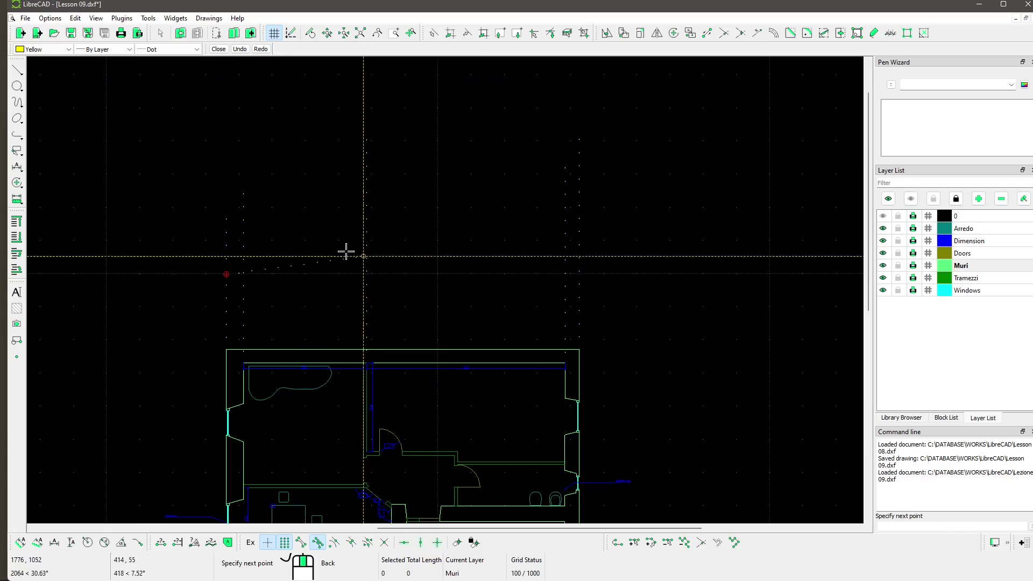
key("Escape")
Step: Set the pen's colour and line type back to By Layer
left_click(54, 49)
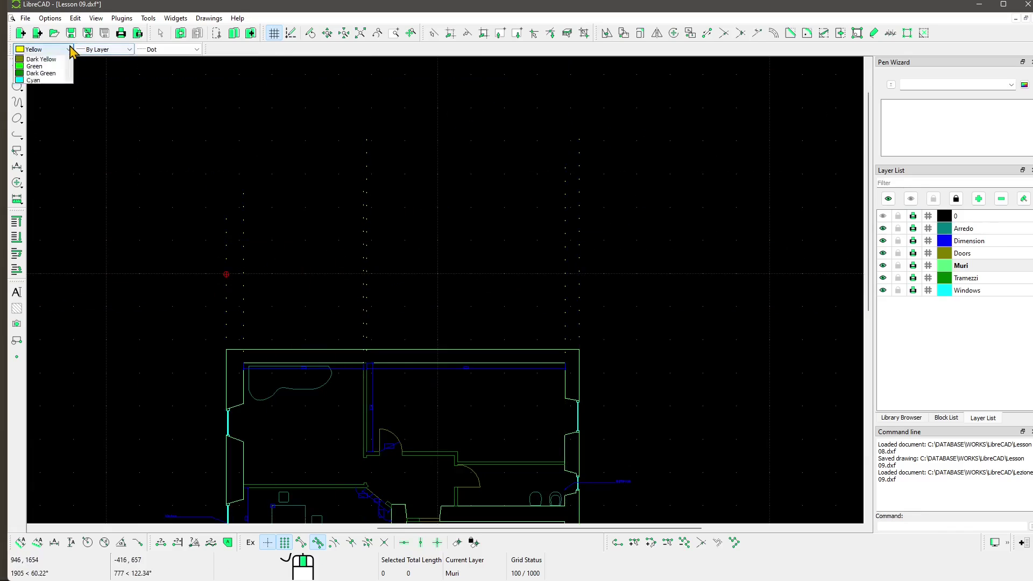
left_click(76, 69)
left_click(167, 49)
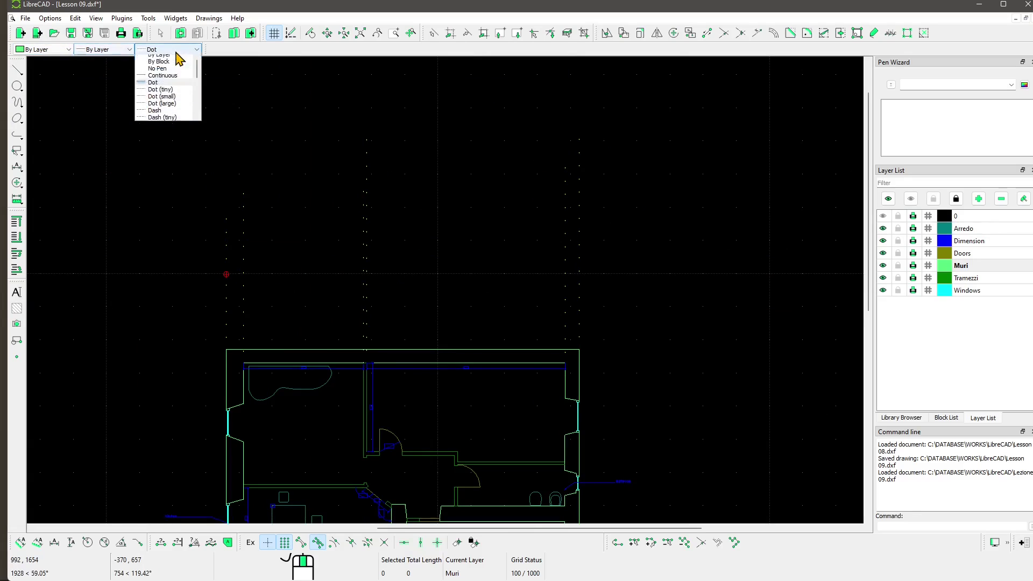
left_click(172, 62)
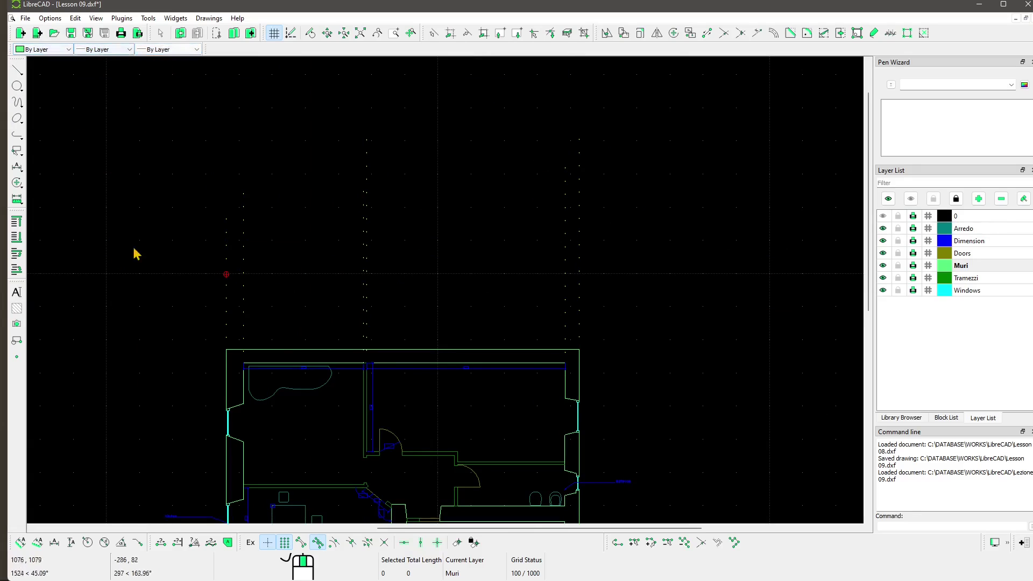
Step: Draw a horizontal line about 1065 units long above the plan, from the leftmost to the rightmost projection line
right_click(183, 246)
left_click(198, 243)
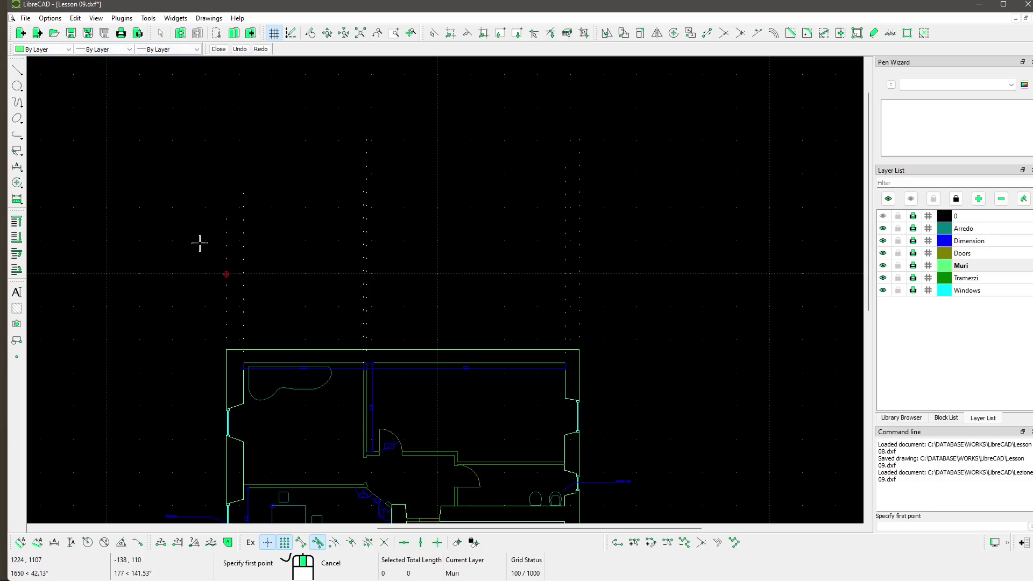
scroll(232, 278, "up", 3)
left_click(233, 278)
scroll(233, 278, "down", 2)
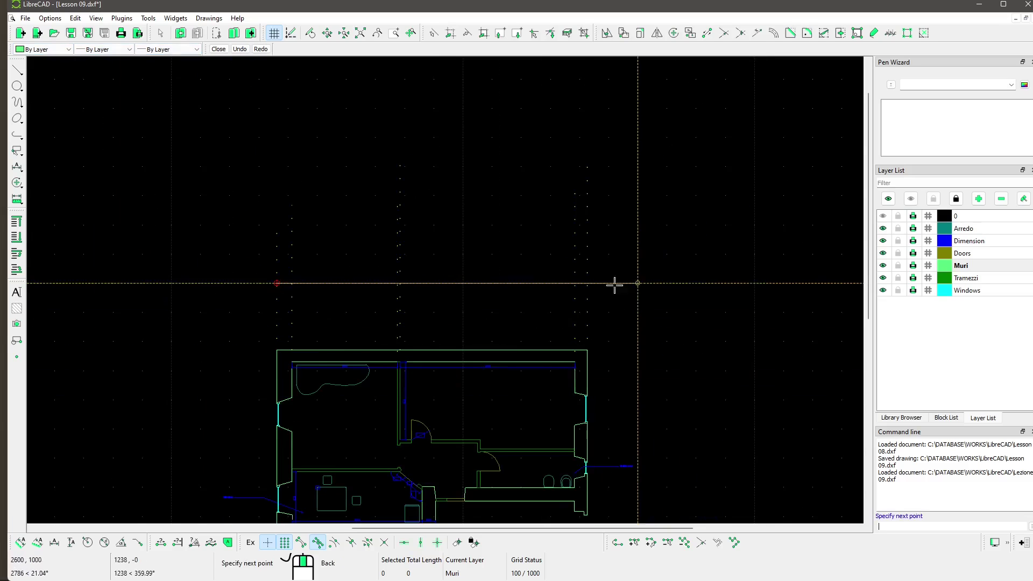
scroll(597, 282, "up", 2)
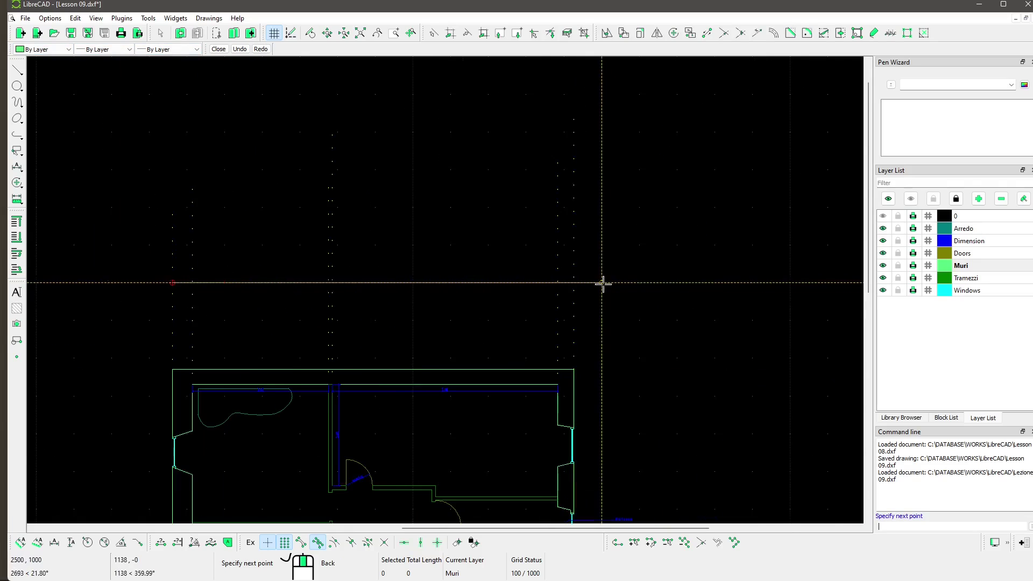
left_click(406, 544)
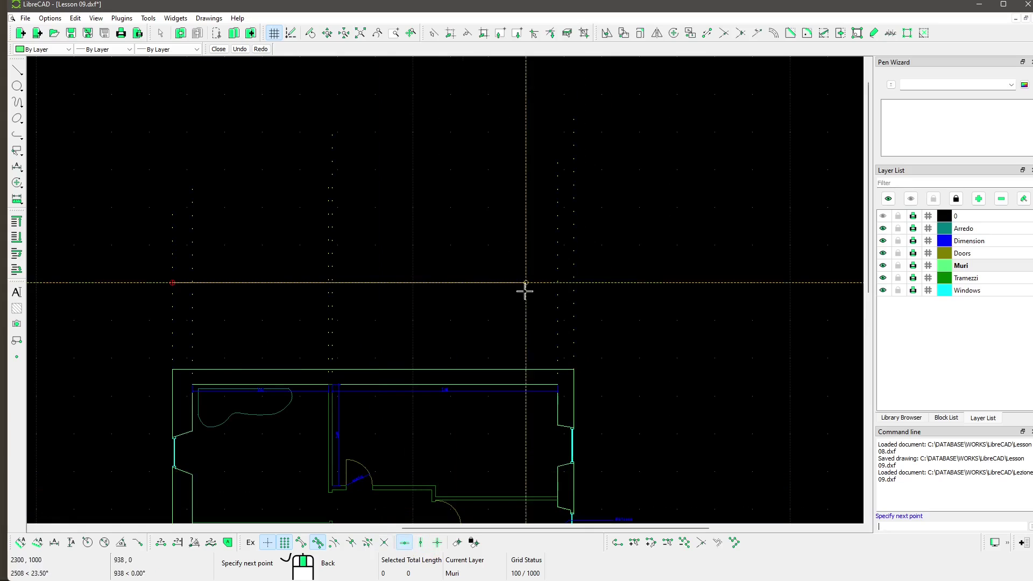
left_click(574, 283)
right_click(656, 312)
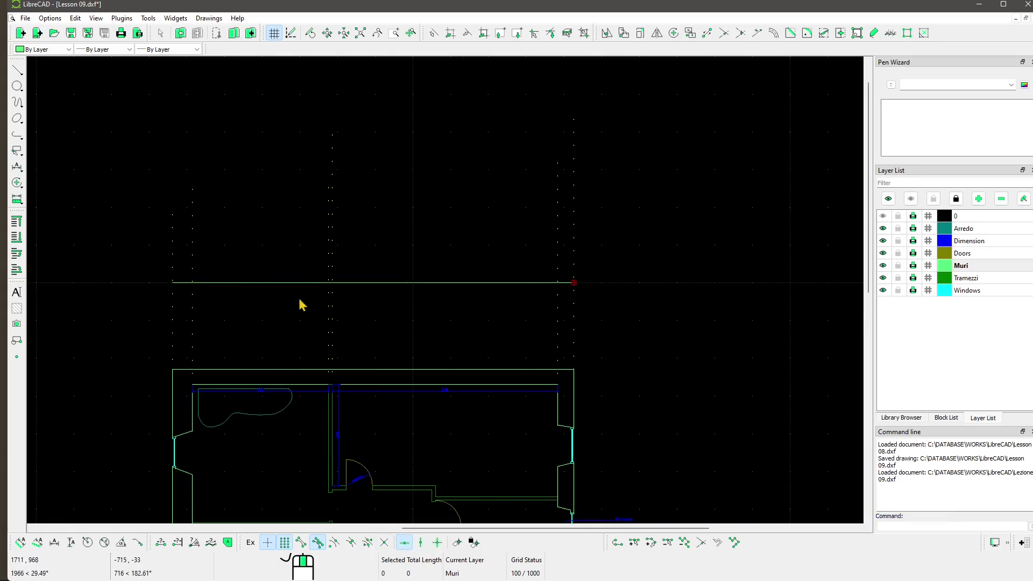
Step: Offset the horizontal section line upward by a distance of 30
scroll(336, 312, "down", 3)
scroll(371, 280, "up", 3)
middle_click_drag(247, 286, 262, 312)
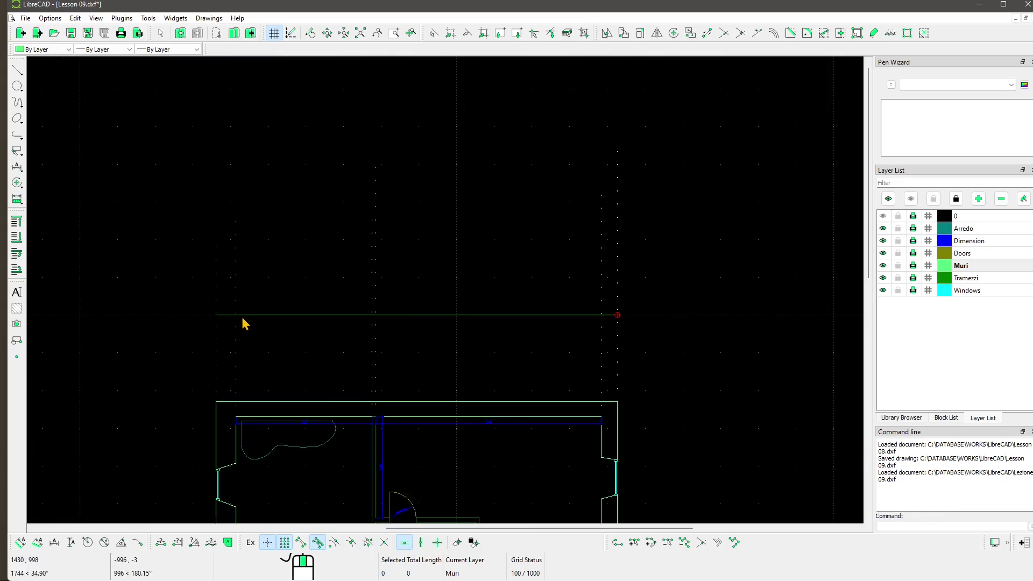
scroll(245, 323, "up", 1)
scroll(293, 307, "up", 1)
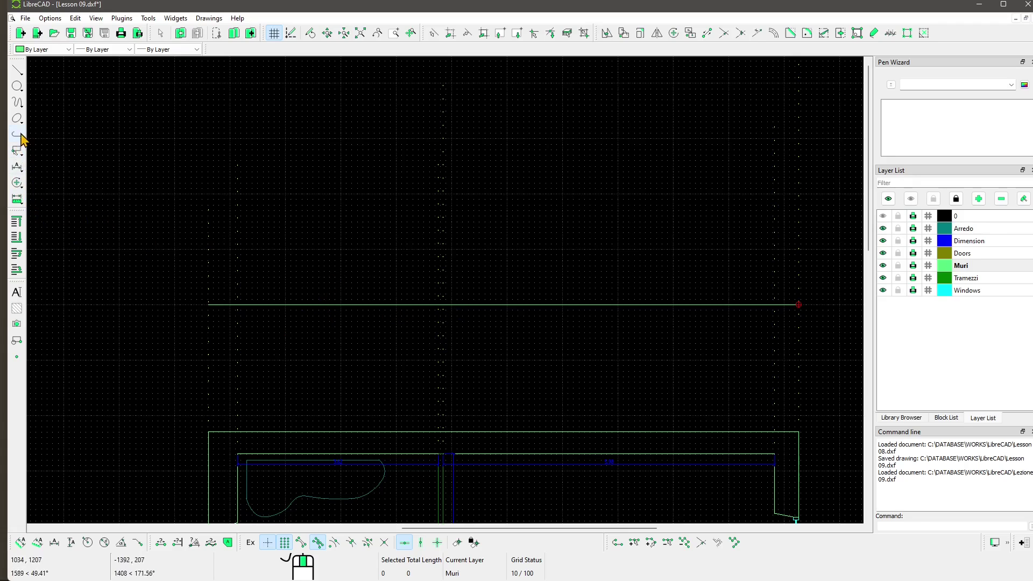
left_click(20, 189)
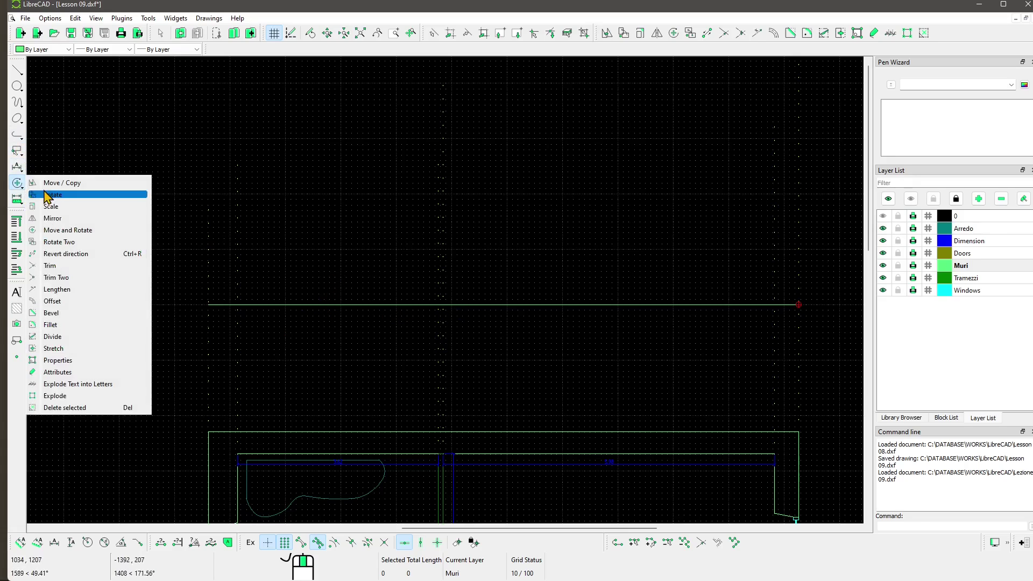
left_click(53, 297)
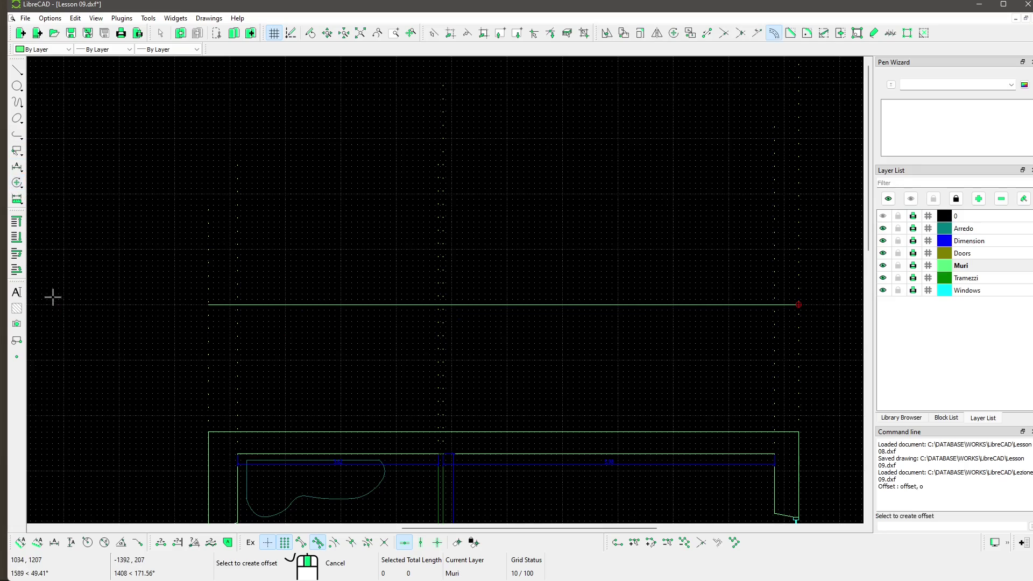
left_click(296, 304)
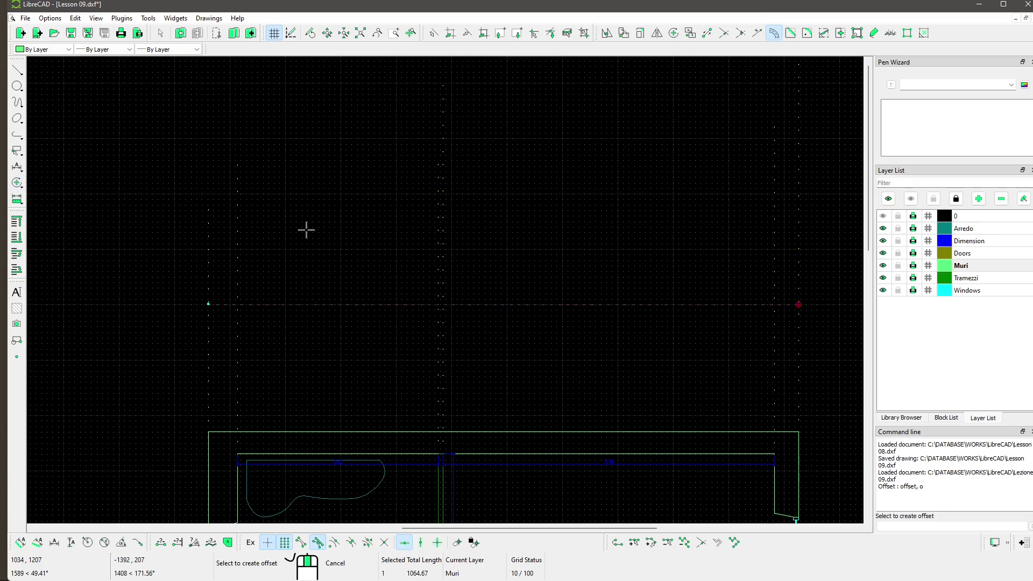
key("Return")
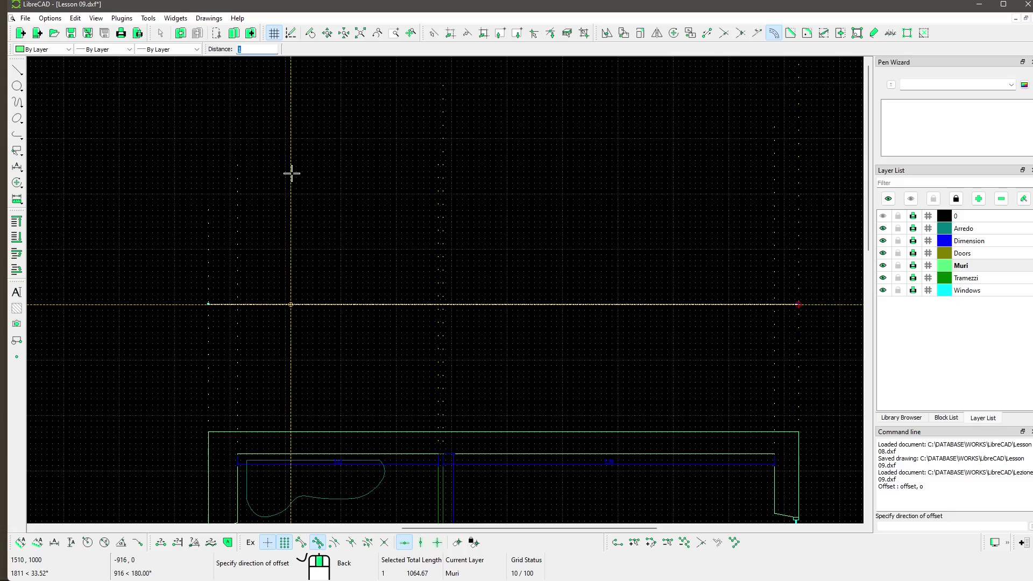
left_click(370, 249)
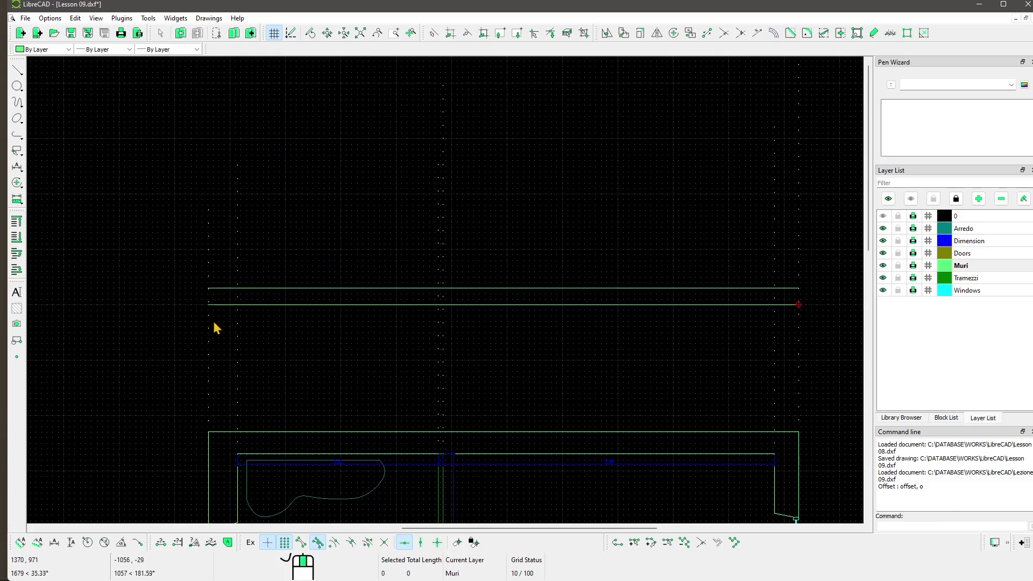
Step: Close the left end of the two parallel section lines with a vertical line snapped to their endpoints
left_click(17, 70)
left_click(58, 71)
scroll(226, 303, "up", 2)
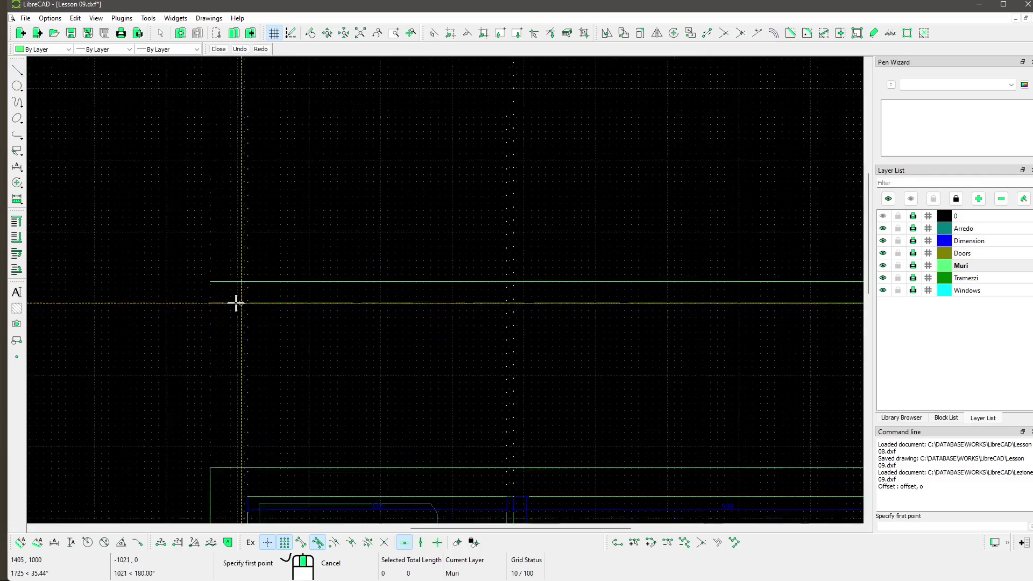
left_click(301, 542)
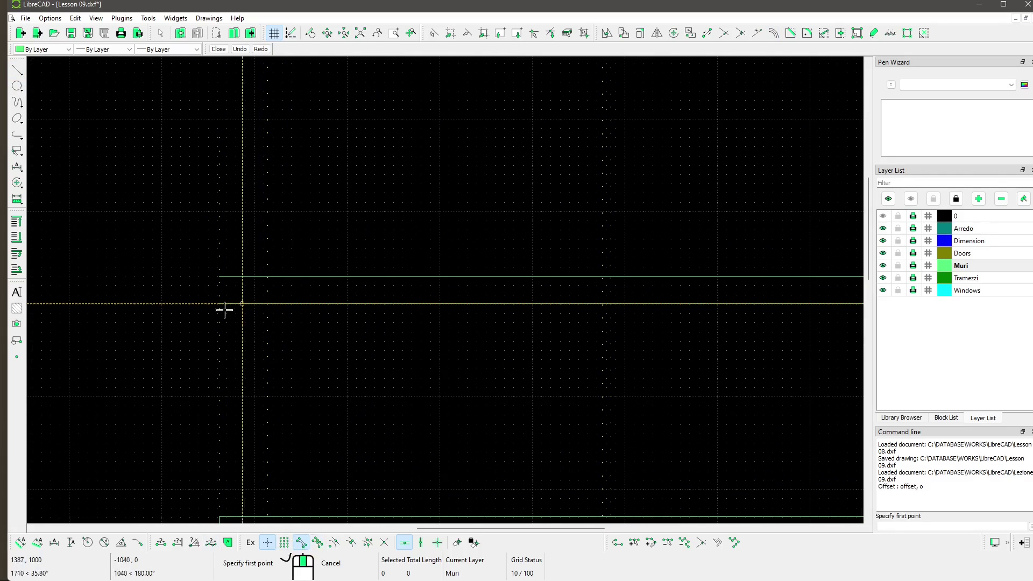
left_click(220, 277)
left_click(405, 542)
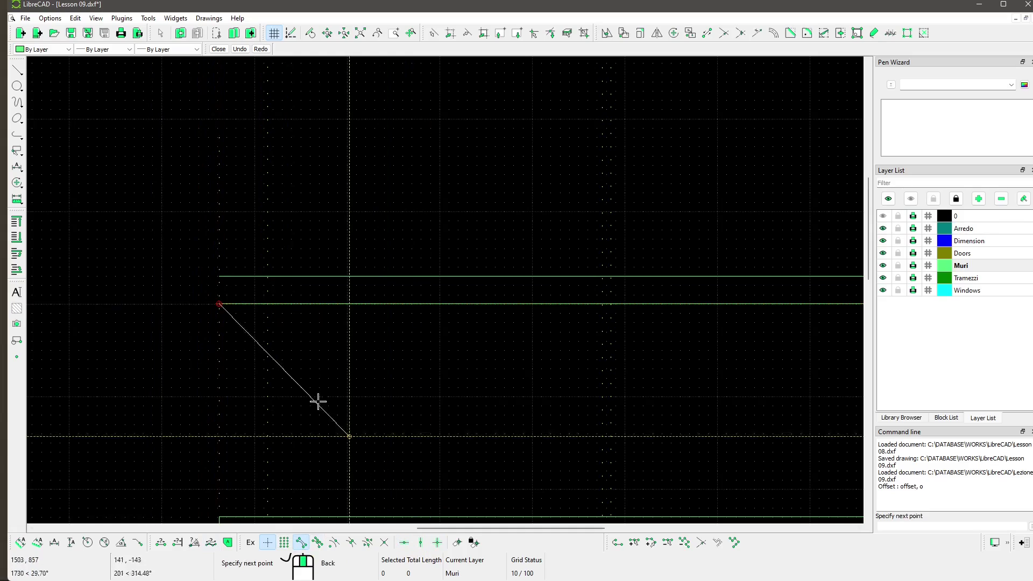
left_click(218, 277)
scroll(133, 300, "down", 3)
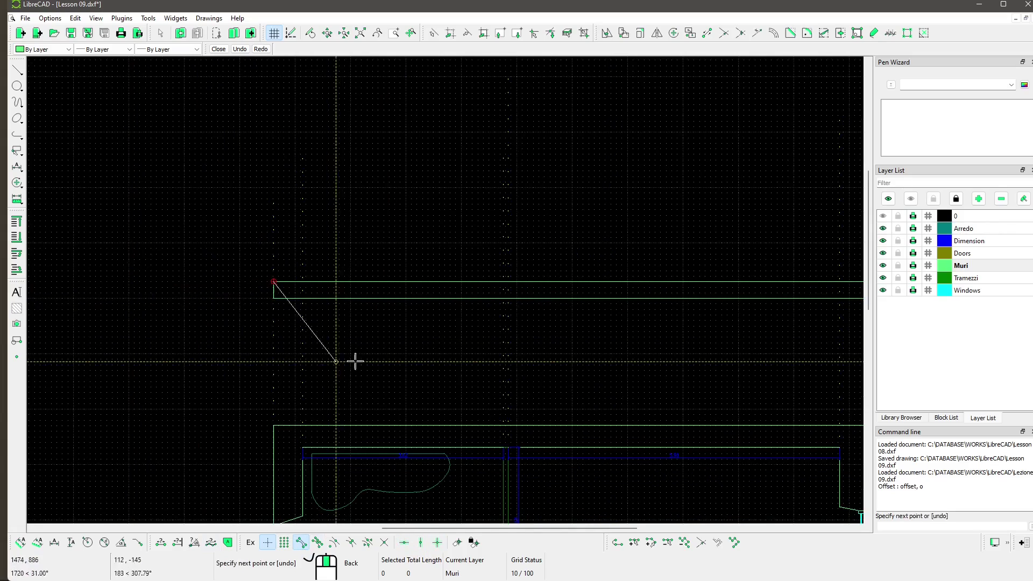
key("Escape")
Step: Close the right end of the two parallel section lines with a vertical line between their endpoints
middle_click_drag(819, 350, 403, 362)
scroll(409, 354, "up", 4)
right_click(519, 273)
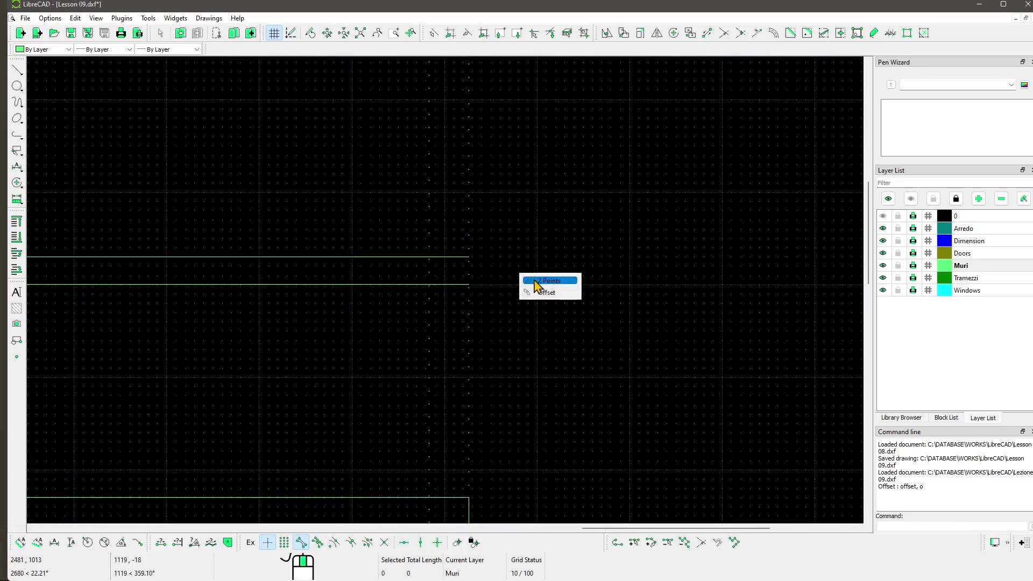
left_click(549, 281)
scroll(482, 265, "up", 3)
left_click(446, 247)
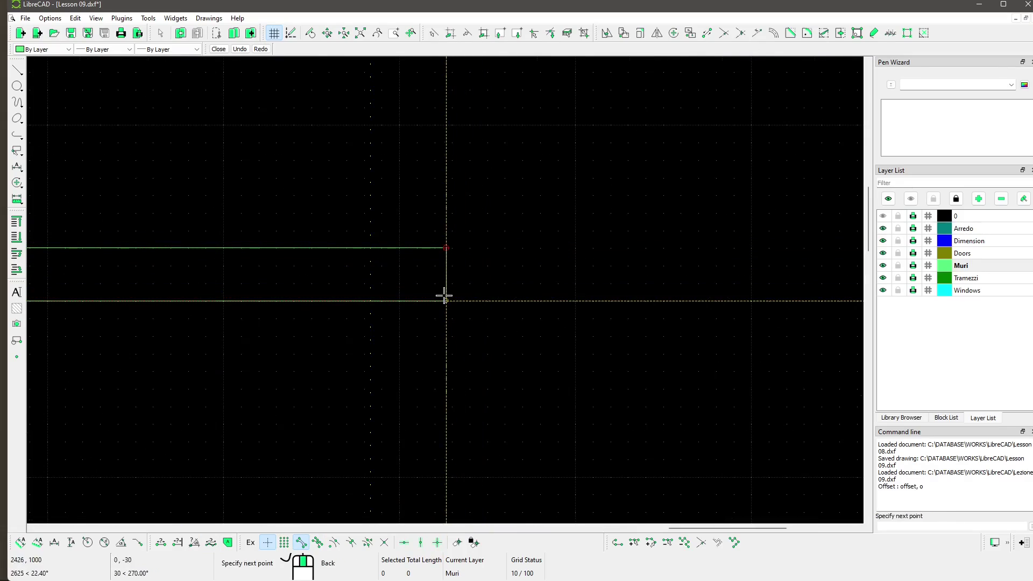
left_click(444, 300)
right_click(560, 305)
scroll(377, 328, "down", 5)
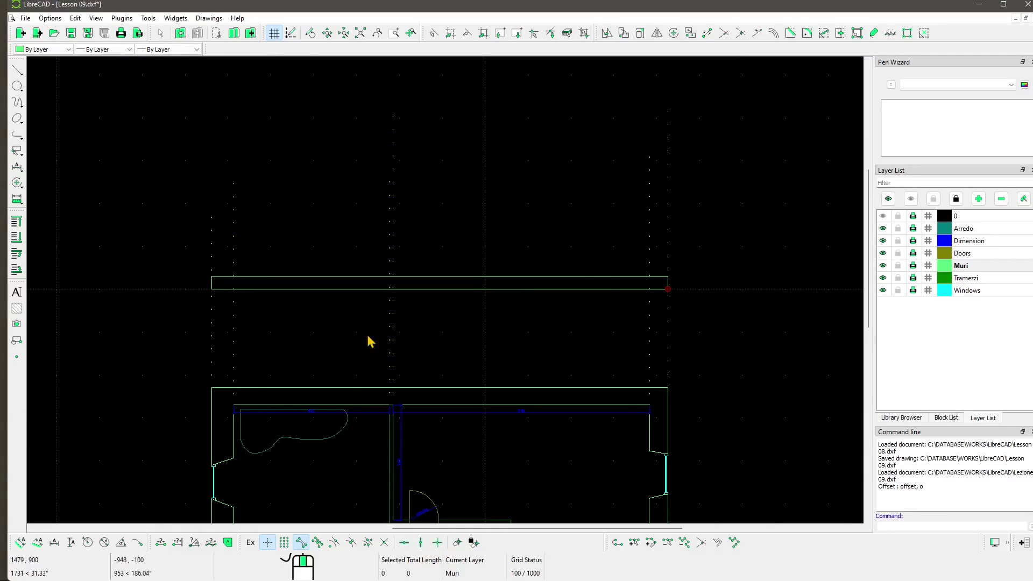
Step: Create a polyline from the four existing segments of the slab outline above the plan and select it
scroll(299, 297, "down", 1)
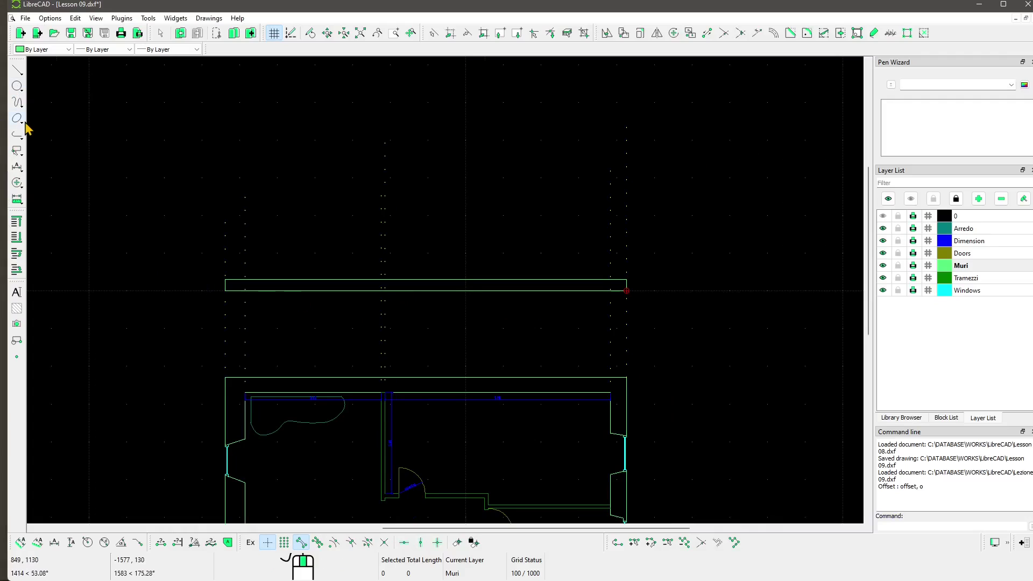
left_click_drag(152, 236, 680, 317)
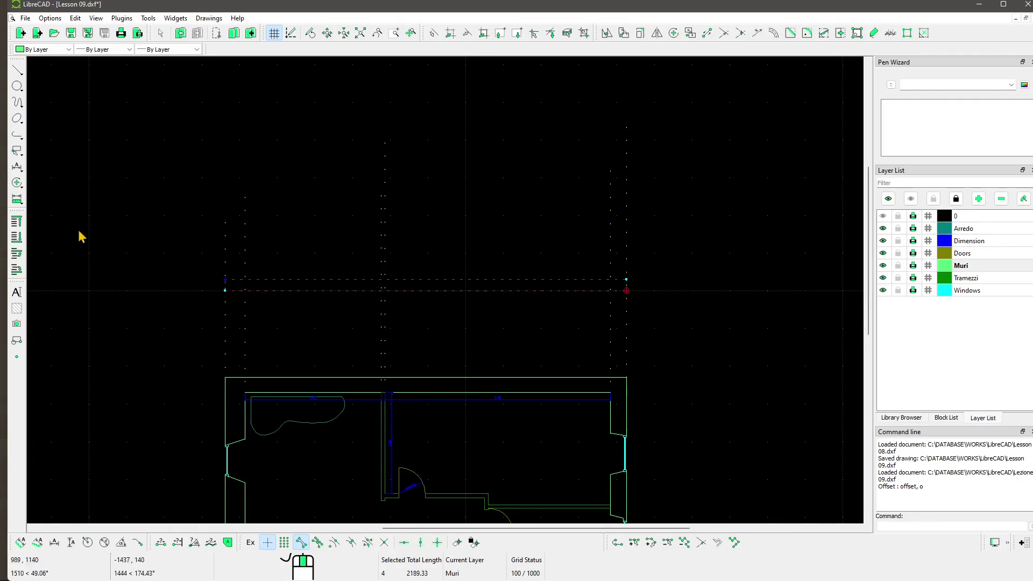
left_click(17, 135)
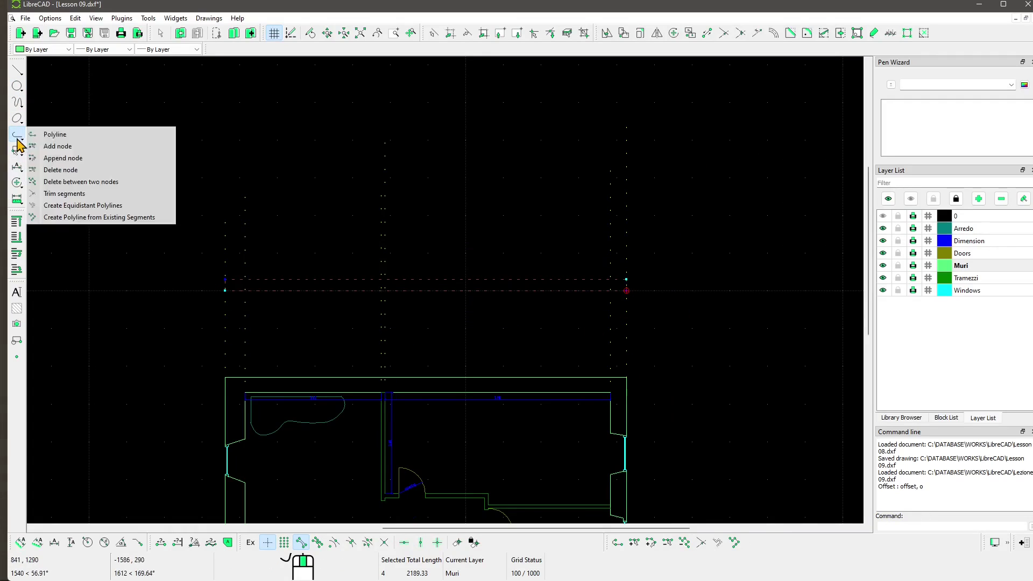
left_click(104, 217)
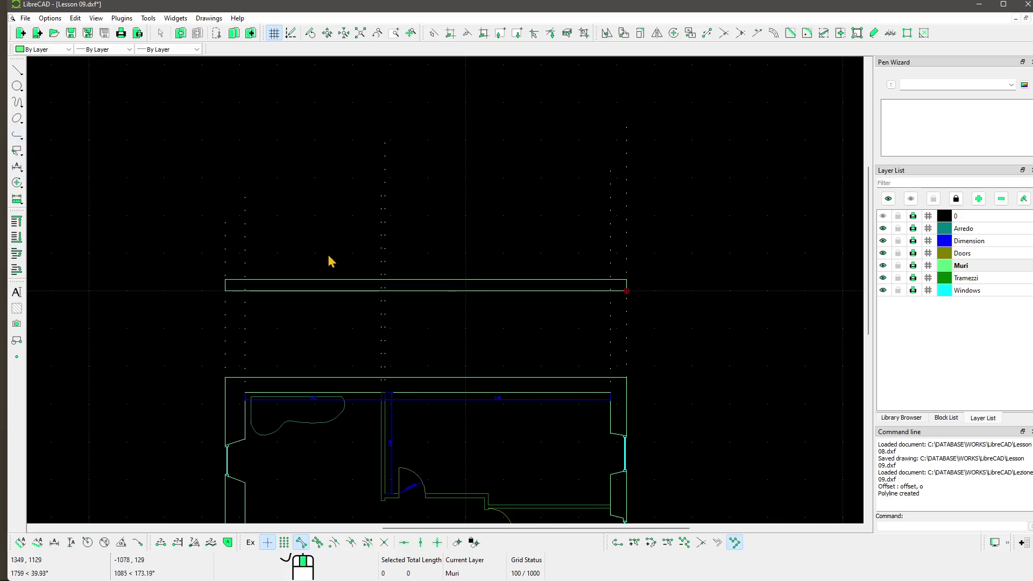
left_click(501, 291)
middle_click_drag(439, 307, 415, 352)
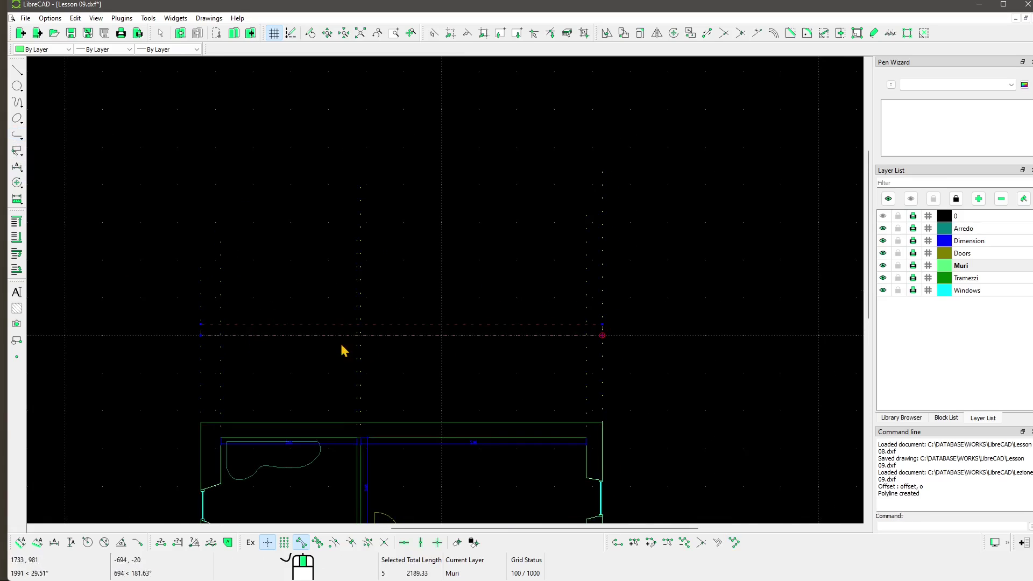
Step: Copy the slab polyline straight up by about 207, using its upper-left corner as reference and keeping the original
scroll(231, 250, "up", 3)
scroll(253, 323, "down", 1)
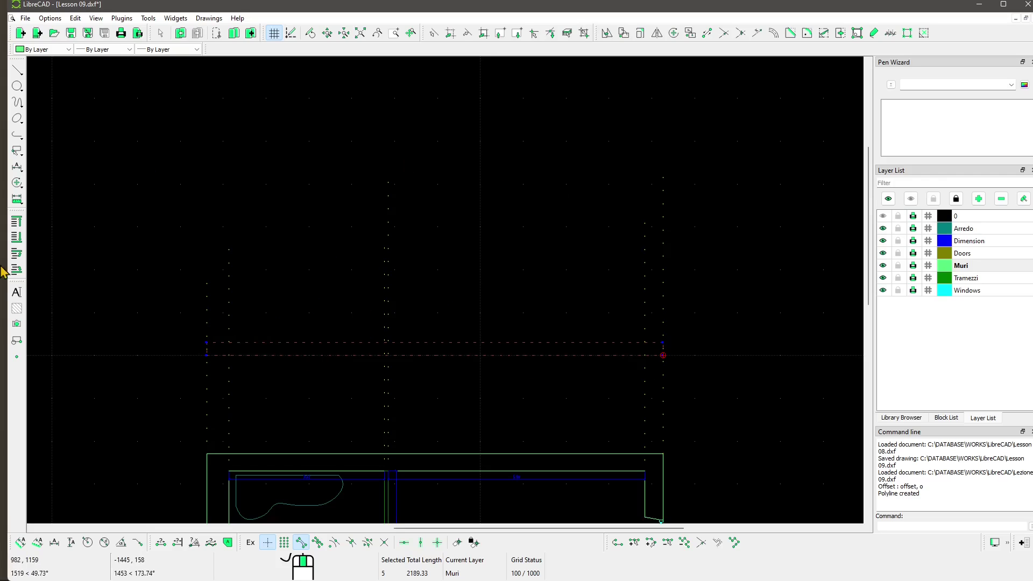
left_click(24, 179)
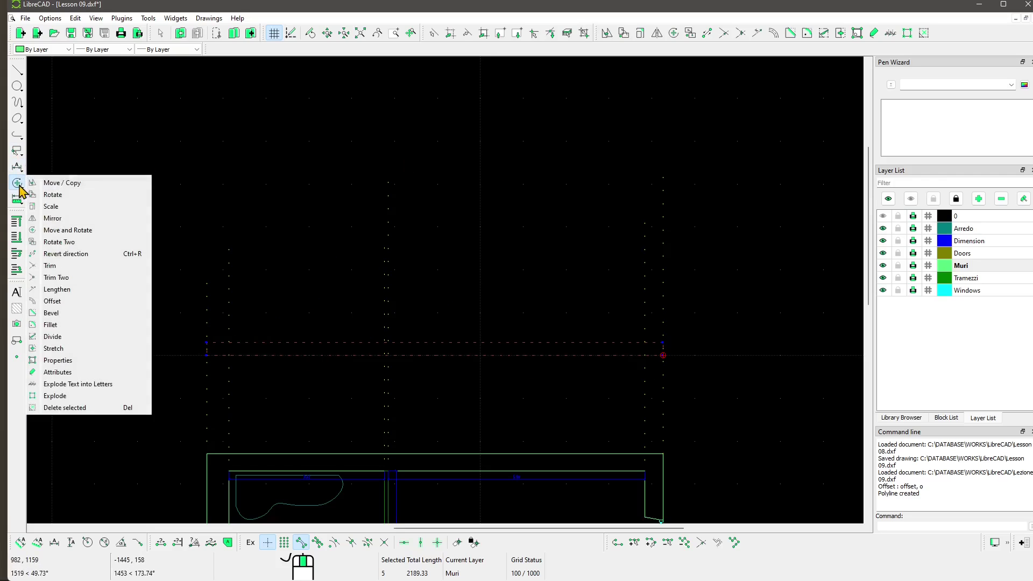
left_click(48, 183)
left_click(204, 341)
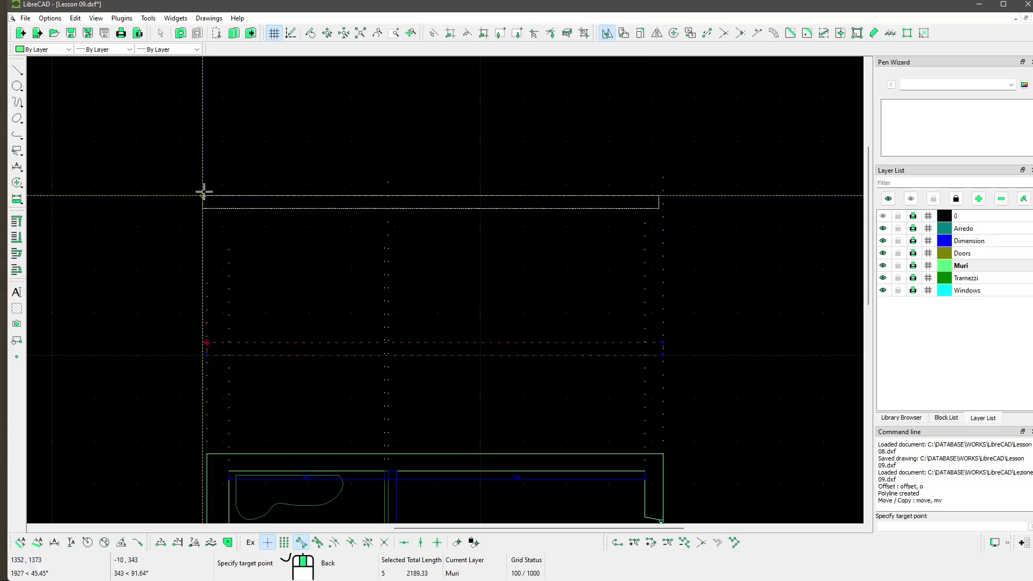
scroll(212, 226, "up", 4)
scroll(220, 371, "up", 7)
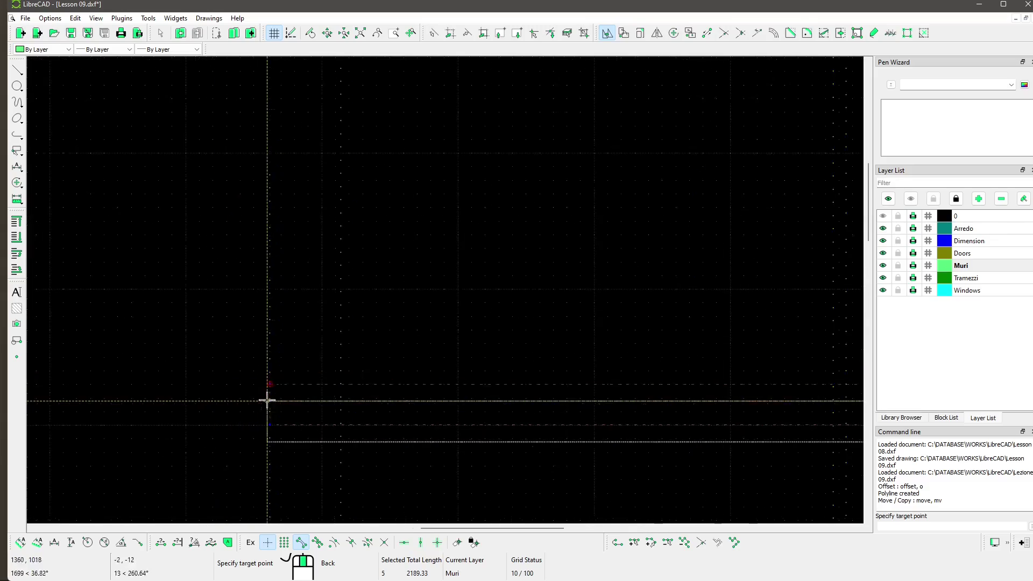
middle_click_drag(270, 385, 223, 456)
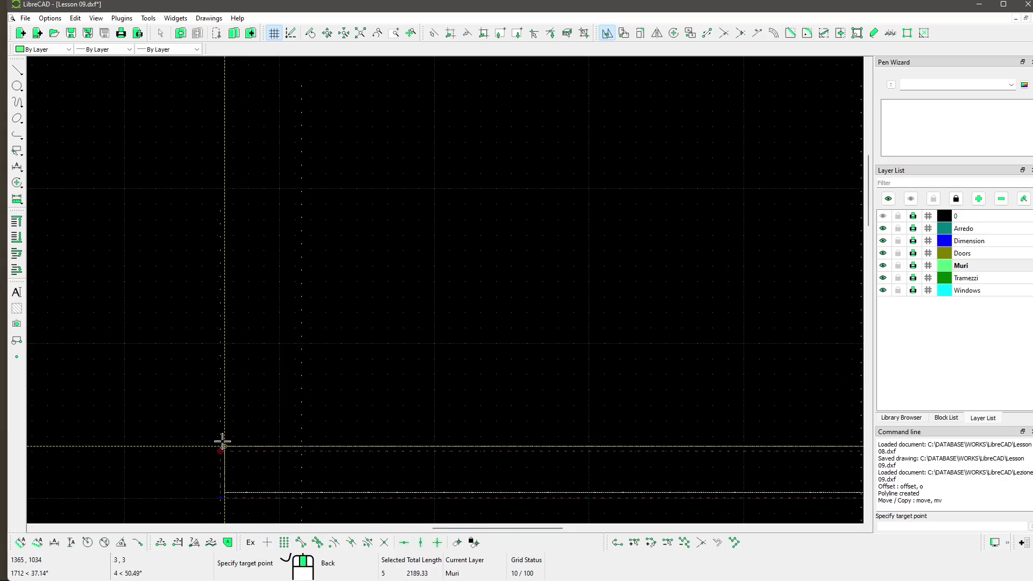
left_click(205, 135)
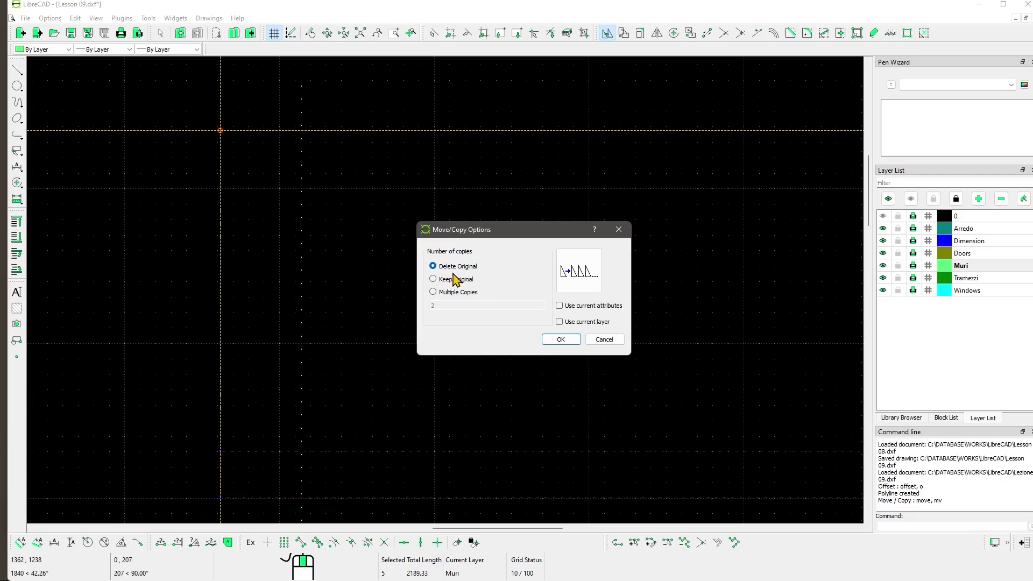
left_click(560, 339)
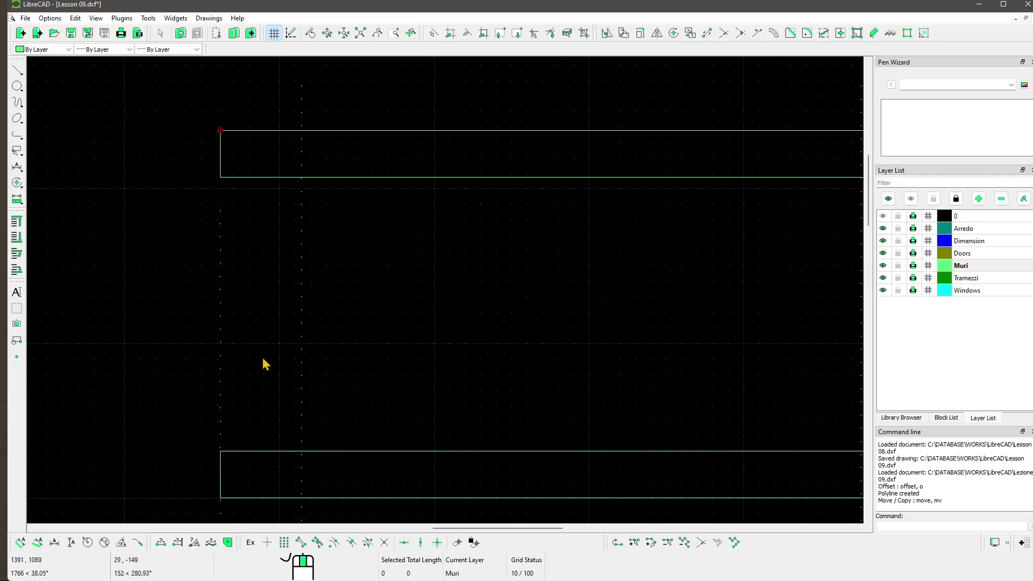
Step: Copy the upper slab a further 124 straight up from its lower-right corner, restricting movement to vertical and keeping the original
scroll(261, 355, "down", 5)
left_click_drag(192, 221, 629, 288)
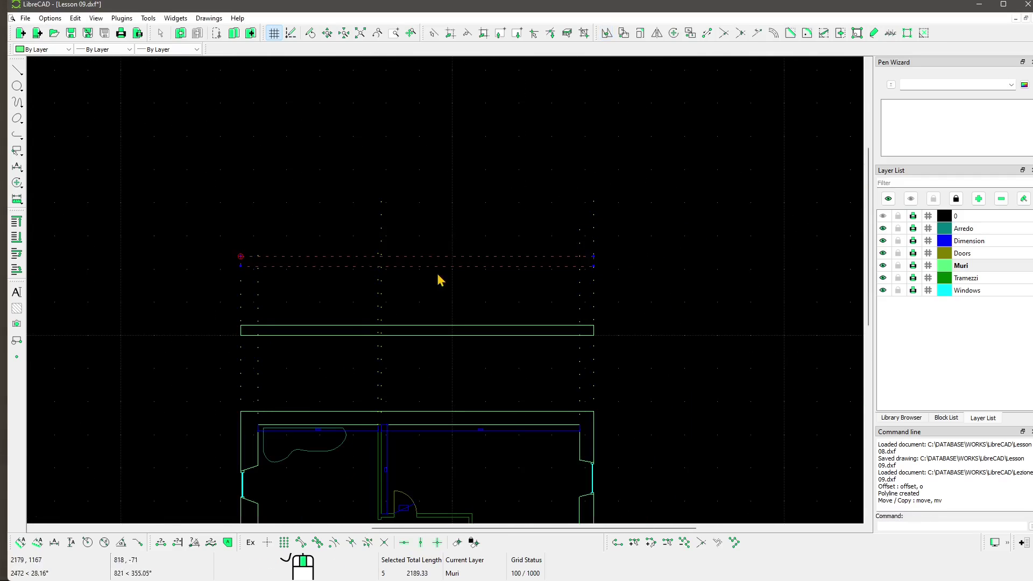
left_click(18, 186)
left_click(40, 185)
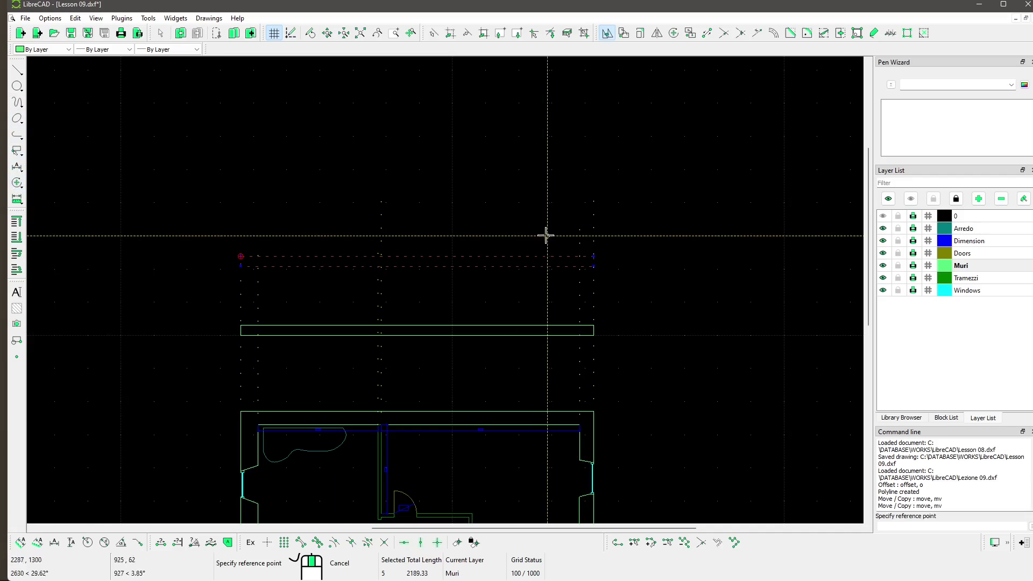
scroll(595, 262, "up", 2)
left_click(301, 542)
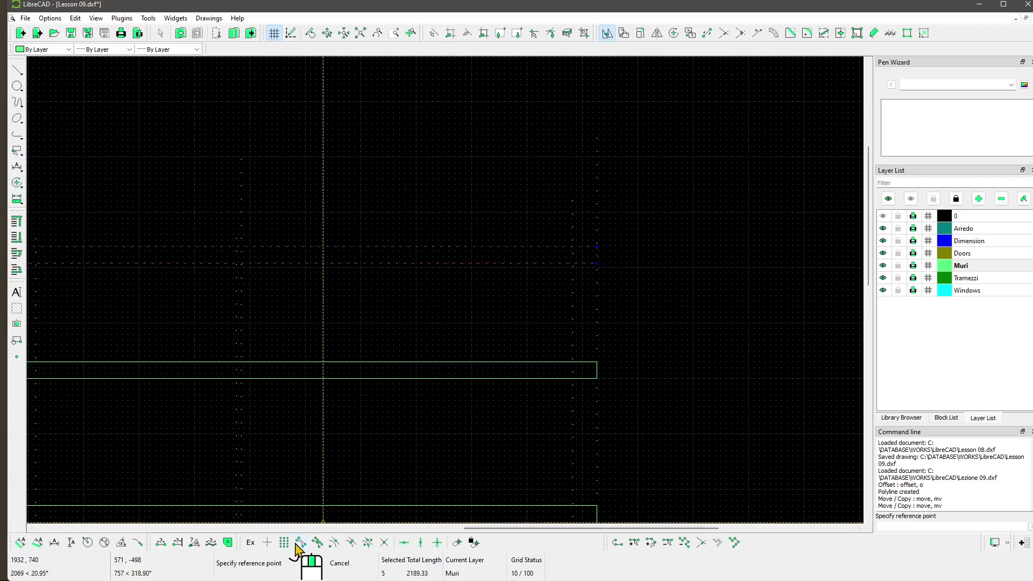
left_click(600, 263)
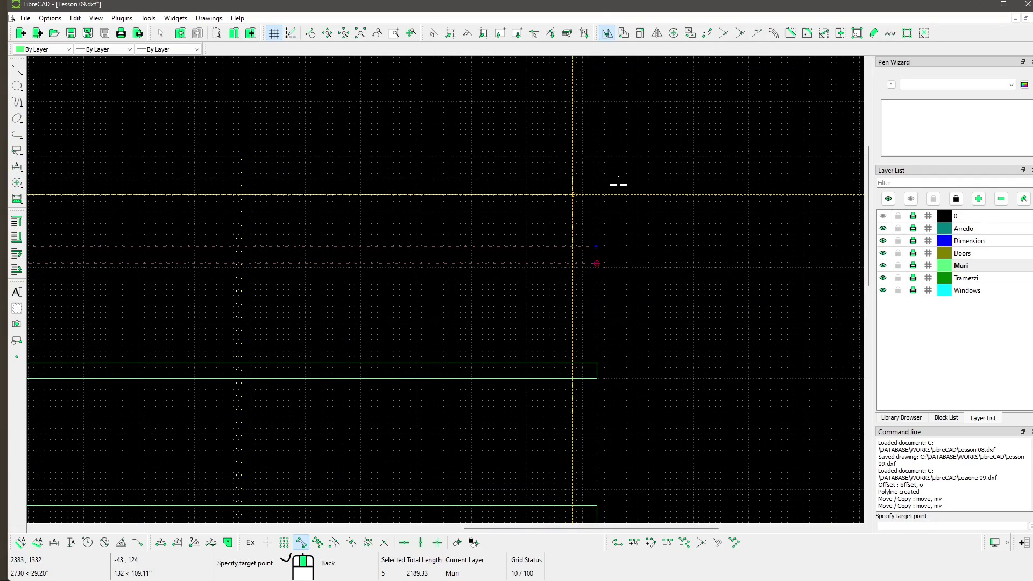
left_click(422, 543)
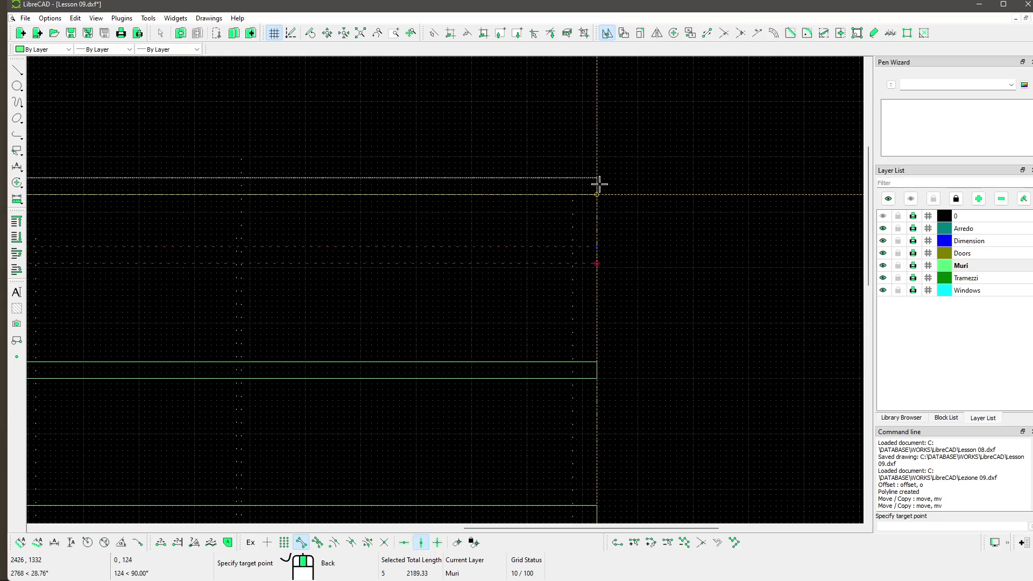
left_click(599, 184)
left_click(561, 339)
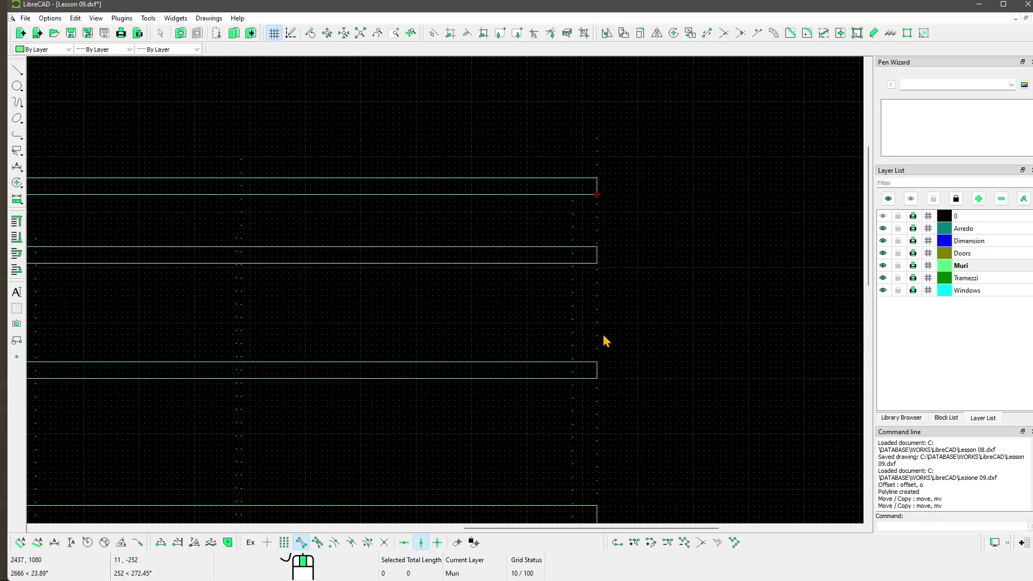
Step: Select the middle one of the three slabs above the plan and delete it
scroll(484, 333, "down", 2)
left_click_drag(108, 254, 631, 305)
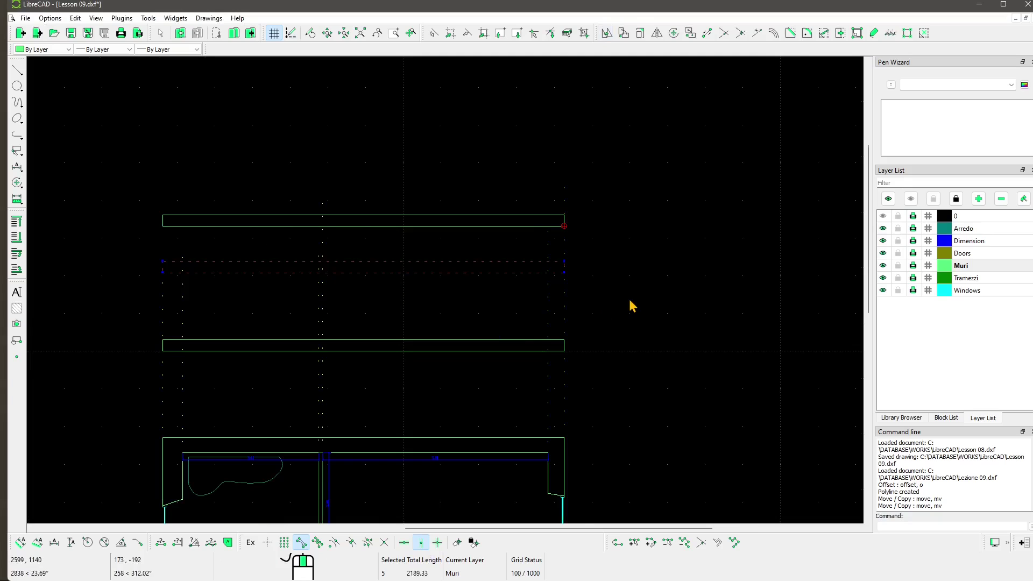
scroll(476, 332, "up", 1)
middle_click_drag(499, 283, 531, 232)
middle_click_drag(520, 420, 513, 309)
middle_click_drag(186, 154, 203, 302)
scroll(120, 180, "up", 1)
Step: Draw the outer line of the left wall between the left corners of the lower and upper slabs
left_click(15, 71)
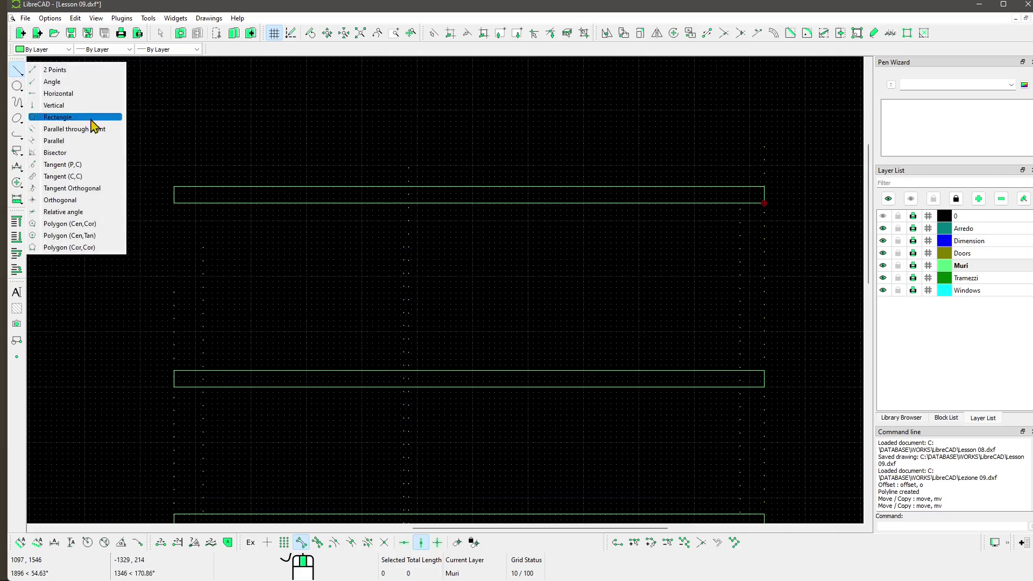
left_click(68, 70)
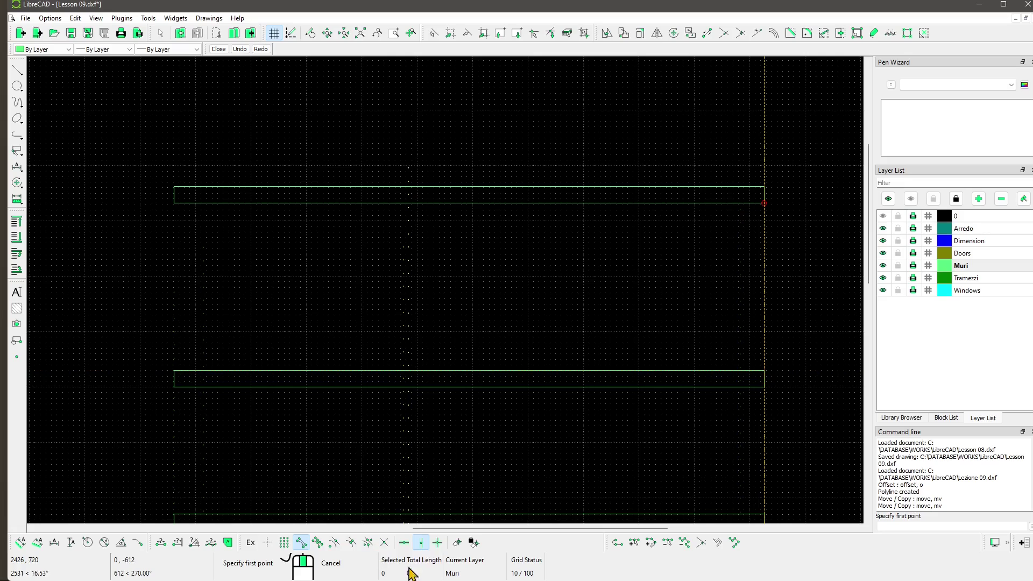
left_click(174, 370)
left_click(166, 216)
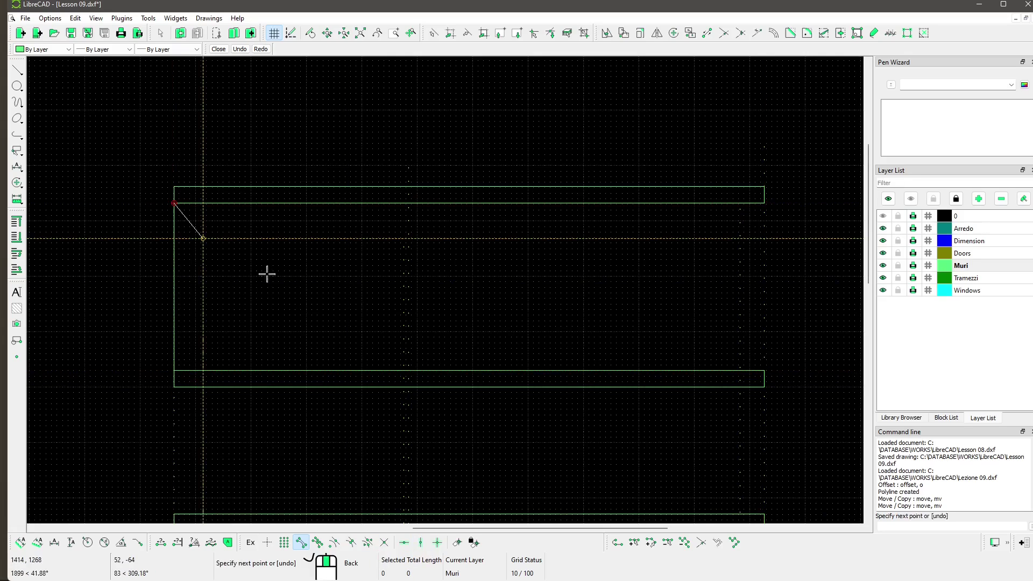
right_click(274, 268)
Step: Draw the inner line of the left wall along its projection line between the slabs, using intersection snap and vertical restriction
left_click(301, 280)
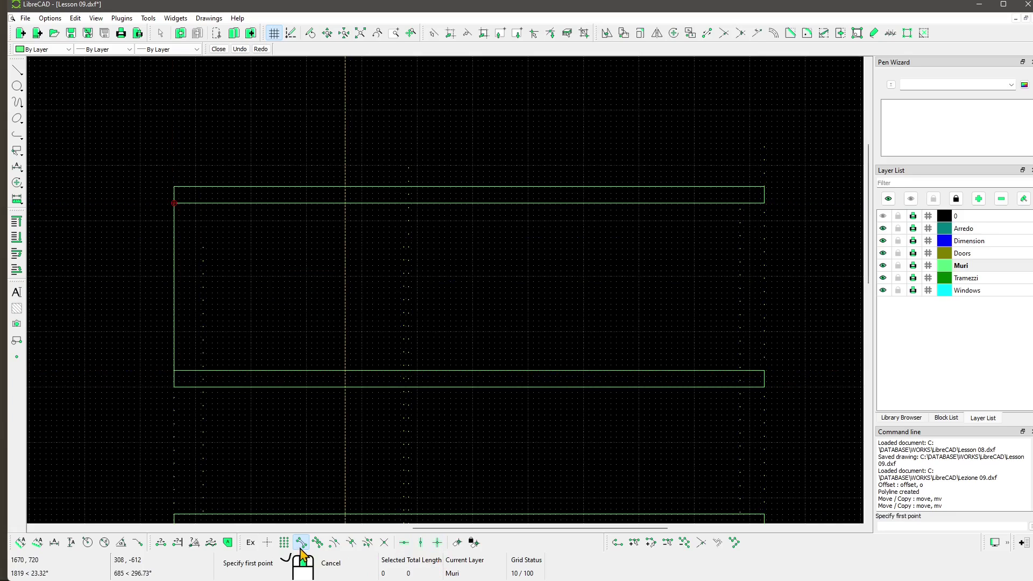
left_click(384, 542)
left_click(200, 372)
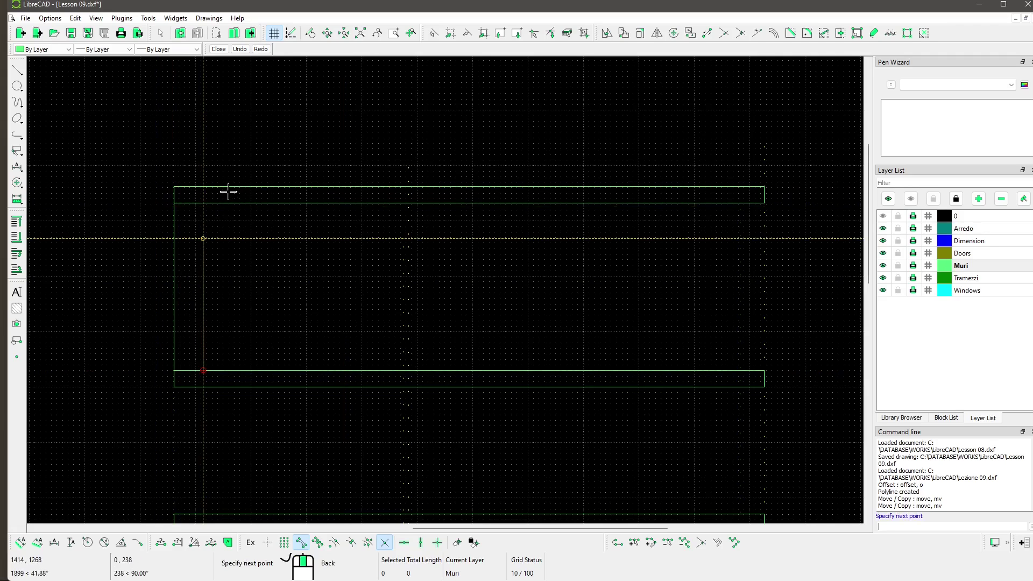
left_click(421, 544)
key("Escape")
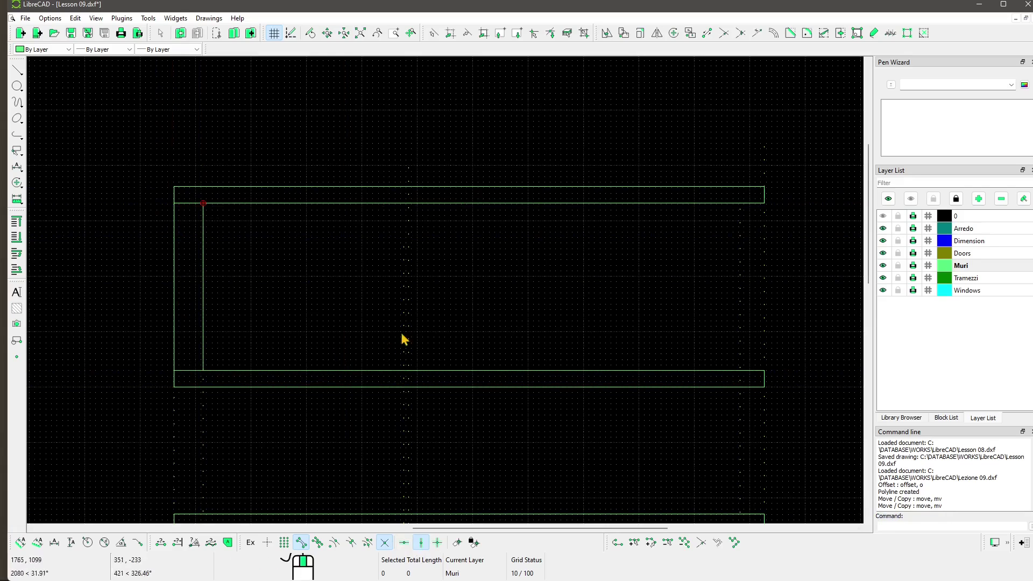
Step: Draw the left line of the partition wall along its projection line, from the lower slab to the upper slab
right_click(431, 328)
left_click(460, 336)
scroll(402, 370, "up", 3)
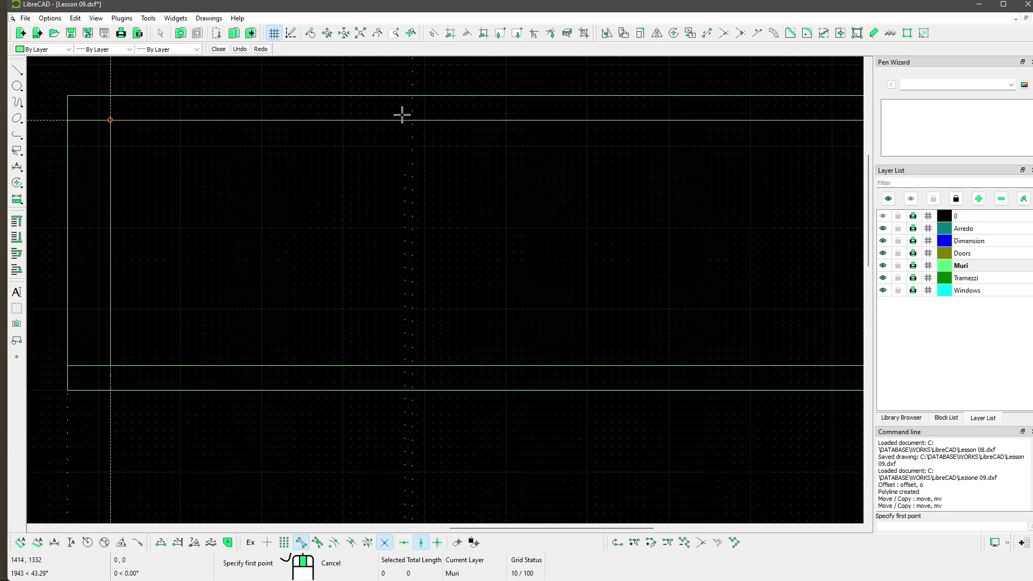
left_click(406, 365)
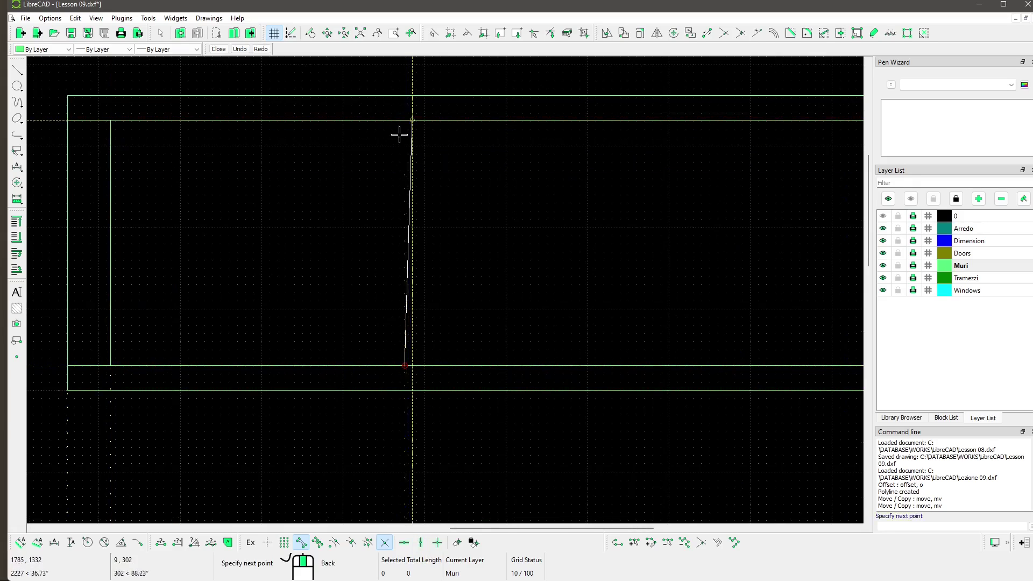
left_click(398, 117)
right_click(447, 254)
right_click(447, 253)
right_click(447, 253)
Step: Draw the right line of the partition wall along its projection line, from the lower slab to the upper slab
left_click(461, 263)
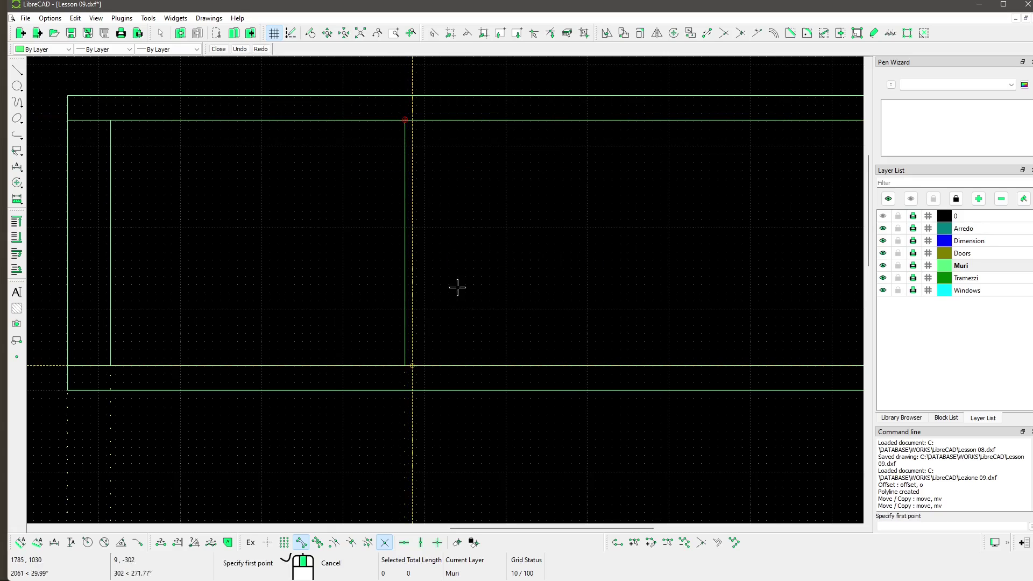
left_click(418, 358)
left_click(419, 125)
right_click(376, 174)
right_click(279, 288)
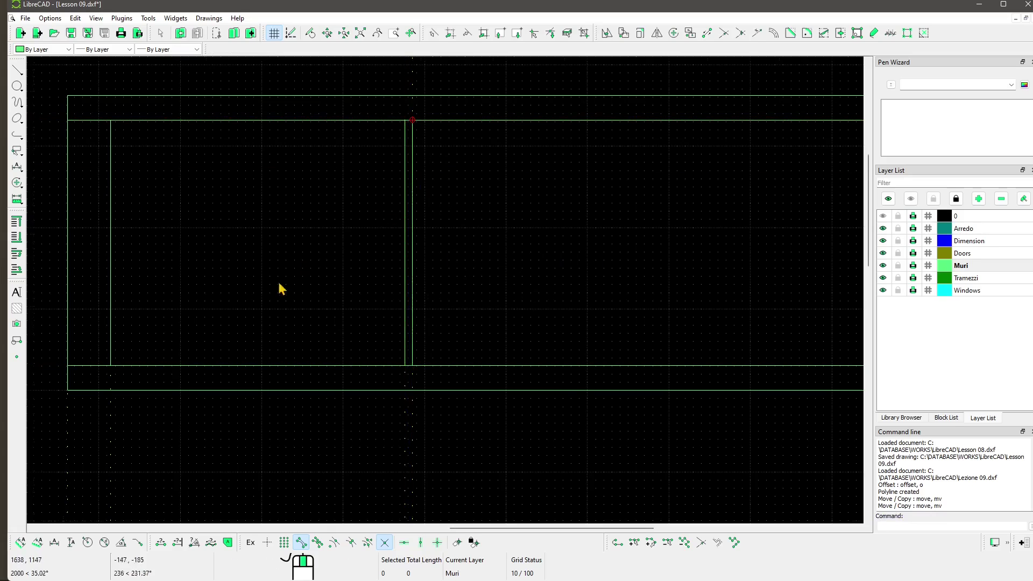
Step: Draw the inner line of the right wall along its projection line, from the lower slab to the upper slab
scroll(396, 283, "down", 5)
middle_click_drag(564, 367, 443, 390)
scroll(576, 321, "up", 4)
right_click(438, 287)
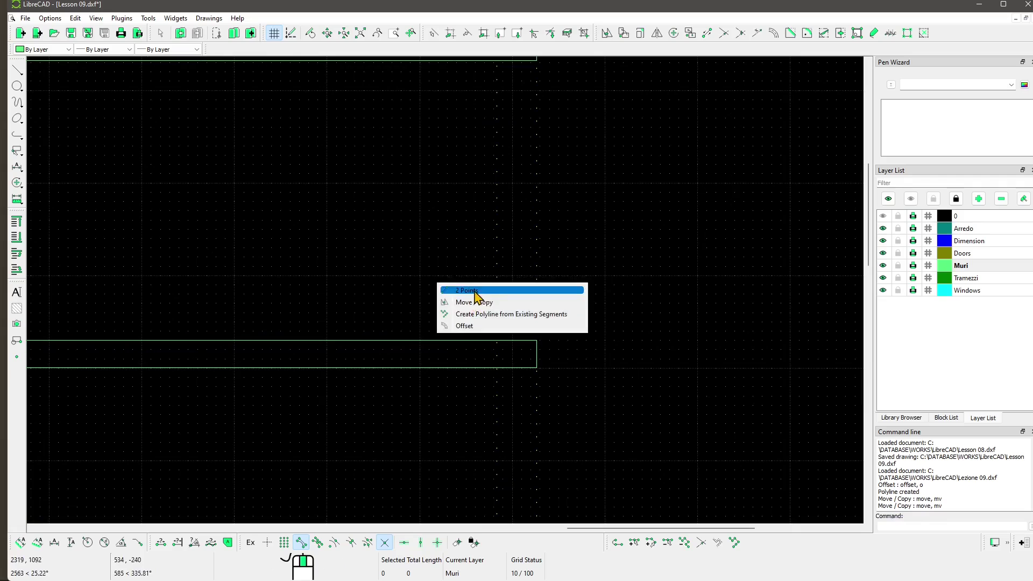
left_click(471, 300)
left_click(495, 336)
scroll(452, 312, "down", 2)
left_click(483, 123)
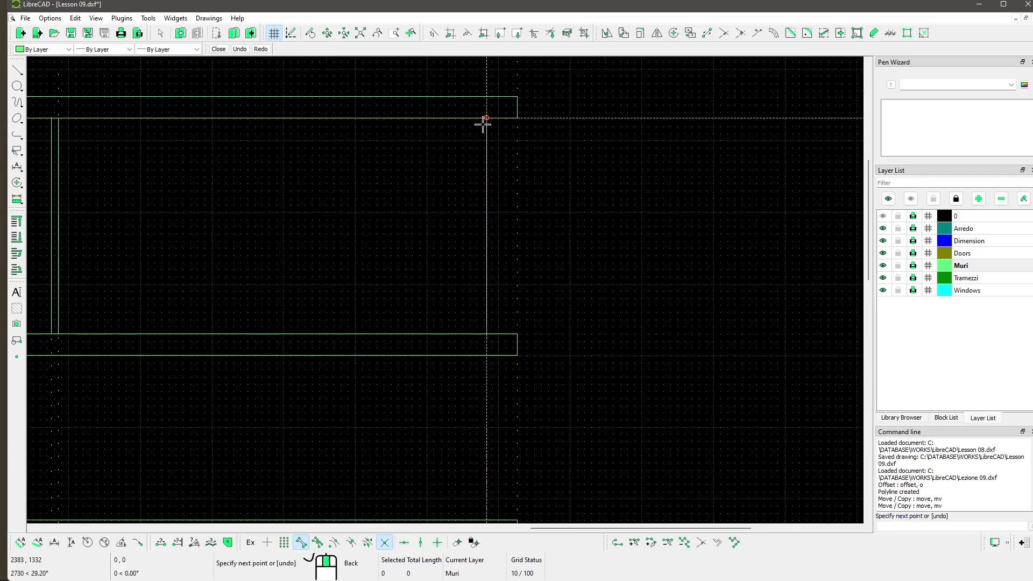
right_click(403, 226)
right_click(398, 232)
Step: Draw the outer line of the right wall between the right corners of the lower and upper slabs
right_click(399, 235)
left_click(438, 243)
left_click(522, 340)
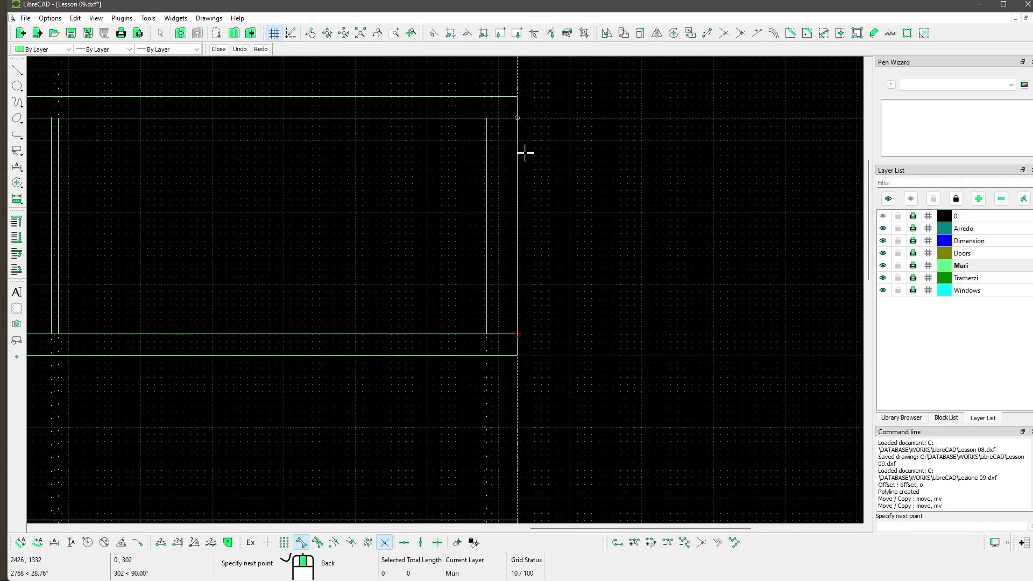
key("Escape")
scroll(565, 355, "down", 6)
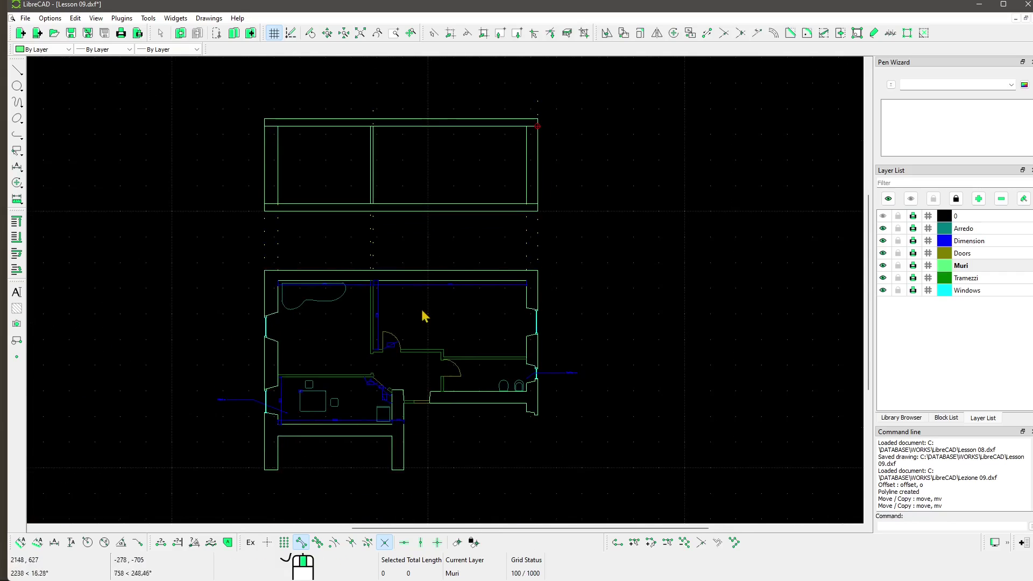
Step: Make Dimension the current layer
scroll(353, 312, "up", 2)
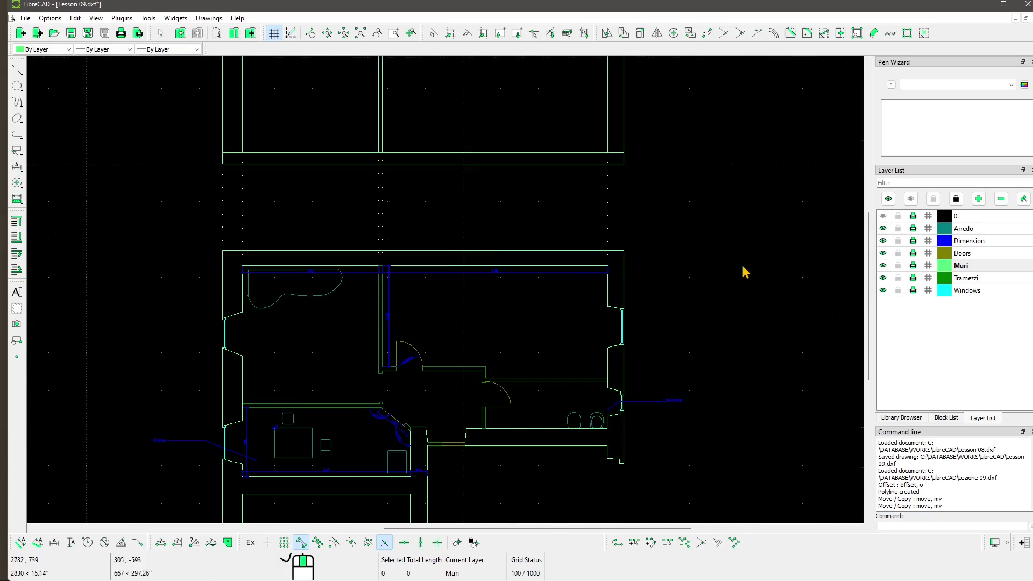
left_click(969, 242)
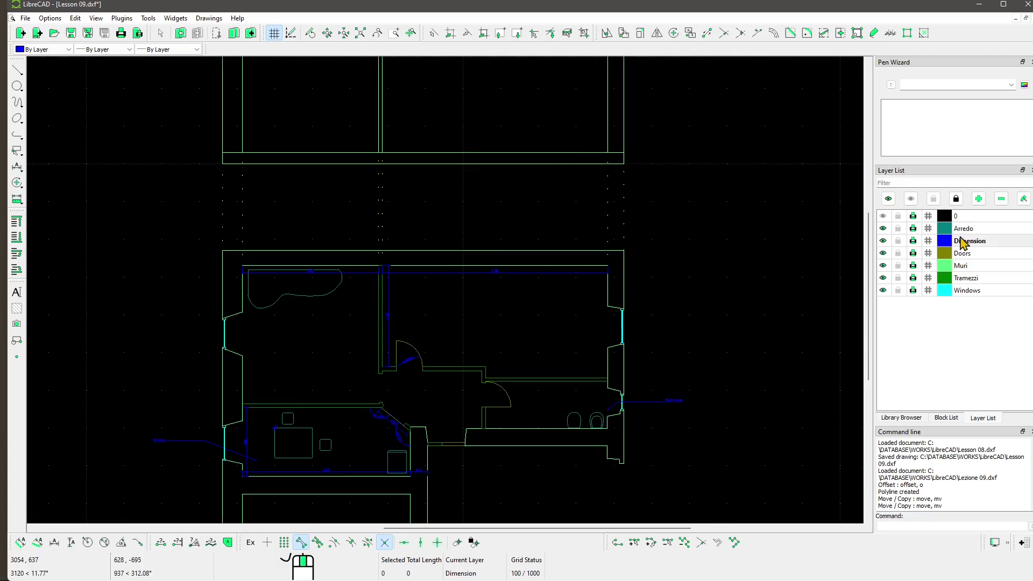
left_click(17, 75)
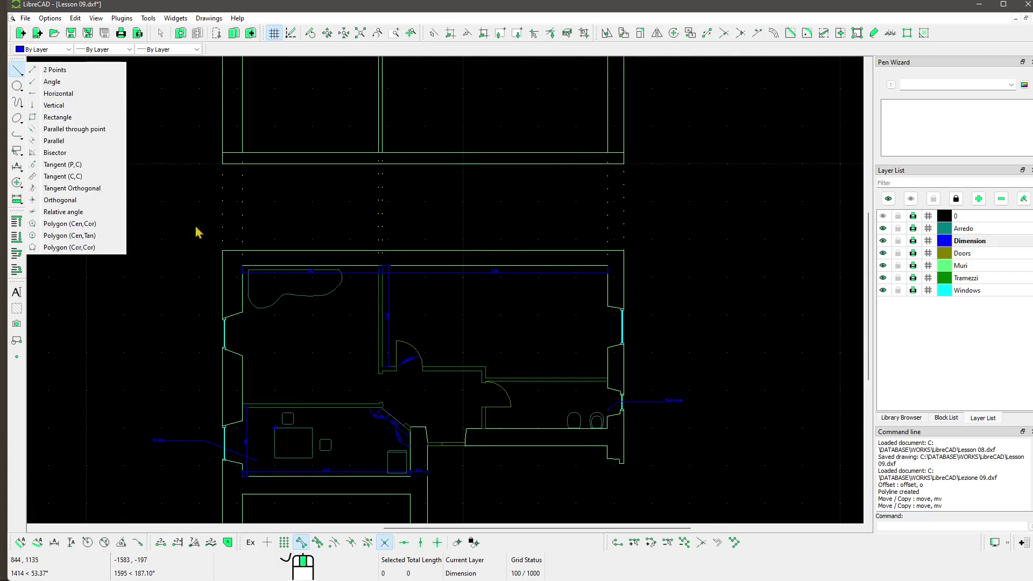
left_click(81, 73)
scroll(223, 290, "up", 1)
left_click(232, 324)
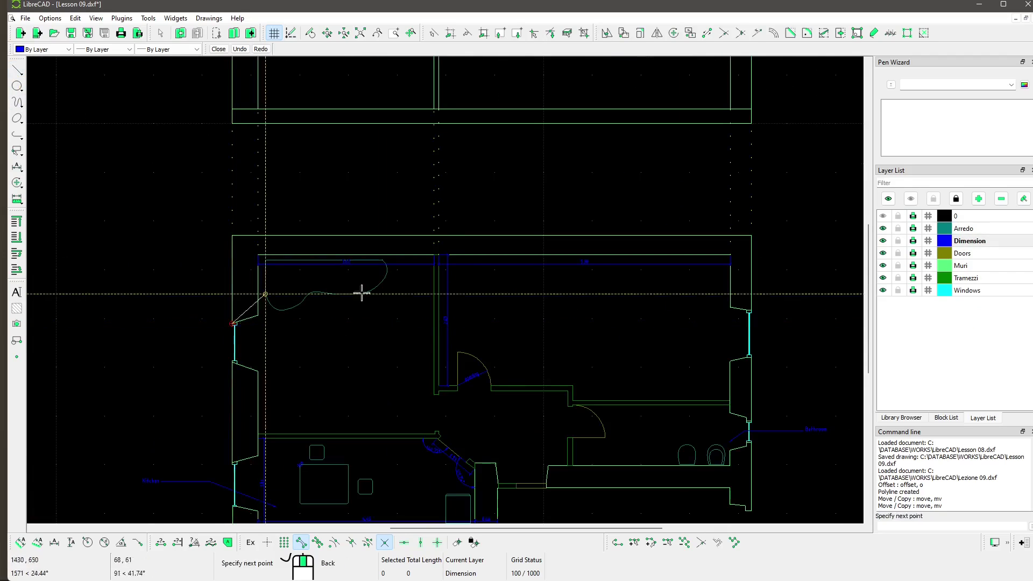
key("Escape")
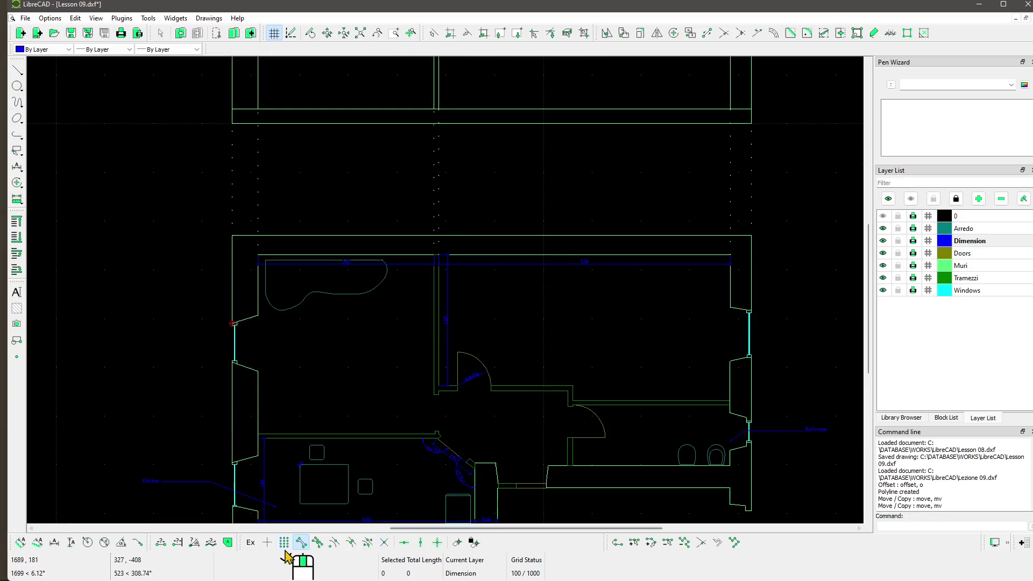
Step: Draw a horizontal section line about 1214 units long across the plan's upper rooms, extending past both outer walls
right_click(201, 295)
left_click(222, 301)
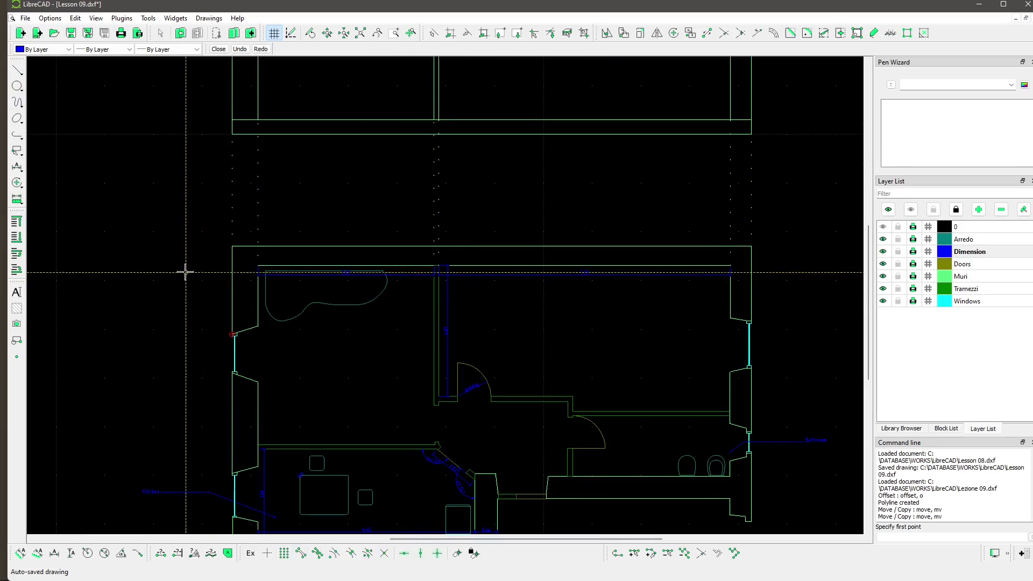
left_click(189, 288)
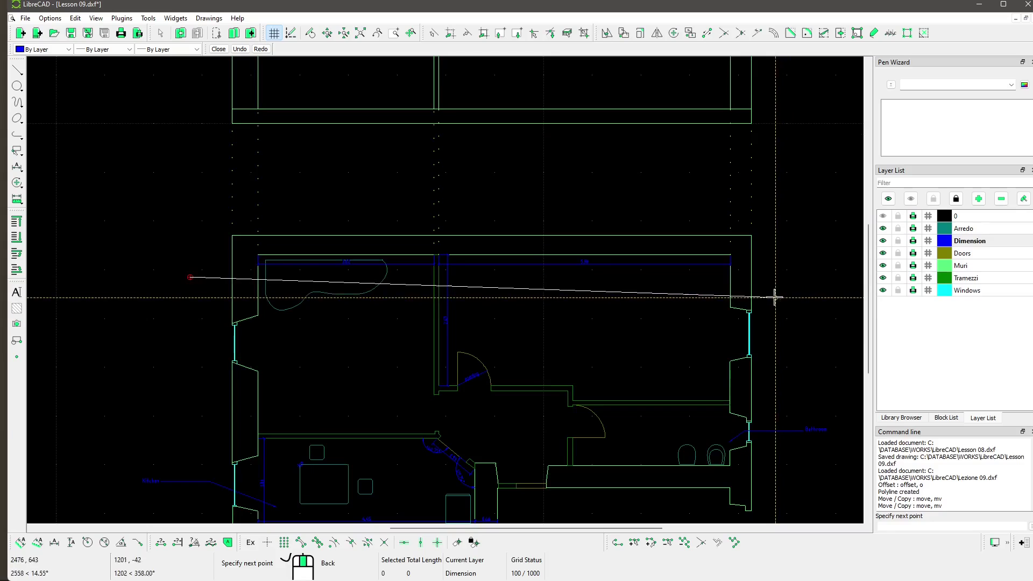
left_click(781, 280)
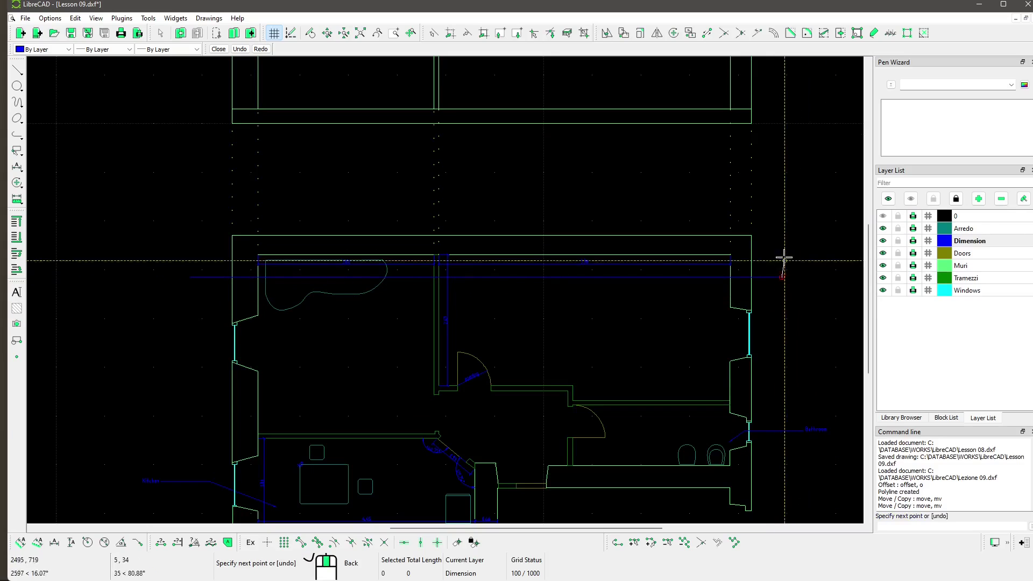
key("Escape")
Step: Draw an arrowhead at the section line's left end: a short line sloping up to the right and a vertical about 13 units down to the line
scroll(89, 256, "up", 4)
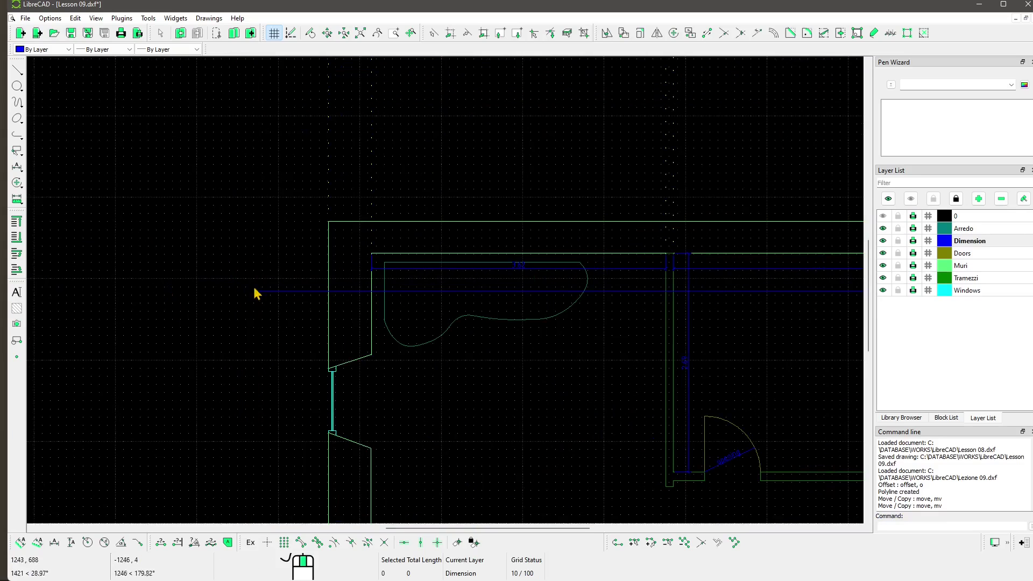
left_click(16, 76)
left_click(41, 78)
scroll(282, 336, "up", 2)
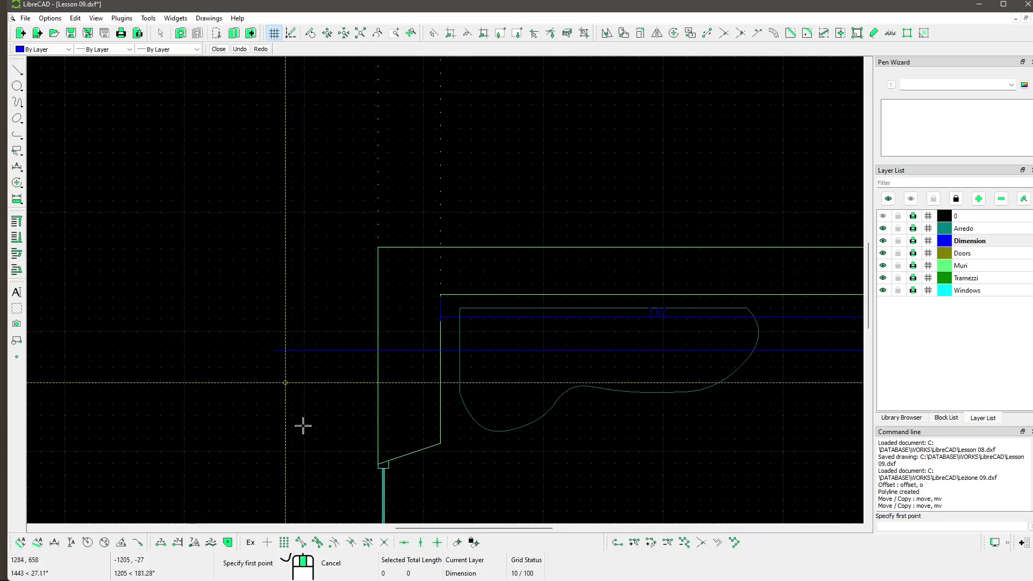
left_click(300, 543)
left_click(274, 350)
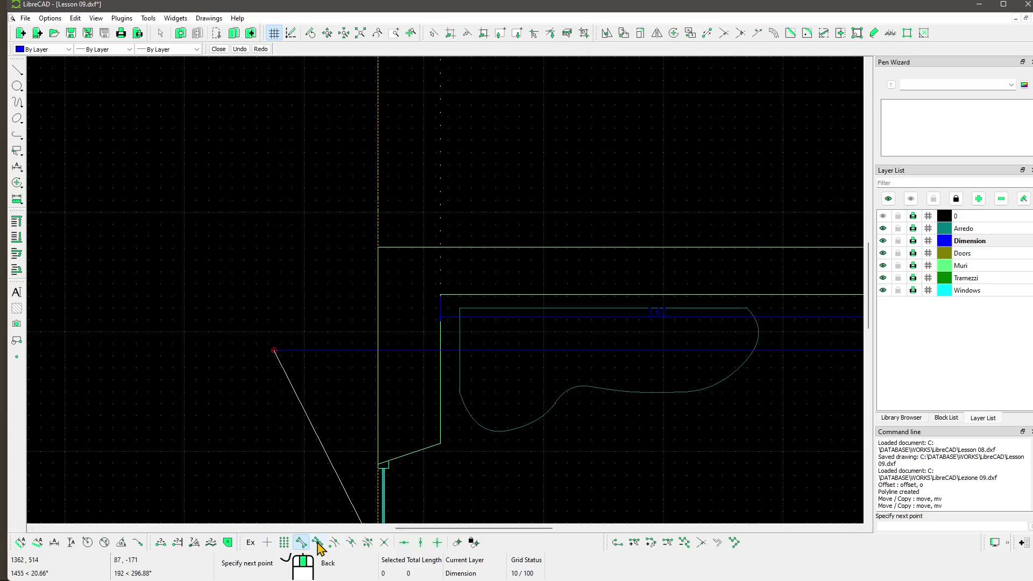
left_click(267, 542)
scroll(298, 329, "up", 4)
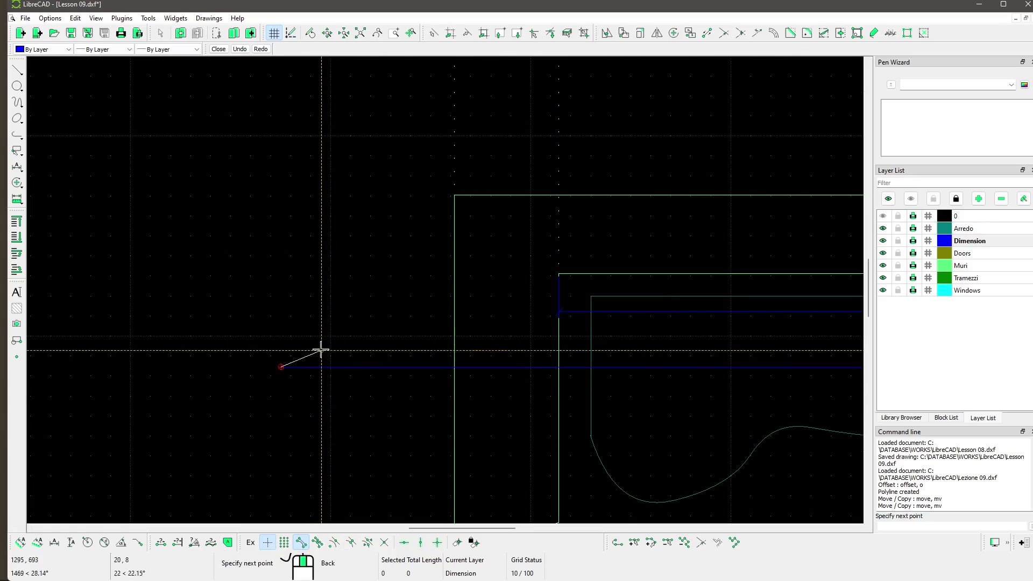
left_click(324, 342)
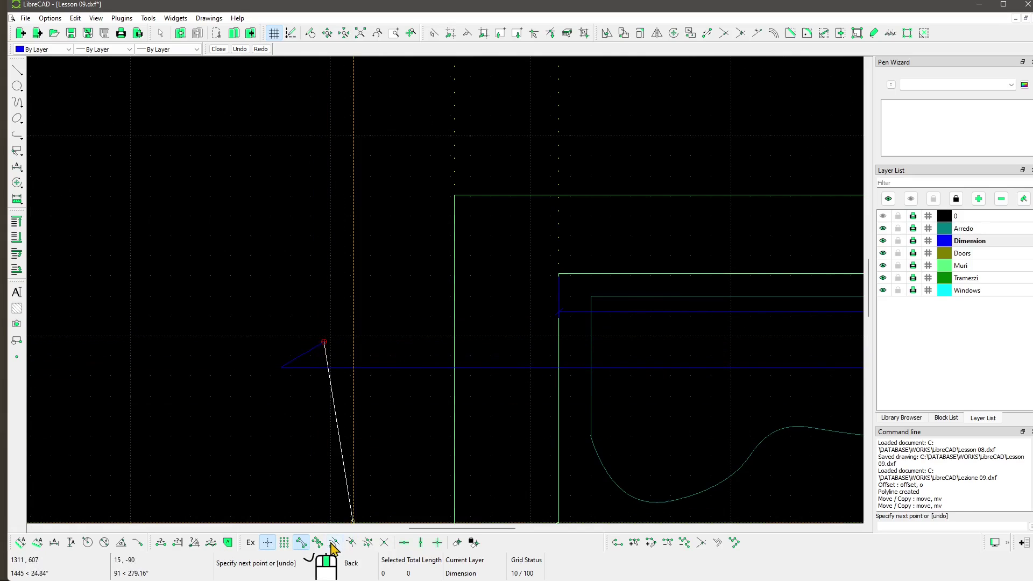
left_click(385, 542)
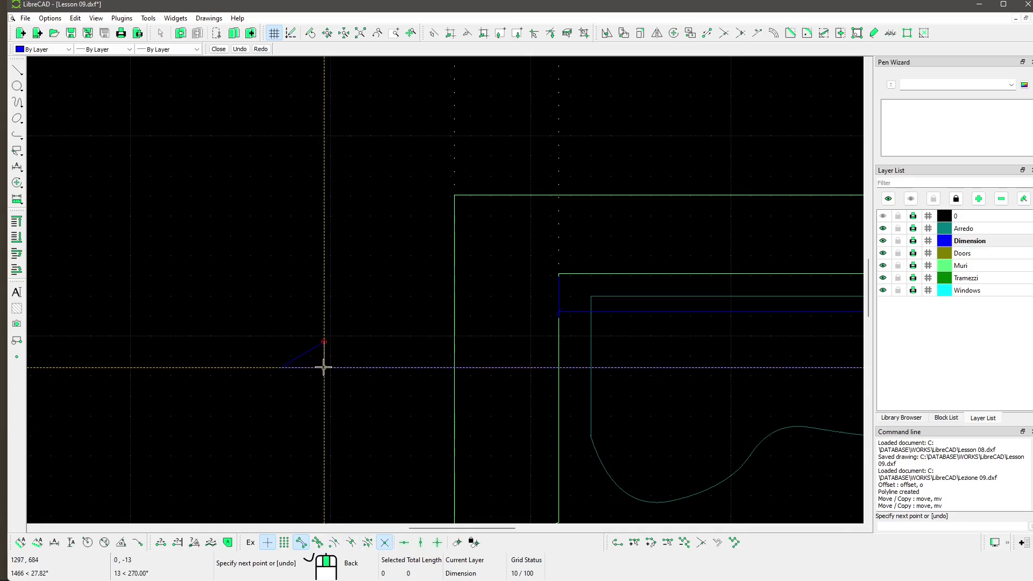
left_click(318, 543)
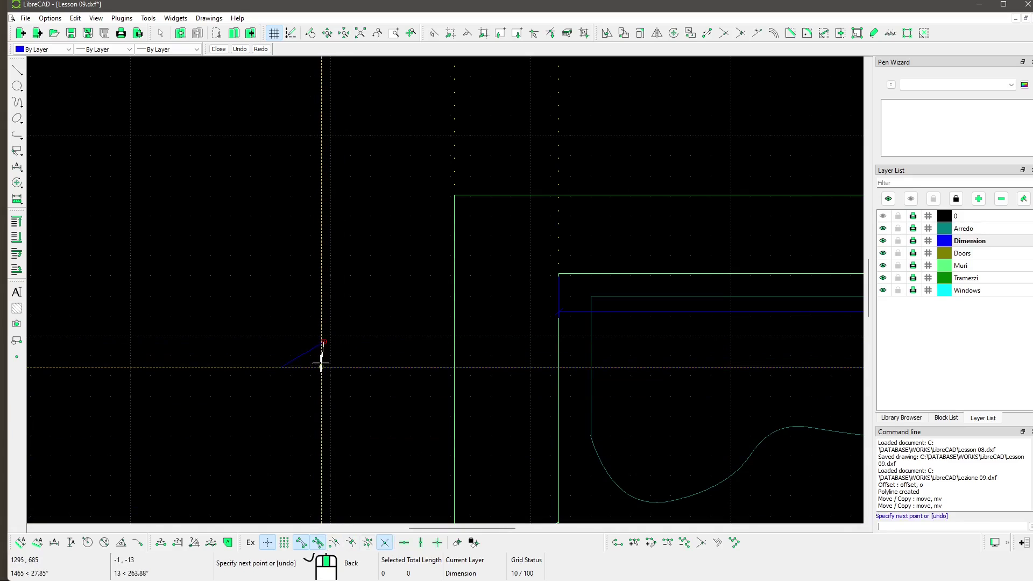
left_click(324, 367)
right_click(307, 388)
Step: Mirror the two left arrowhead lines about a vertical axis through the section line's midpoint, keeping the originals and using current attributes and layer
scroll(261, 392, "down", 9)
middle_click_drag(461, 380, 315, 406)
scroll(205, 366, "down", 1)
middle_click_drag(592, 347, 392, 365)
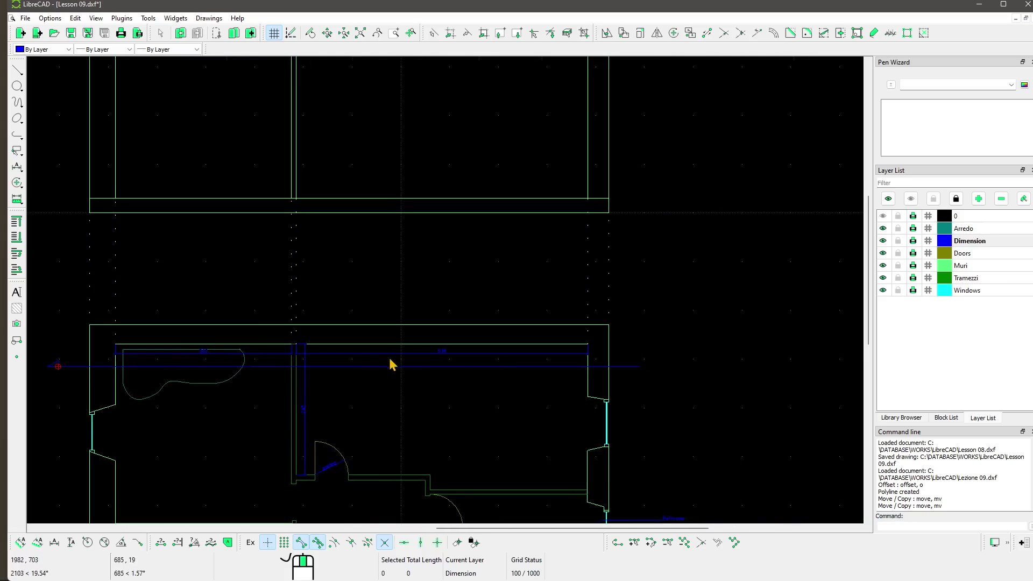
middle_click_drag(375, 409, 527, 364)
scroll(205, 314, "up", 2)
left_click_drag(189, 289, 228, 337)
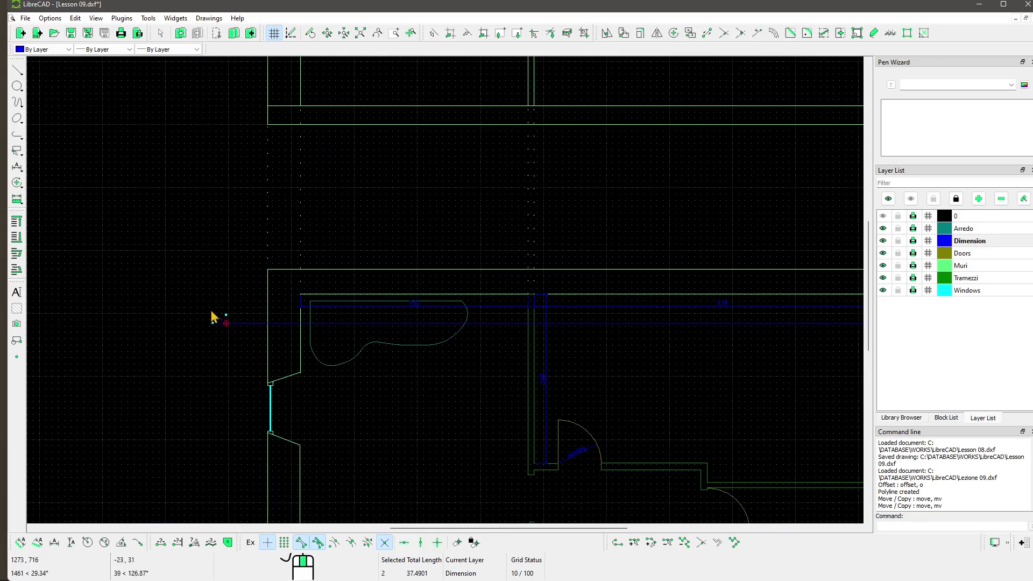
scroll(205, 320, "up", 2)
scroll(204, 322, "up", 1)
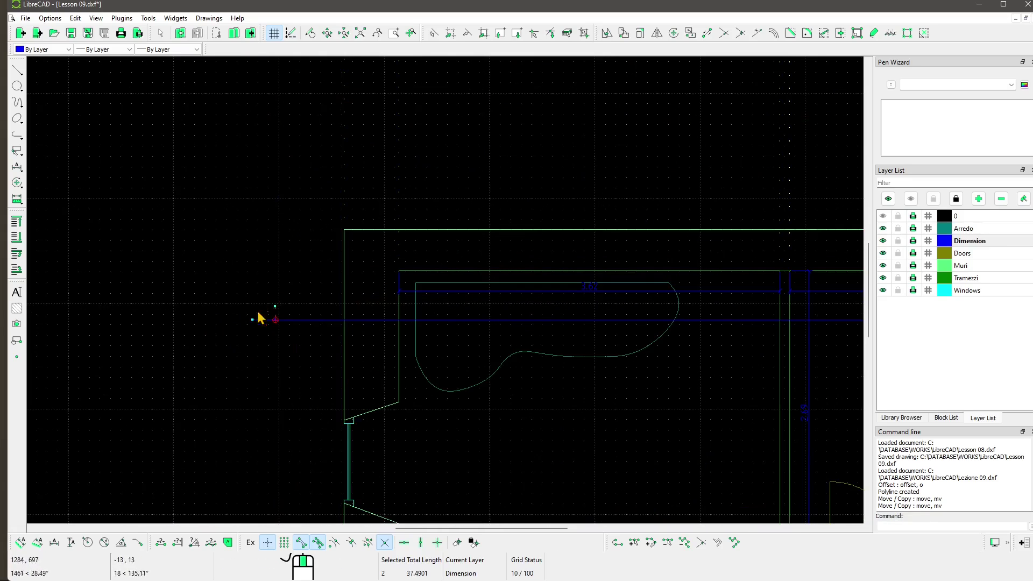
left_click(21, 183)
left_click(65, 222)
middle_click_drag(763, 314, 421, 318)
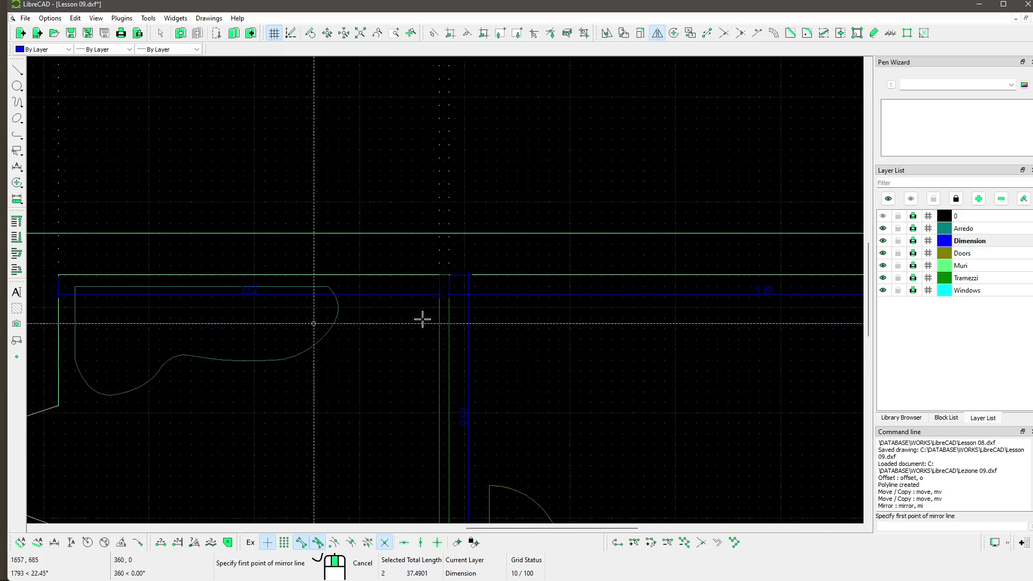
scroll(458, 305, "down", 5)
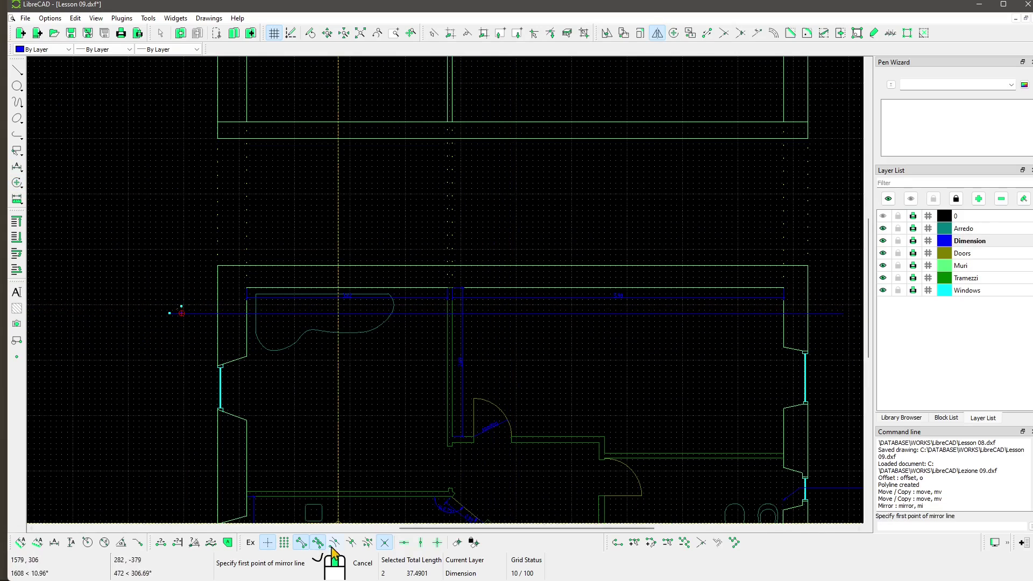
left_click(350, 543)
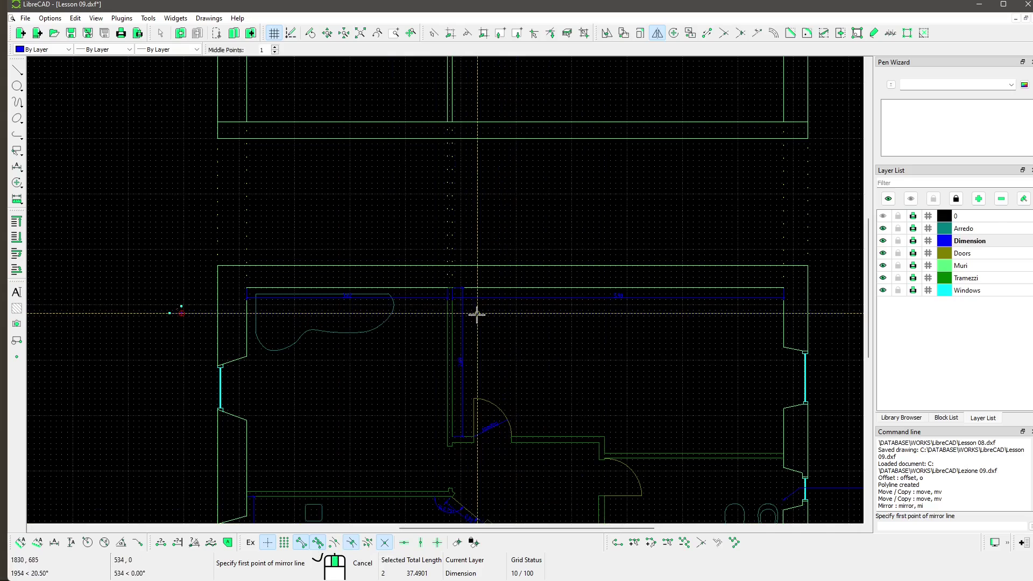
middle_click_drag(553, 325, 445, 327)
scroll(445, 327, "down", 2)
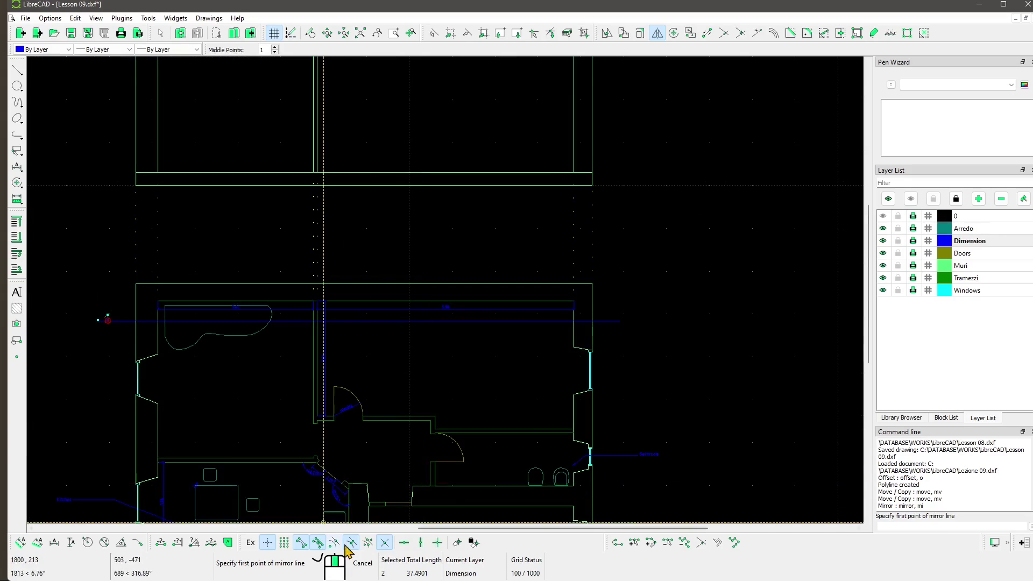
left_click(389, 547)
left_click(317, 543)
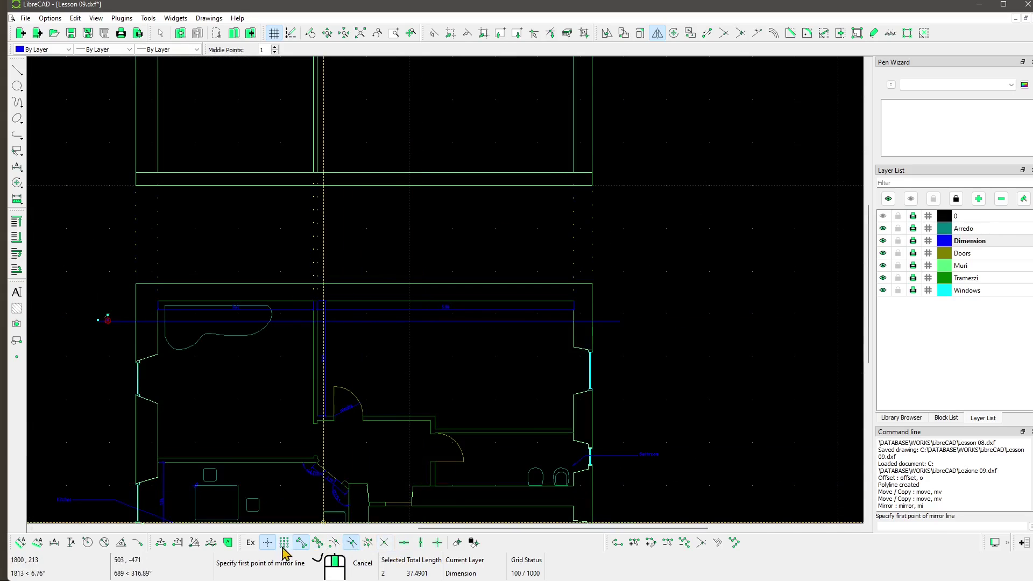
left_click(298, 544)
left_click(265, 545)
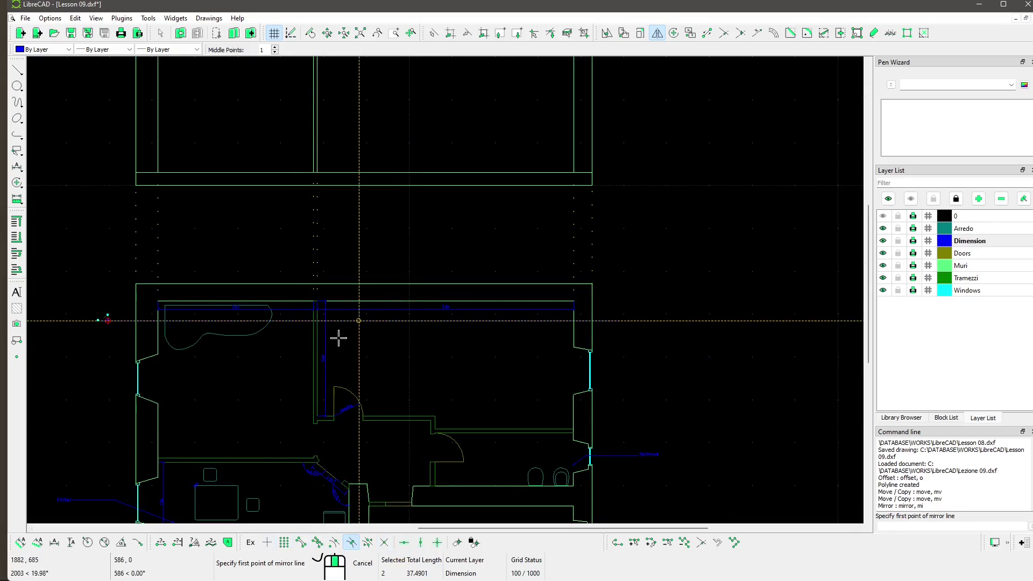
left_click(352, 316)
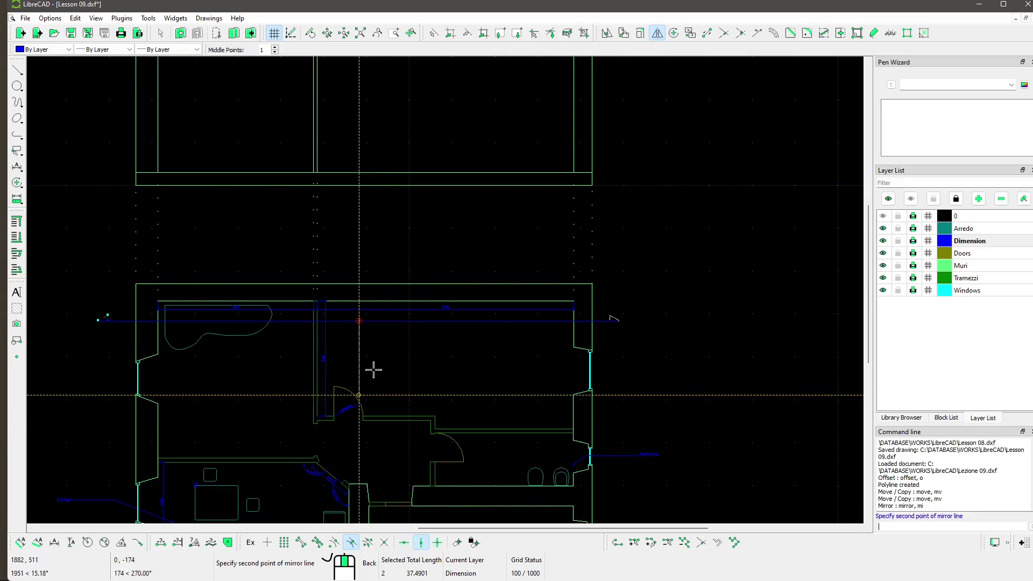
left_click(375, 375)
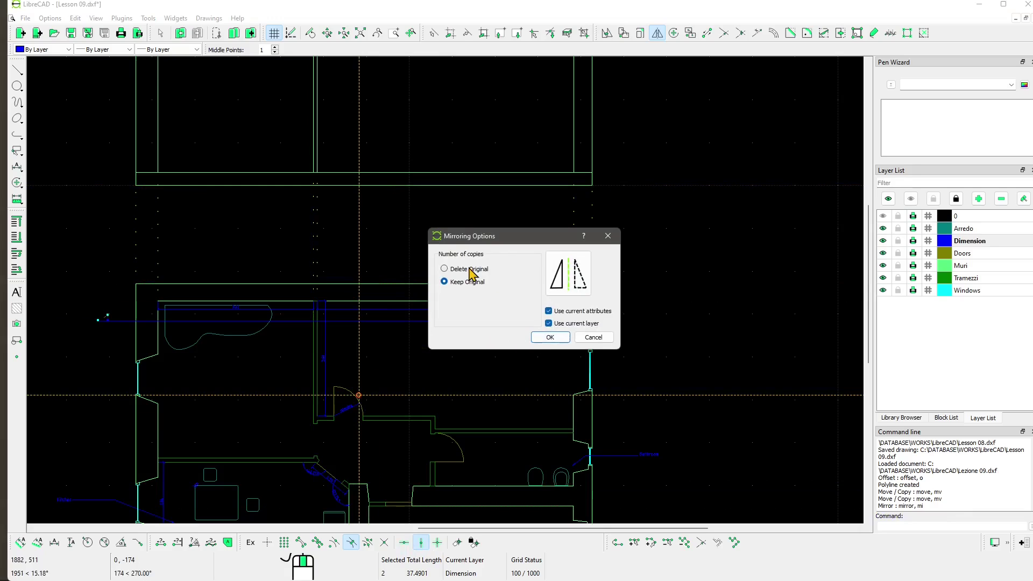
left_click(550, 338)
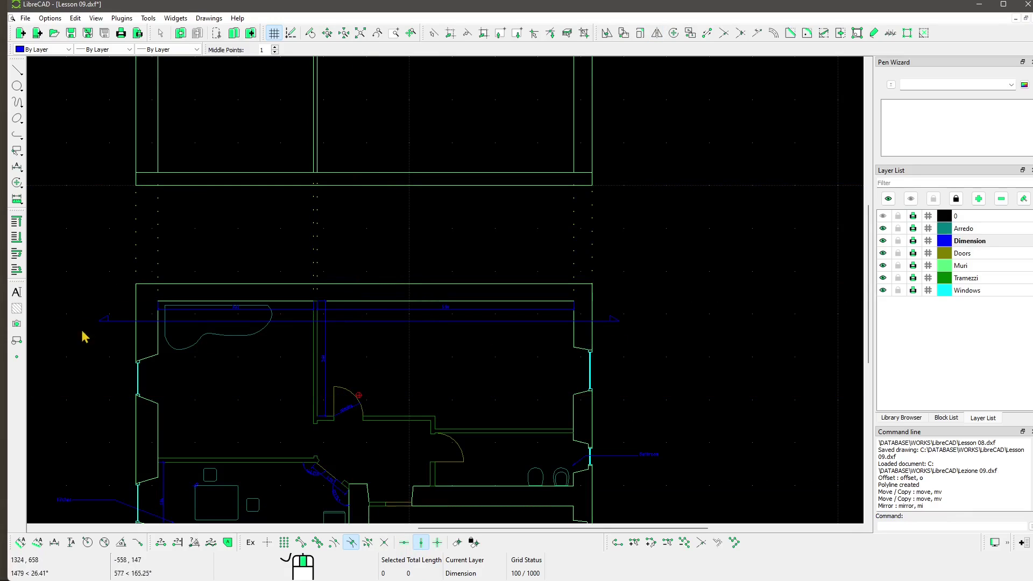
Step: Delete the dotted projection lines running between the floor plan and the section view
scroll(460, 307, "down", 4)
mouse_move(493, 285)
middle_mouse_down()
mouse_move(509, 329)
mouse_move(569, 289)
middle_mouse_up()
left_click_drag(560, 267, 185, 292)
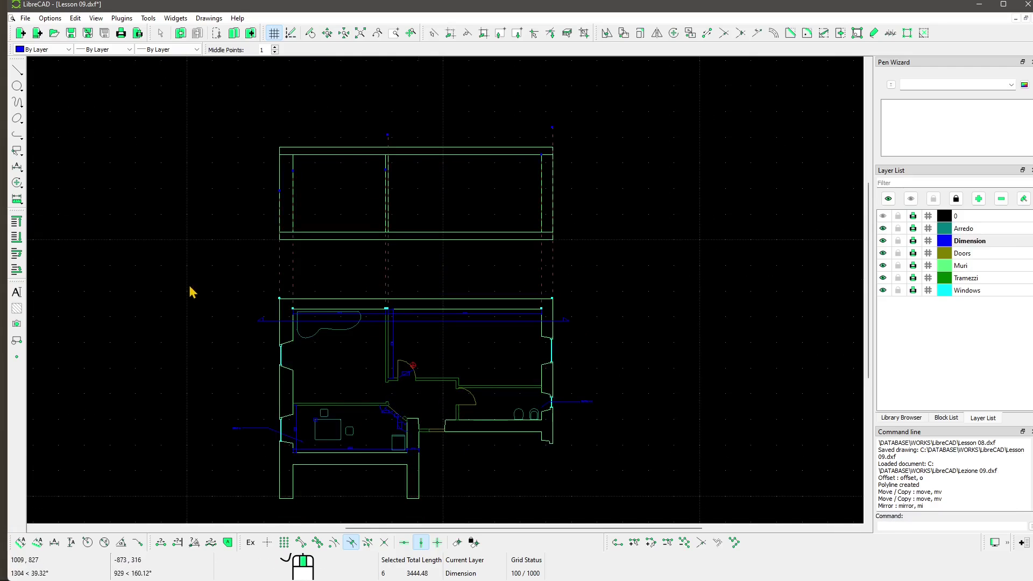
scroll(444, 345, "up", 1)
scroll(444, 347, "down", 2)
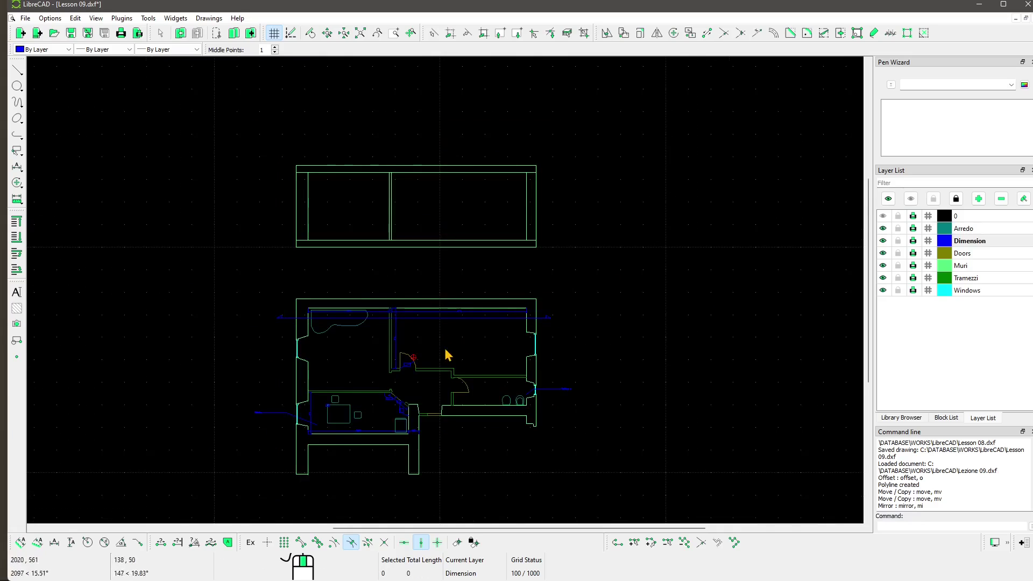
scroll(446, 349, "up", 1)
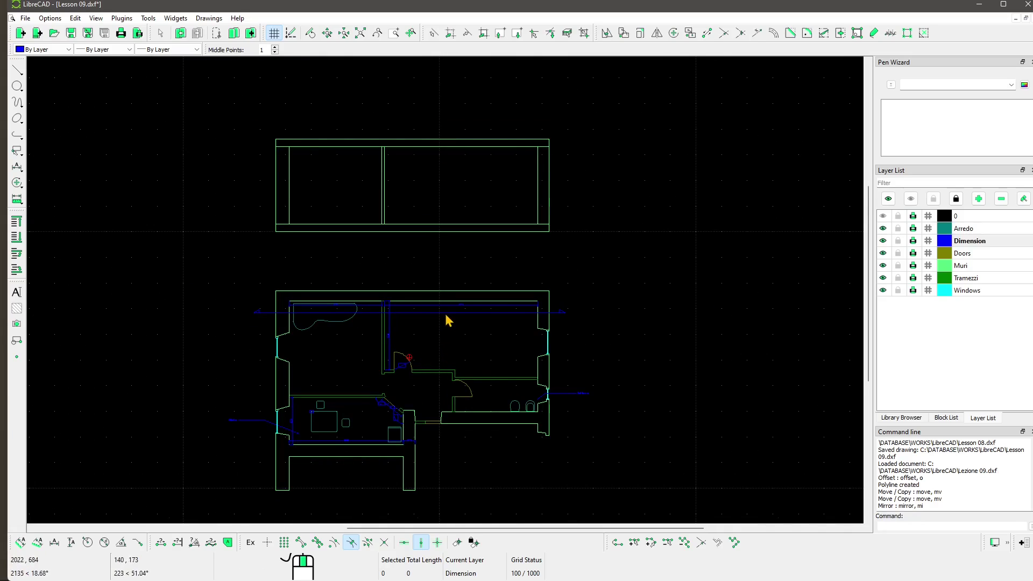
scroll(444, 326, "down", 1)
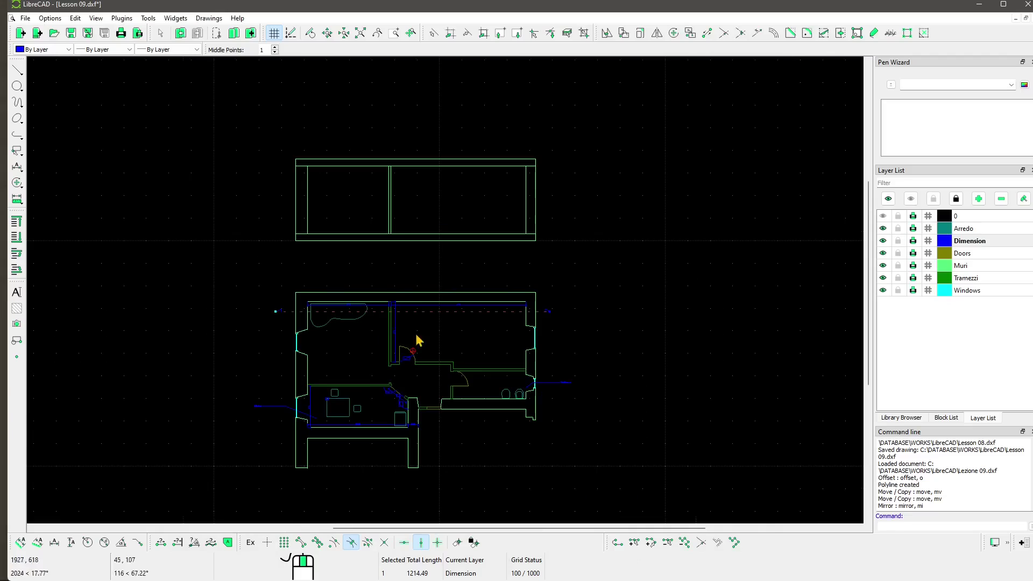
middle_click_drag(402, 389, 395, 338)
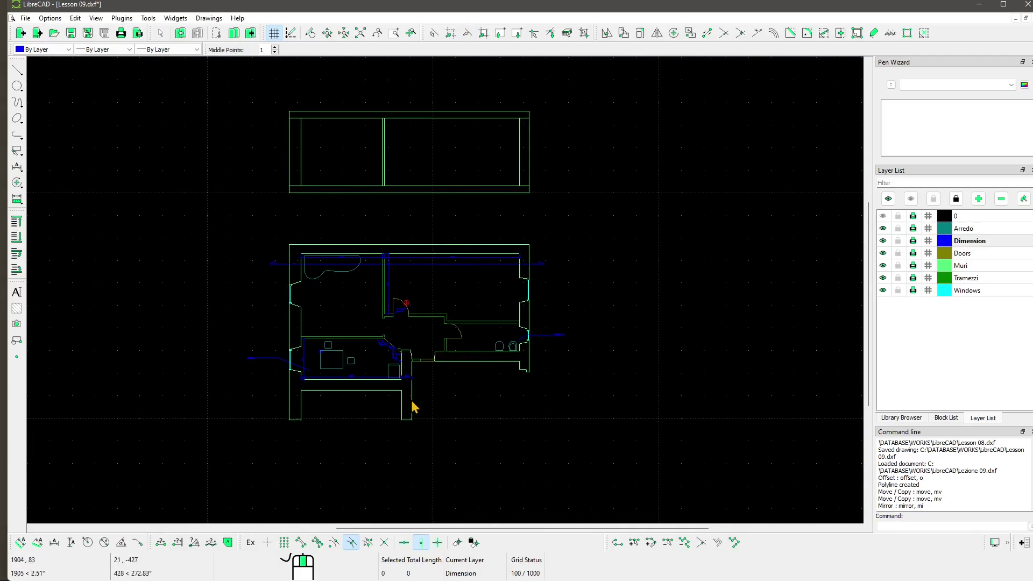
scroll(413, 408, "down", 1)
middle_click_drag(452, 343, 332, 385)
scroll(203, 419, "up", 2)
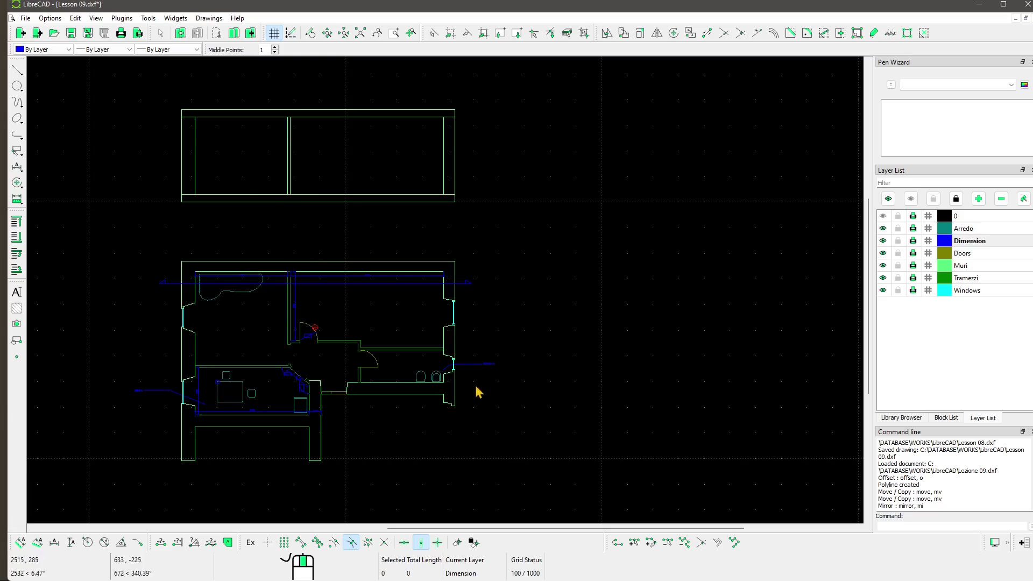
middle_click_drag(394, 404, 341, 396)
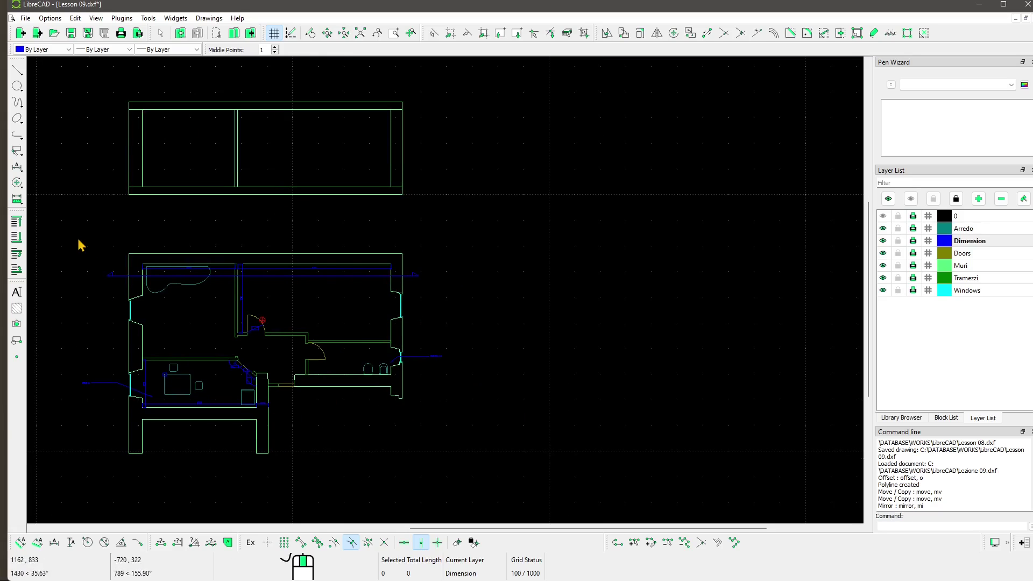
Step: Create a block named Before from the entire floor plan, with its reference point at the bottom end of the right-hand lower wall stub
left_click_drag(80, 245, 443, 475)
middle_click_drag(341, 440, 435, 433)
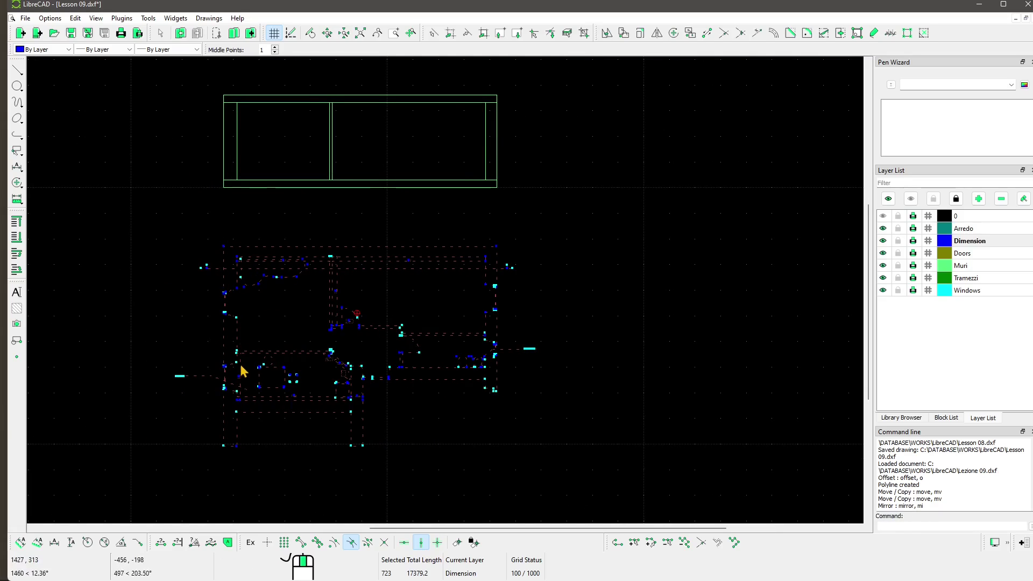
left_click_drag(185, 245, 226, 406)
left_click_drag(155, 302, 187, 304)
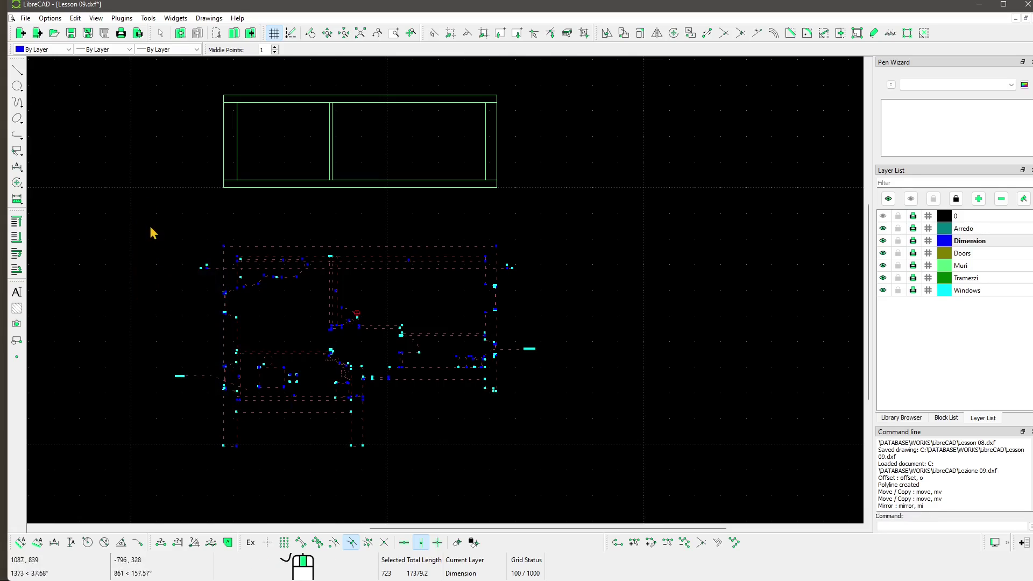
left_click_drag(149, 222, 552, 505)
left_click_drag(568, 479, 179, 217)
scroll(452, 290, "down", 2)
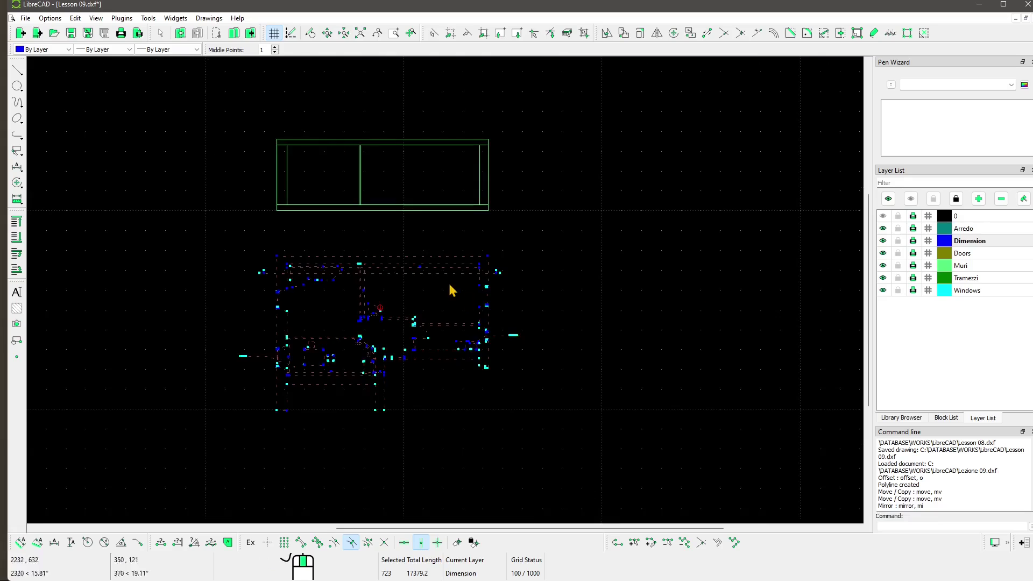
middle_click_drag(409, 291, 322, 326)
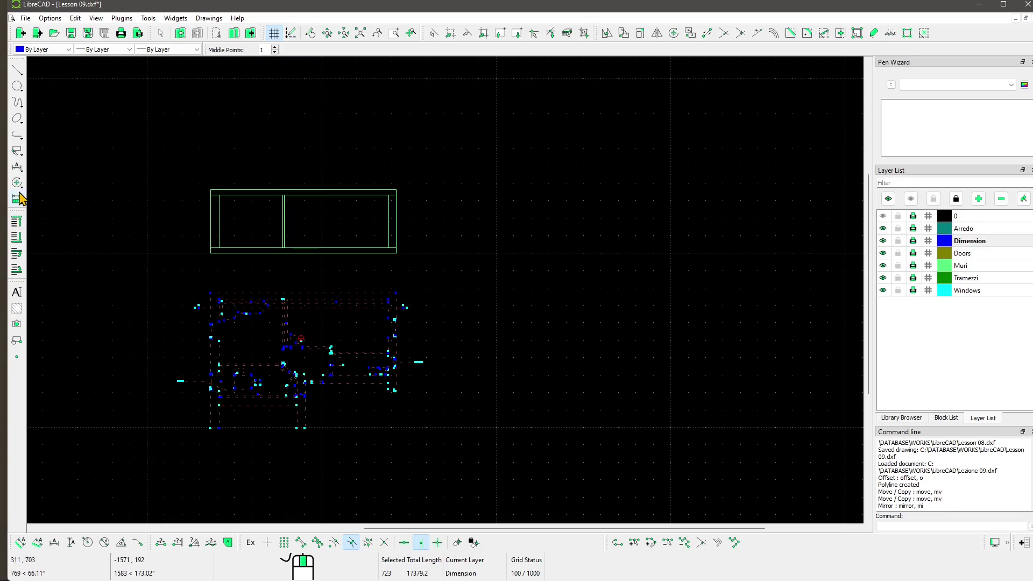
left_click(17, 344)
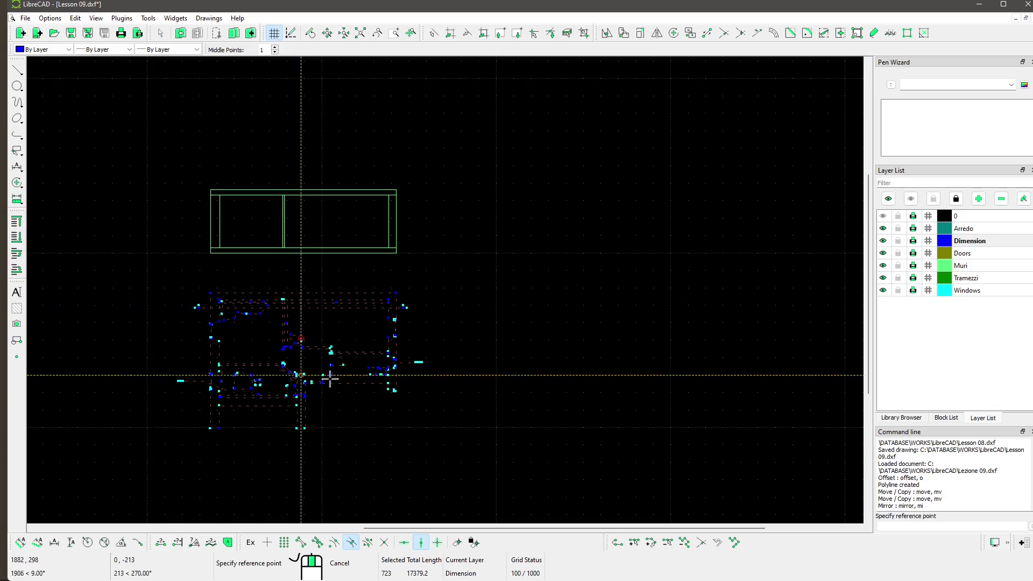
left_click(207, 429)
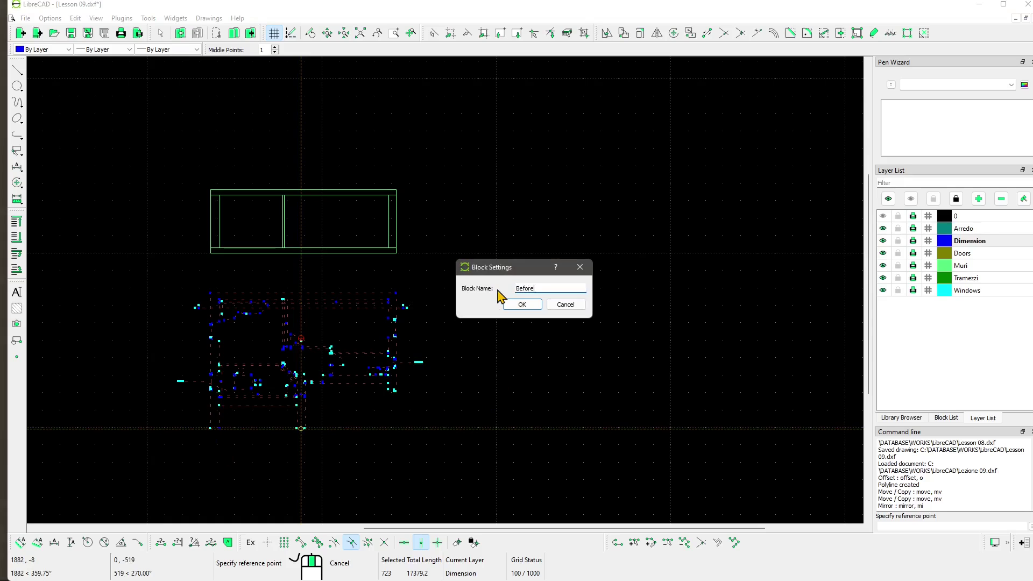
key("Return")
Step: Select the floor plan block and explode it into its separate entities
middle_click_drag(344, 414, 293, 377)
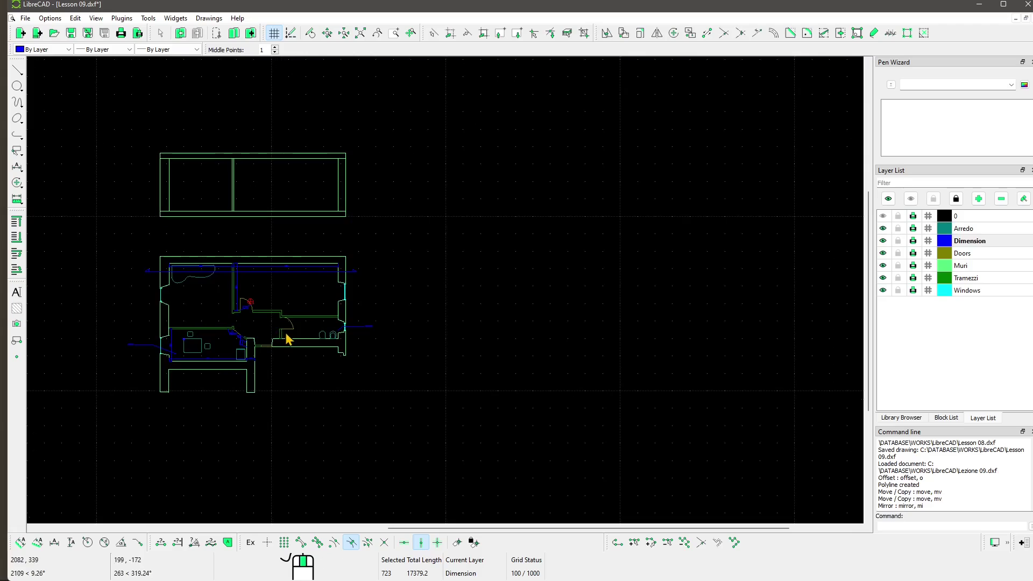
left_click(286, 333)
middle_click_drag(357, 360, 343, 359)
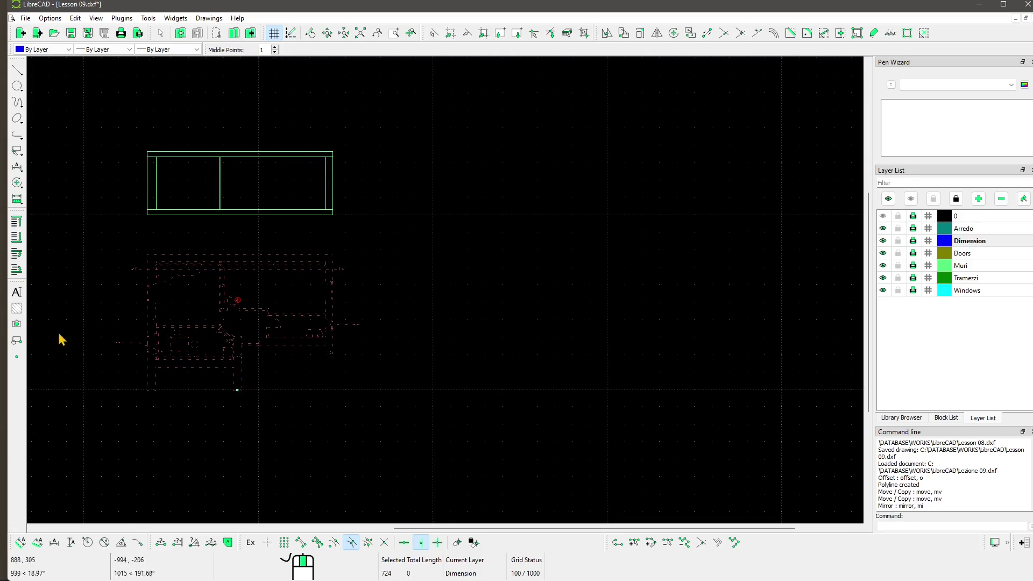
right_click(239, 361)
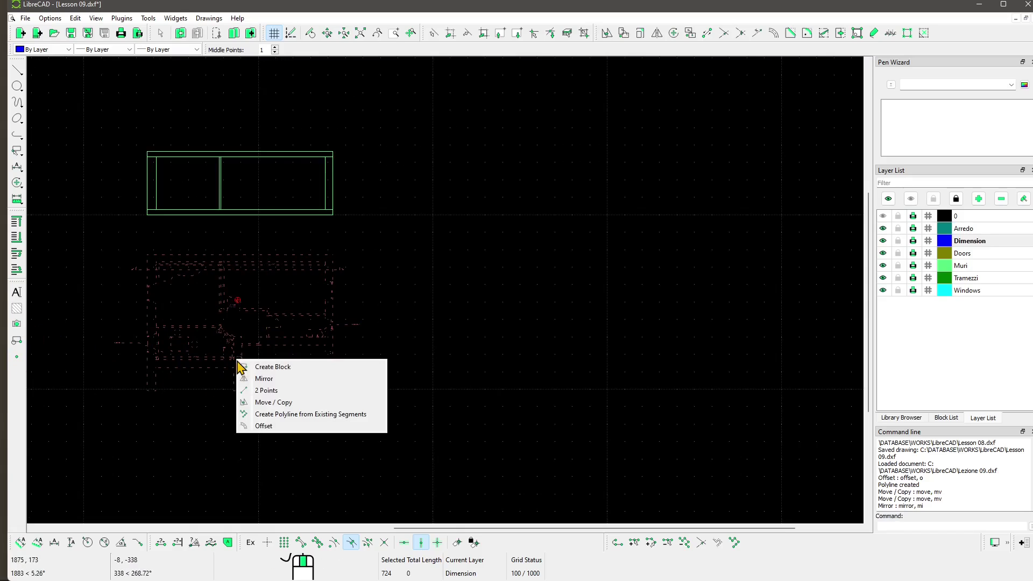
left_click(15, 390)
left_click(19, 185)
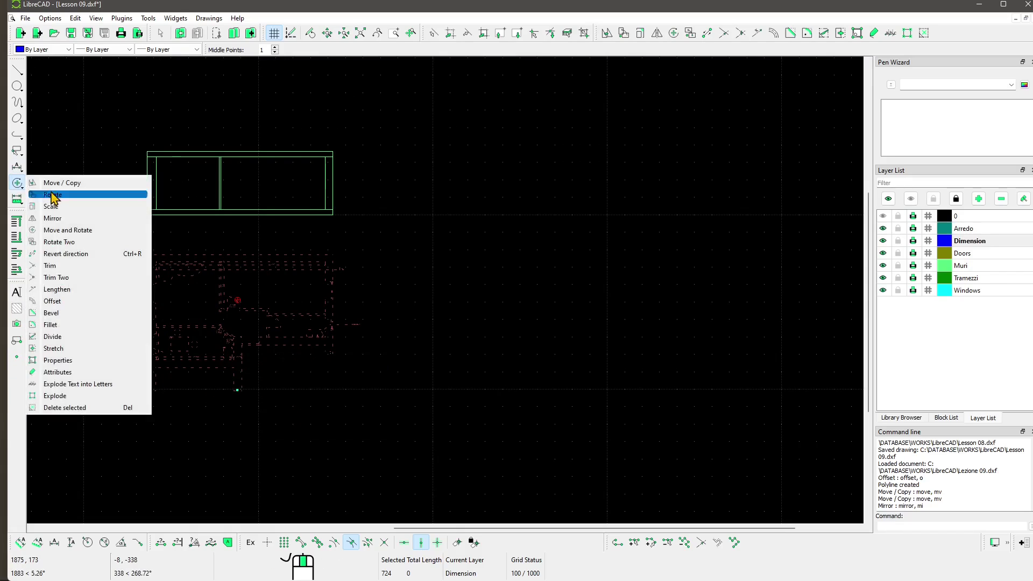
left_click(63, 397)
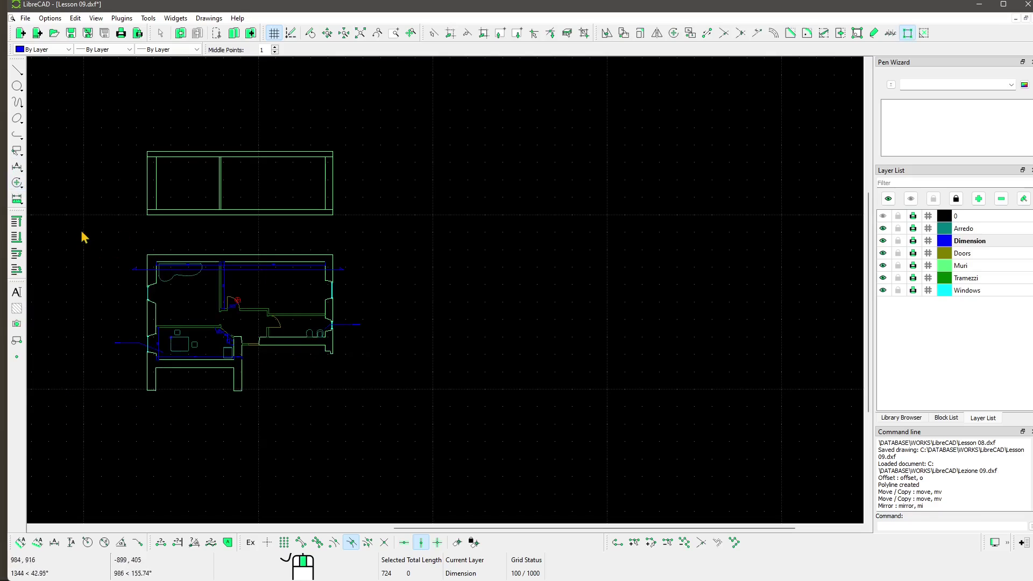
Step: Reselect all exploded floor plan entities and start a new block referenced at the right-hand lower wall stub's bottom end
left_click_drag(83, 233, 449, 454)
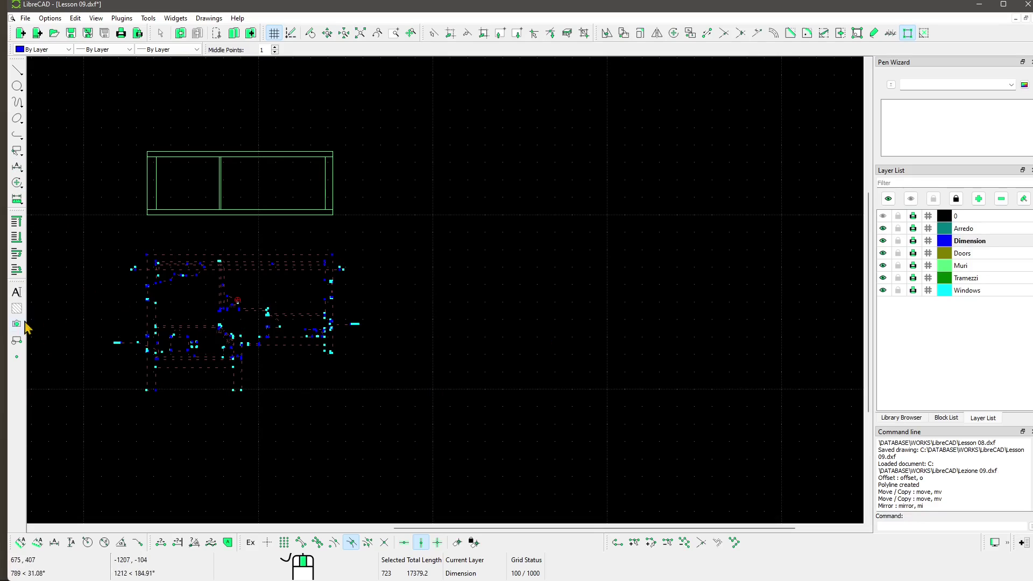
left_click(17, 340)
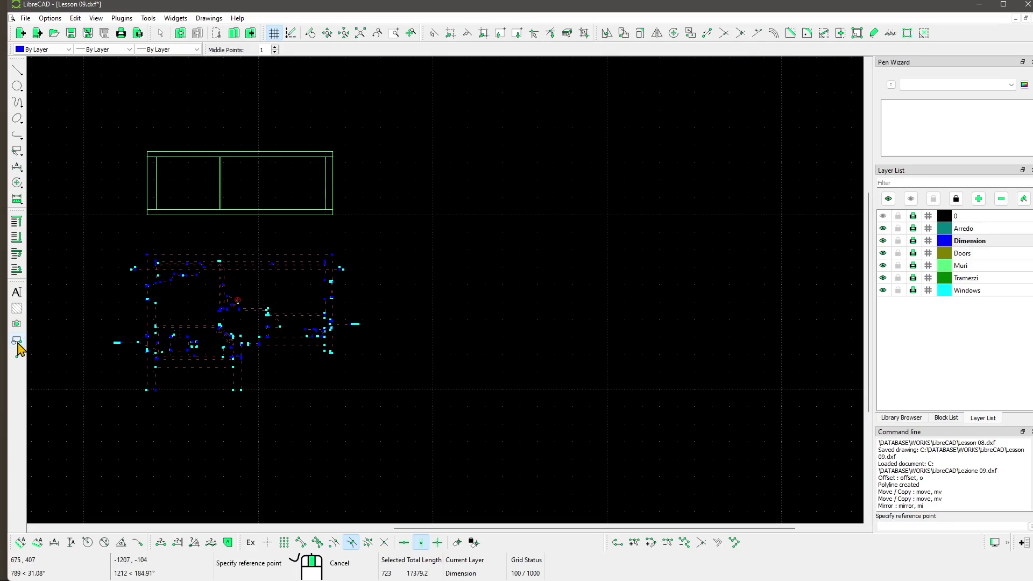
left_click(239, 393)
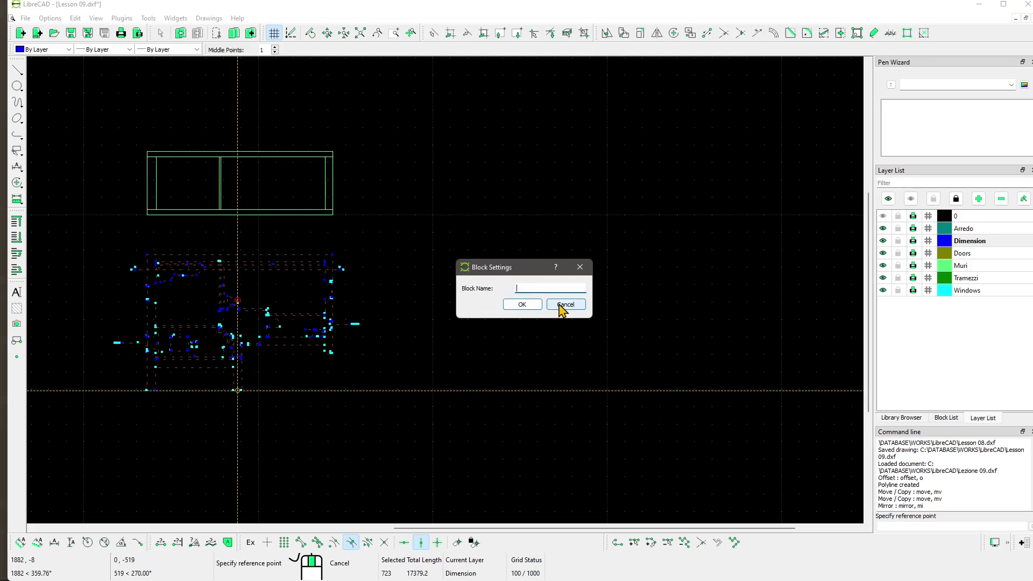